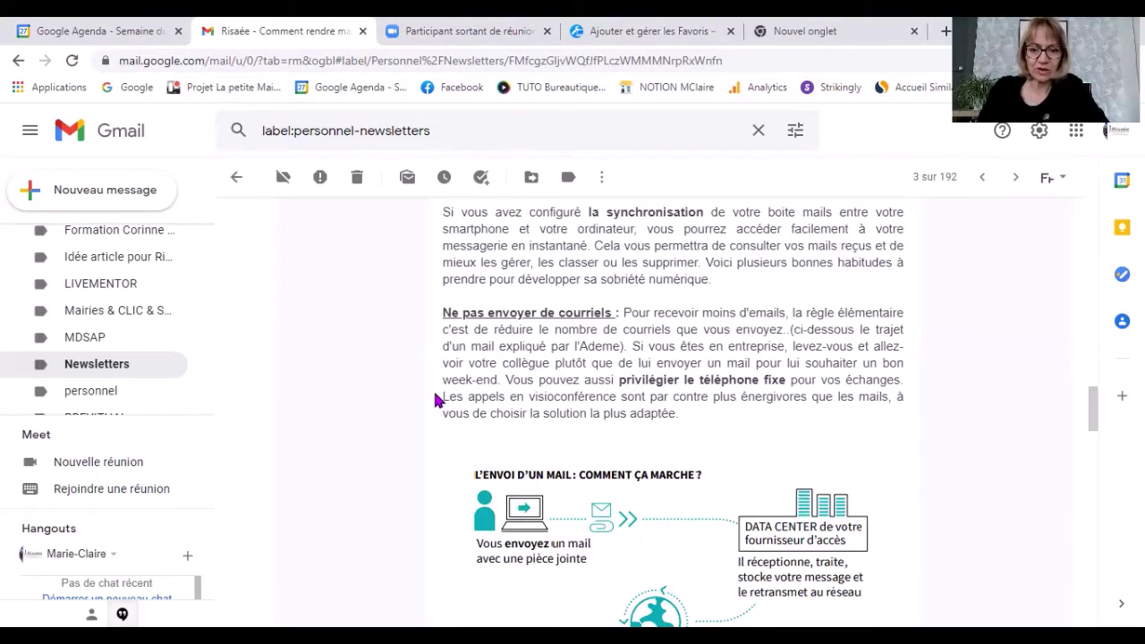
scroll(629, 359, down, 3)
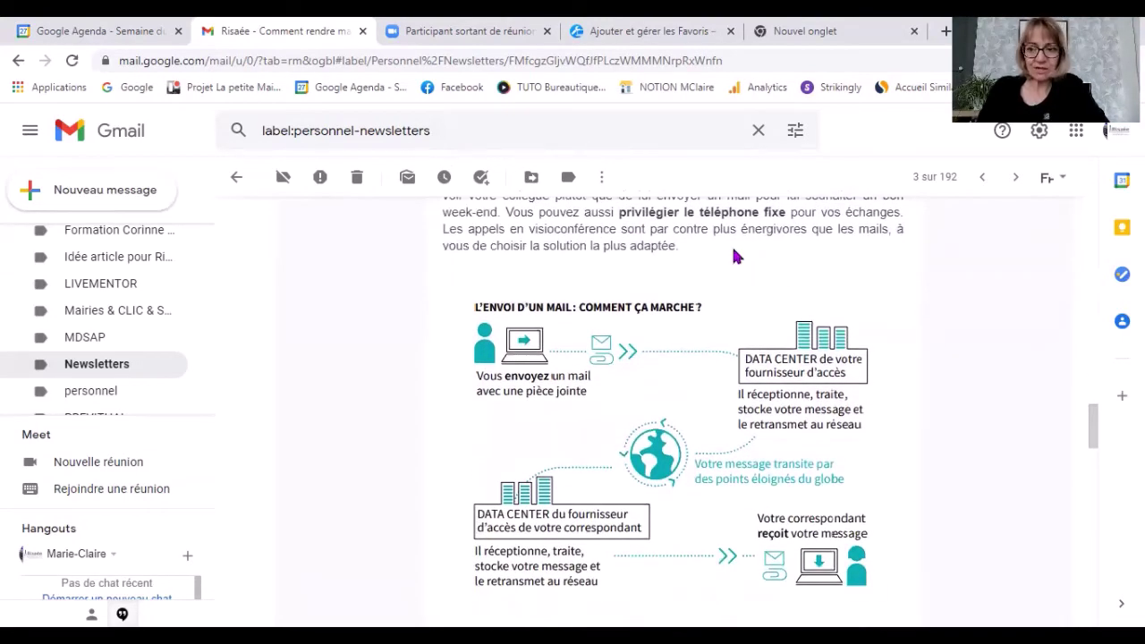
scroll(754, 283, down, 3)
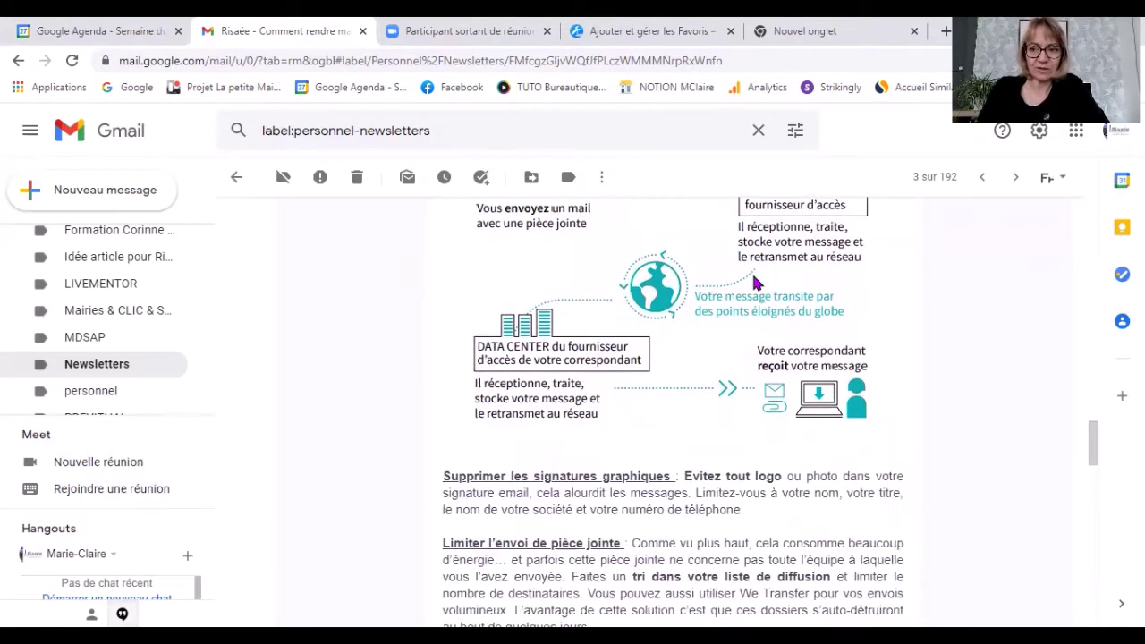
scroll(754, 283, down, 3)
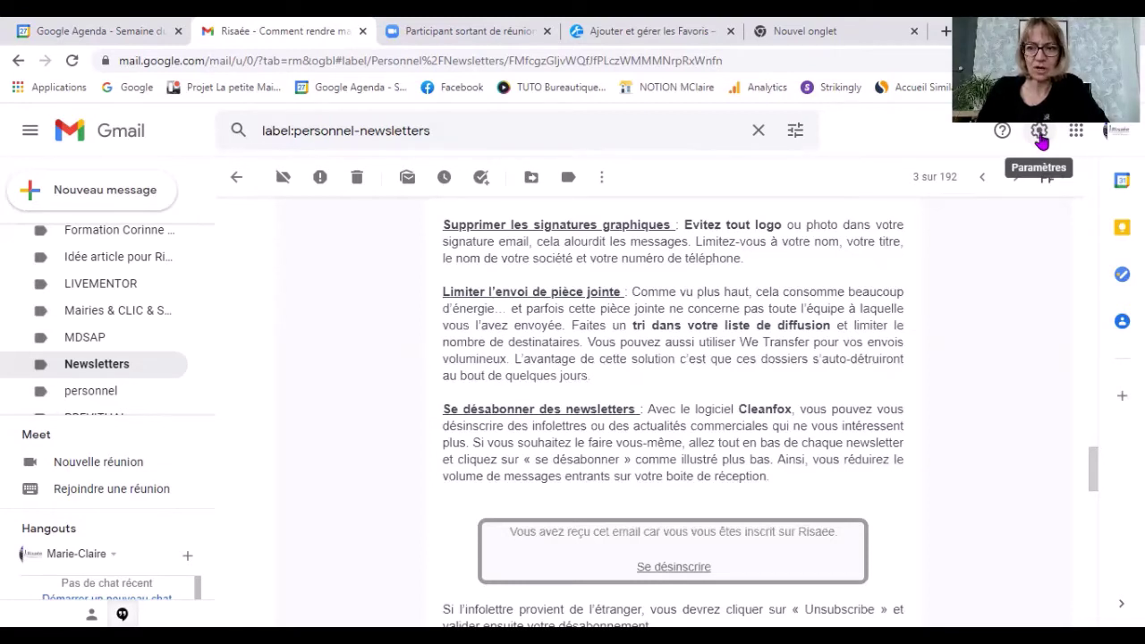
From the gear's quick settings panel, choose 'Voir tous les paramètres' to reach the General settings
click(1040, 134)
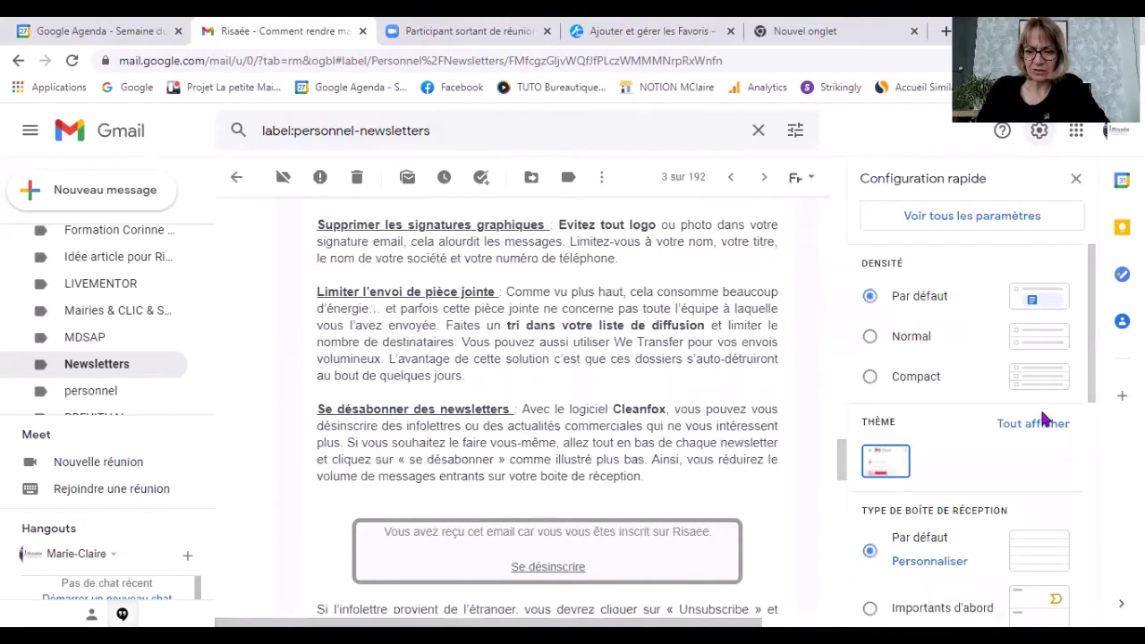
scroll(1045, 418, down, 5)
scroll(1044, 394, up, 2)
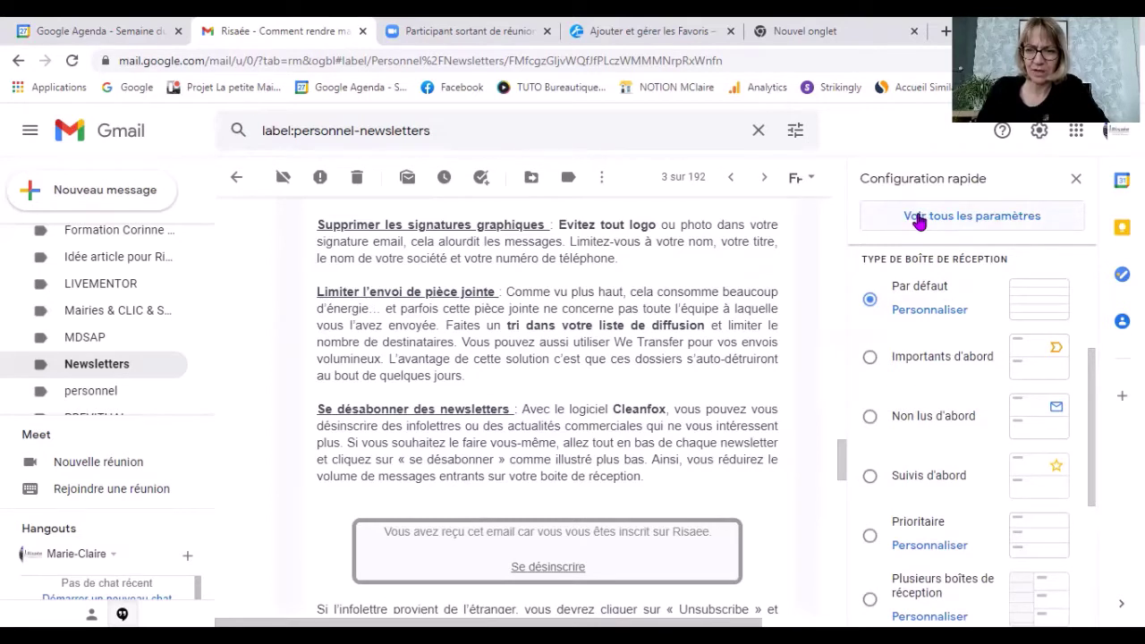
click(919, 221)
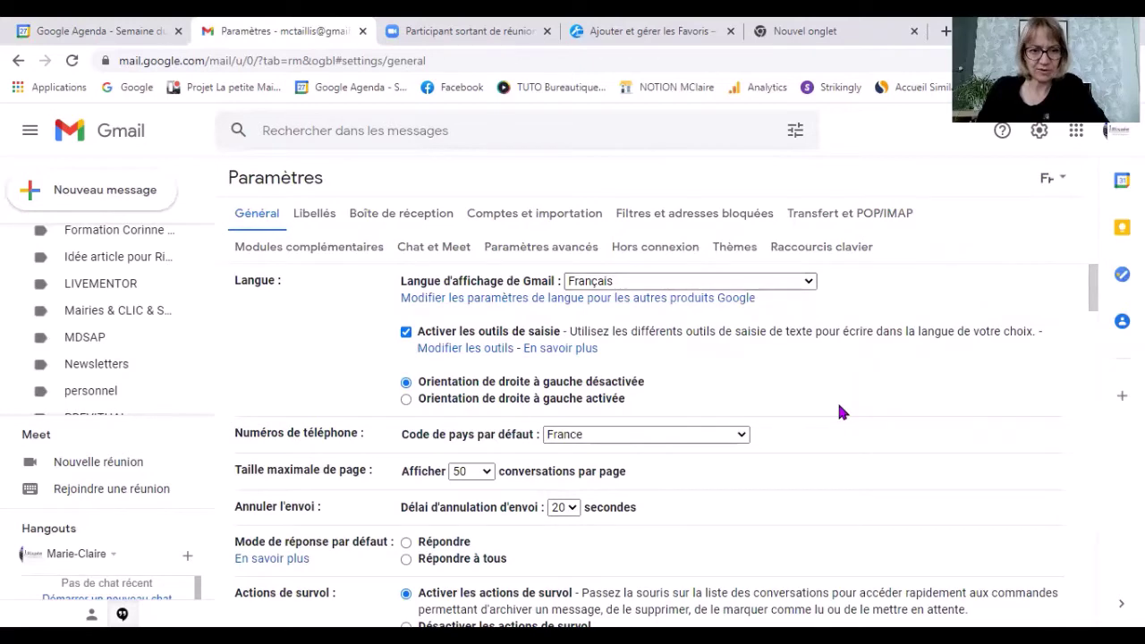
Scroll down the Général tab to the Signature section showing 'Ma signature'
scroll(545, 307, down, 1)
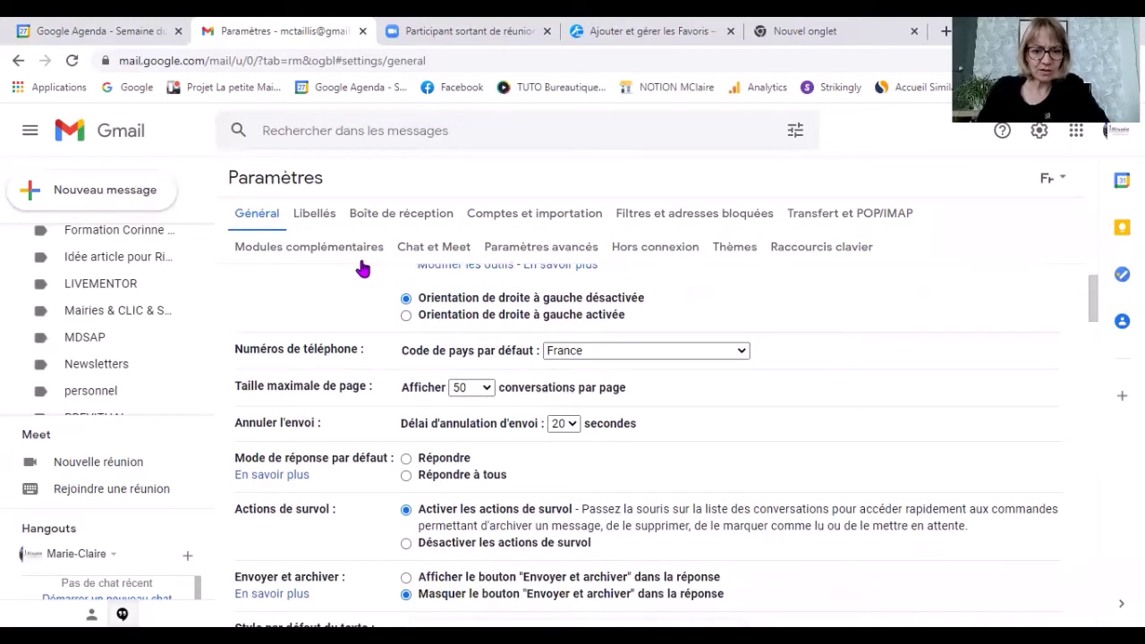
scroll(716, 417, down, 3)
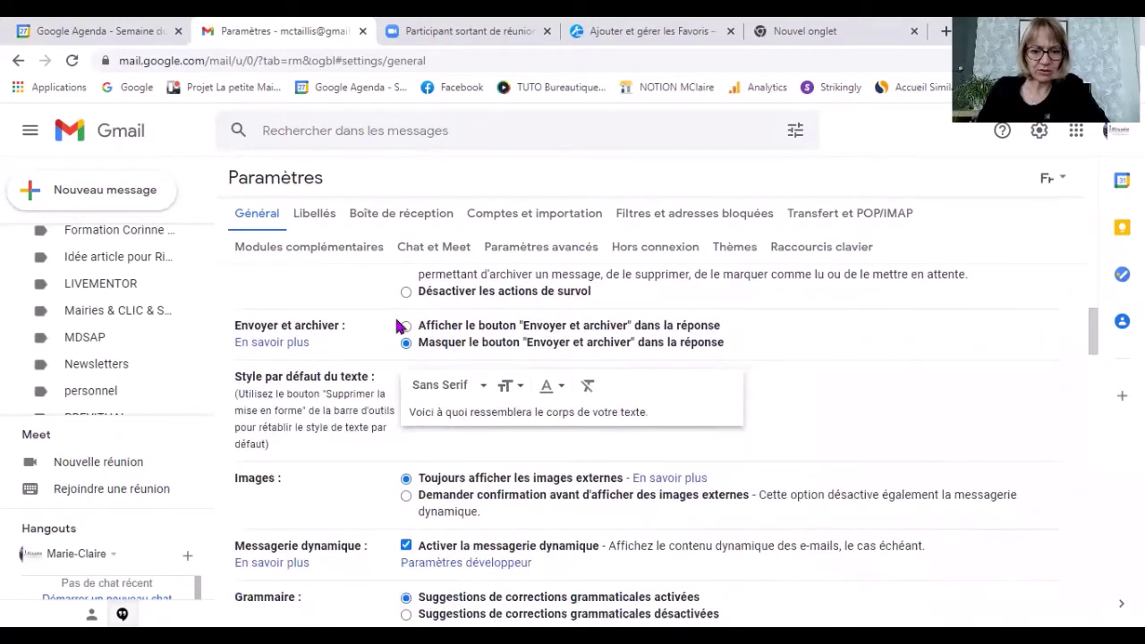
scroll(378, 410, down, 3)
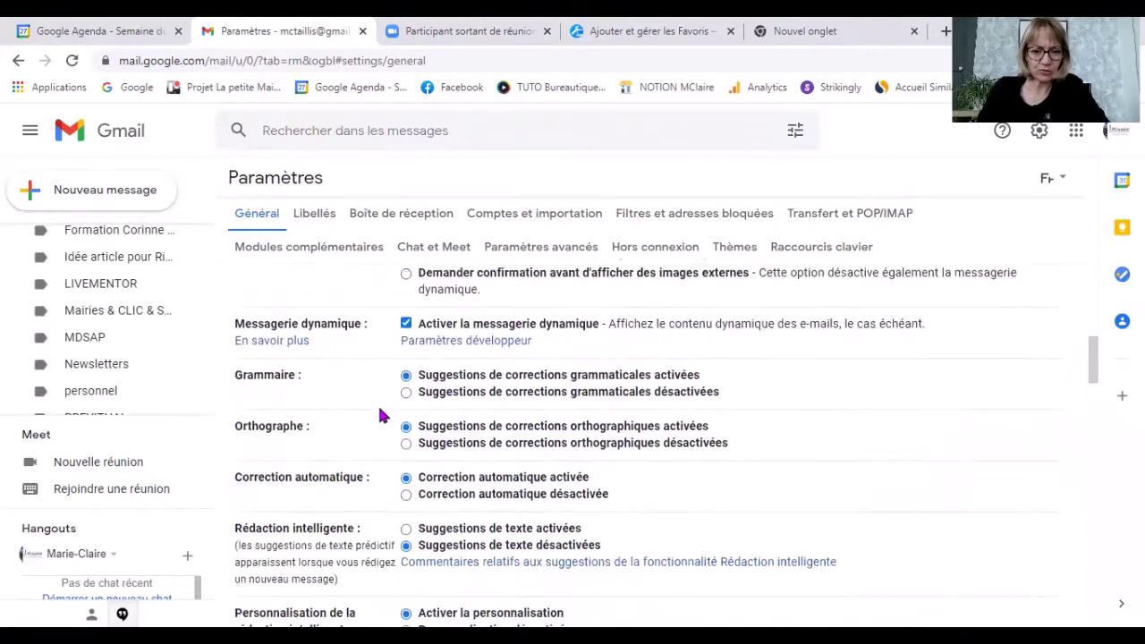
scroll(381, 413, down, 4)
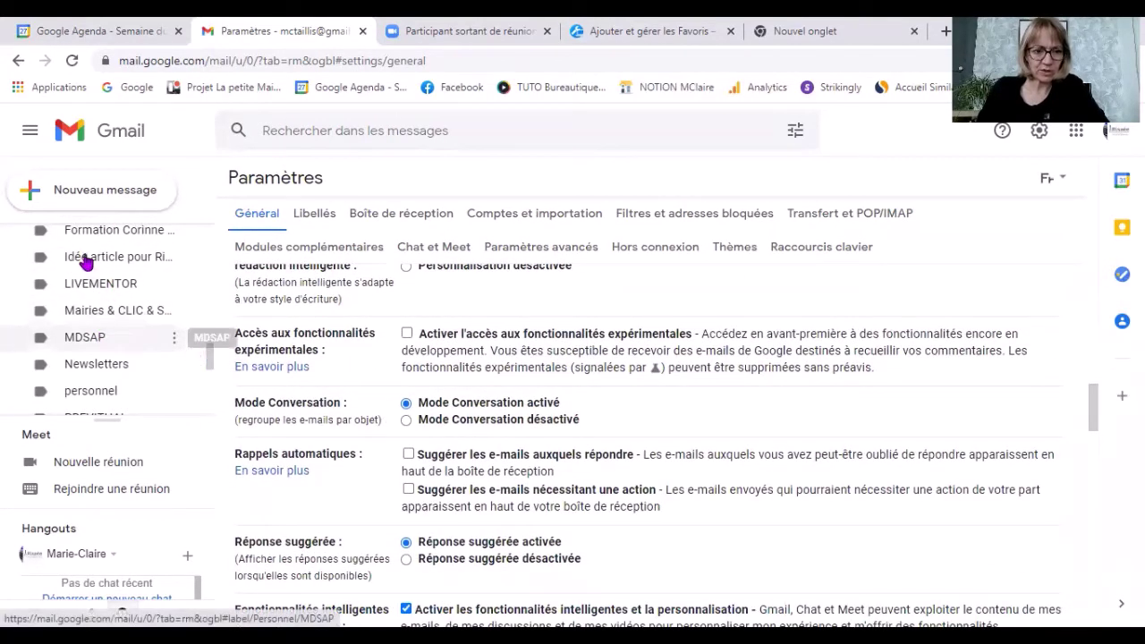
scroll(85, 260, up, 5)
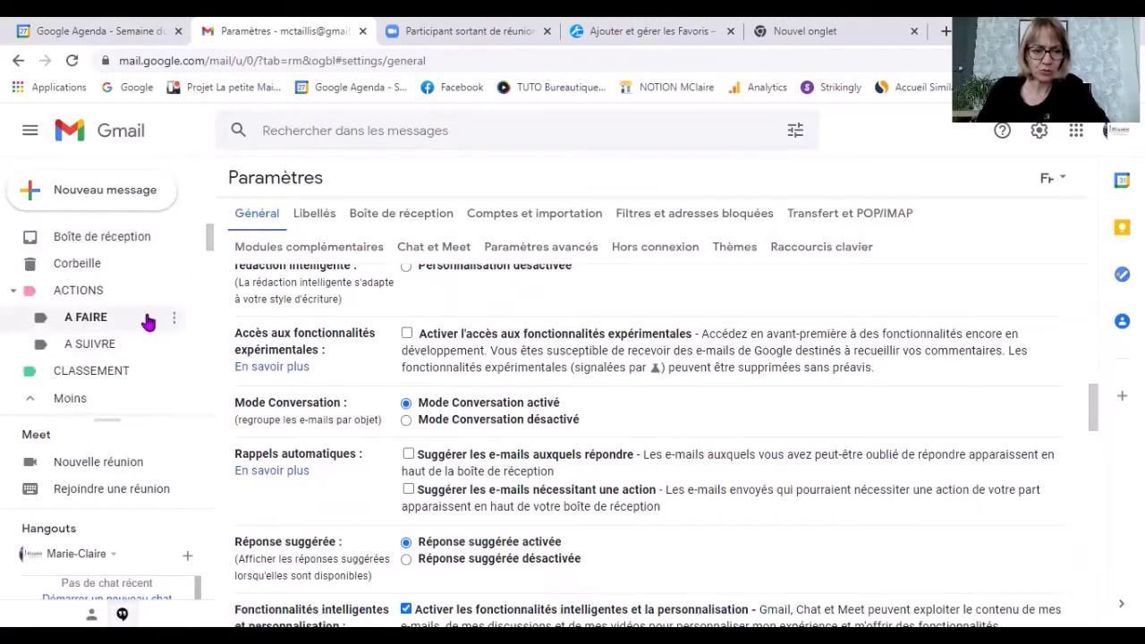
scroll(762, 427, down, 3)
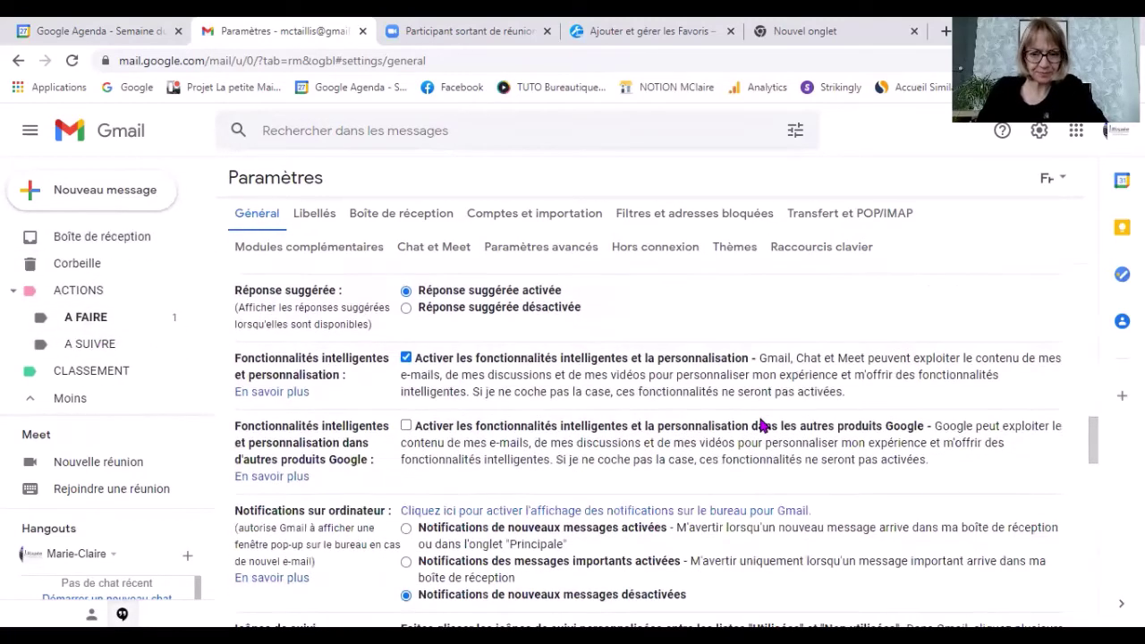
scroll(762, 426, down, 8)
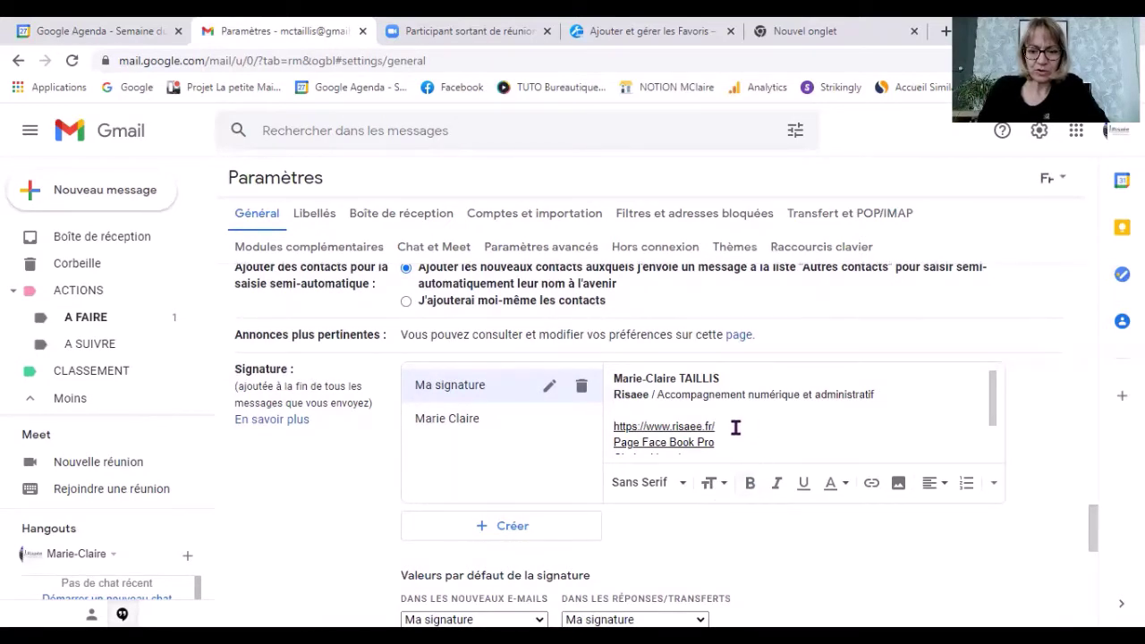
Locate the 'Ma signature' editor and click into its text
scroll(721, 430, down, 1)
scroll(721, 431, up, 2)
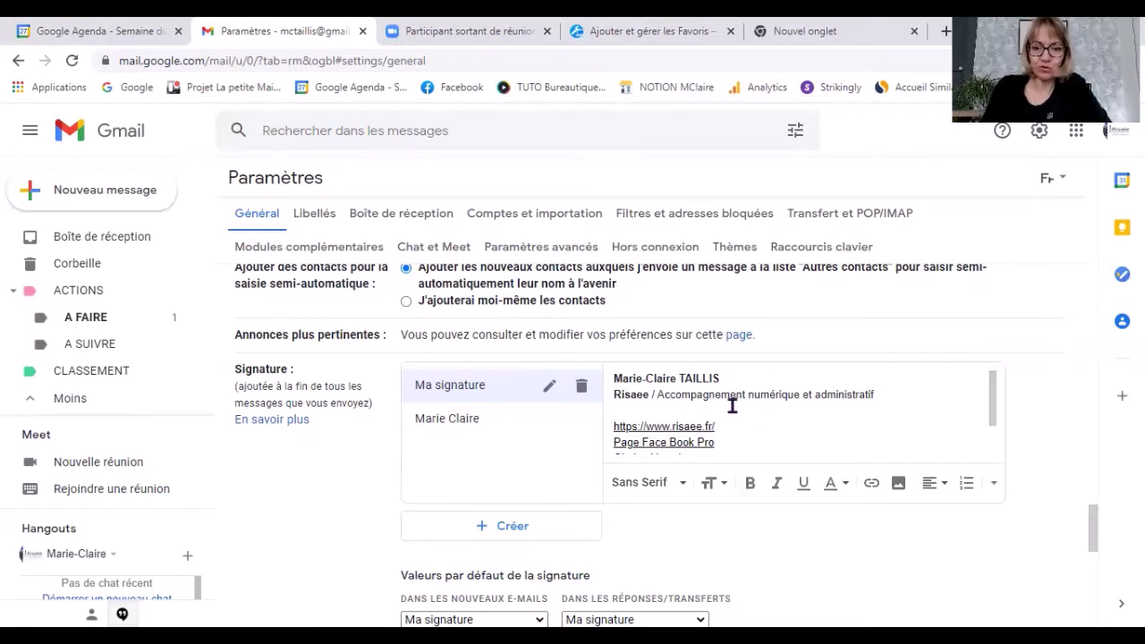
scroll(734, 404, down, 2)
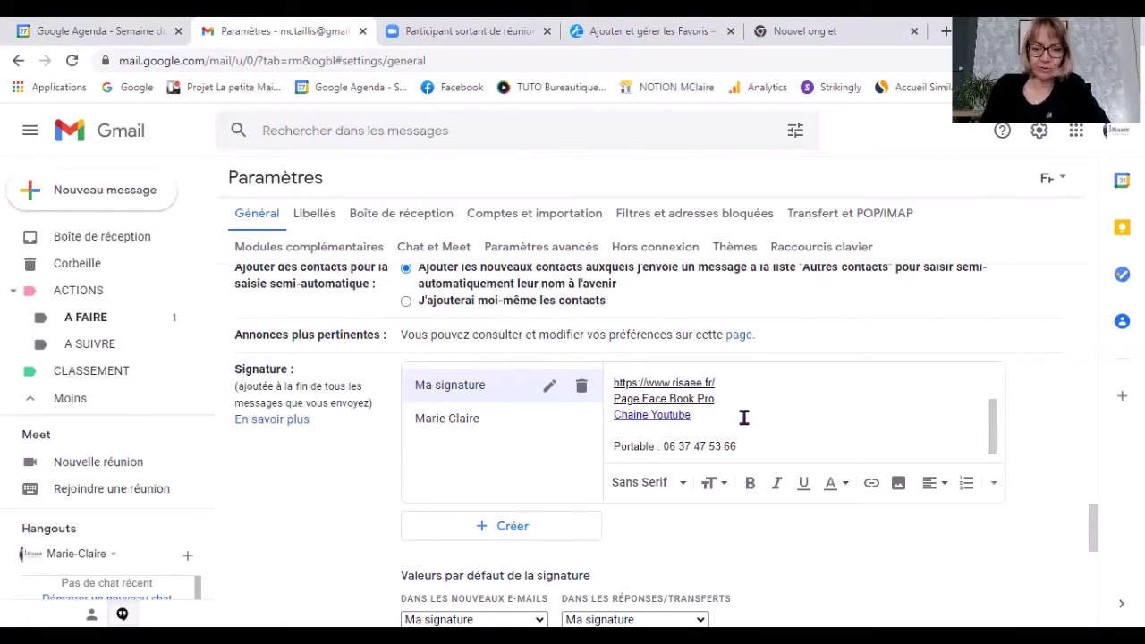
scroll(761, 420, up, 2)
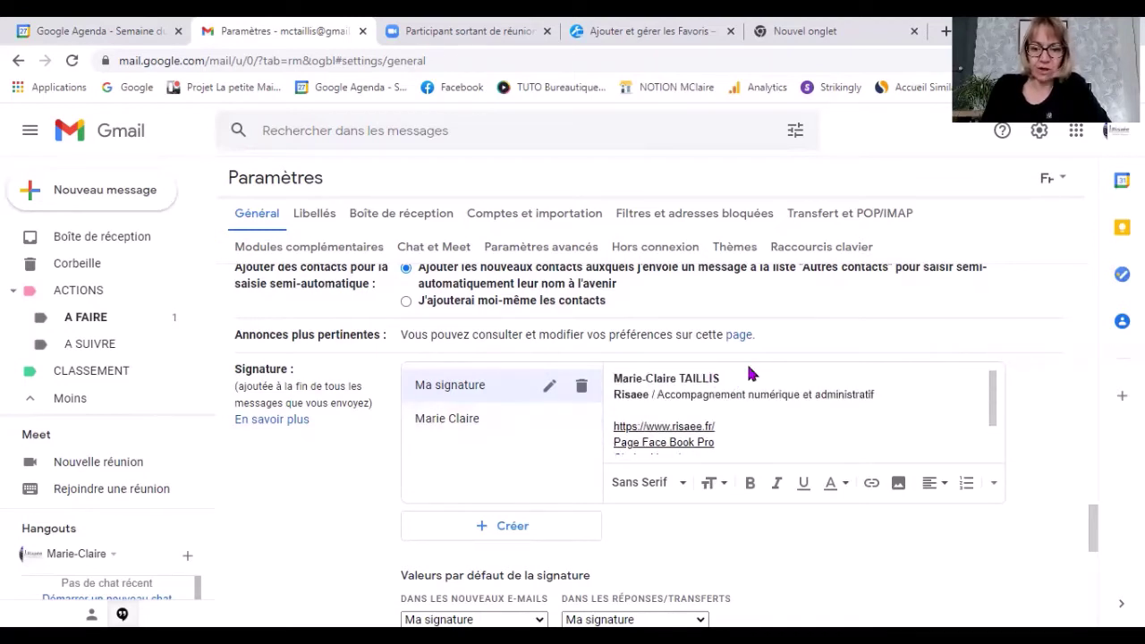
click(903, 391)
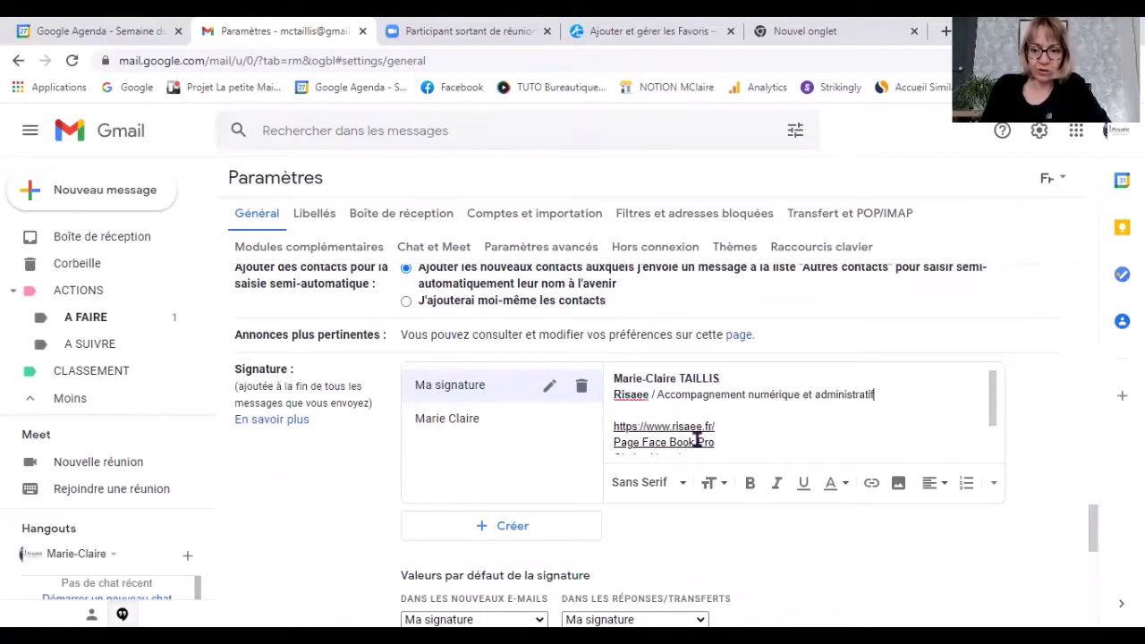
click(743, 433)
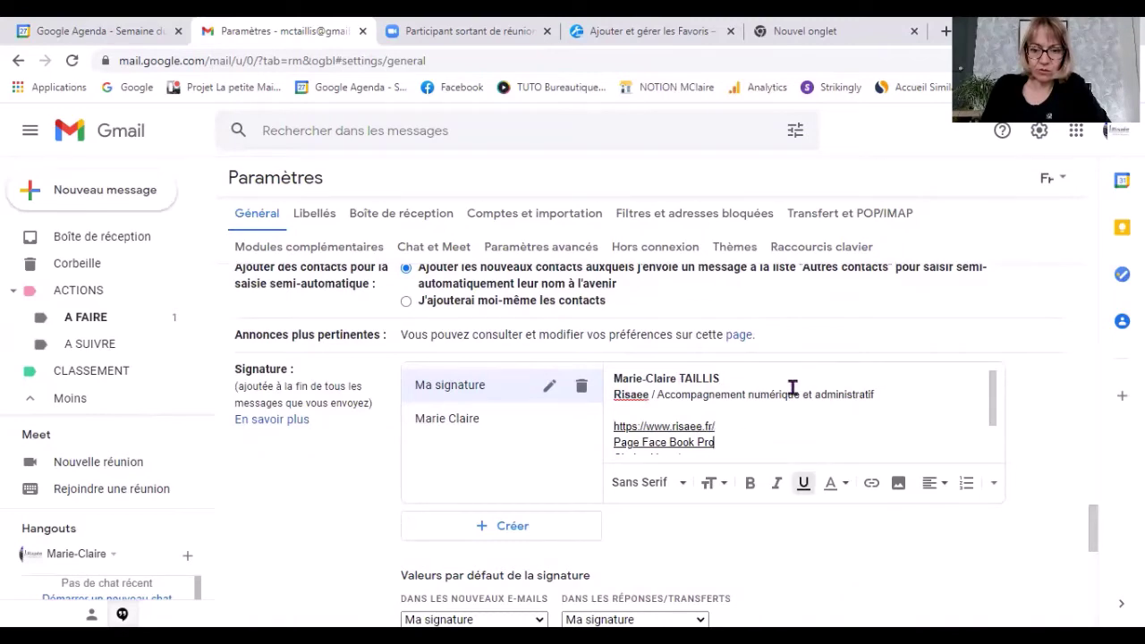
Remove the blank line above 'Portable' after the Chaine Youtube line, then scroll to the page bottom
scroll(778, 422, down, 2)
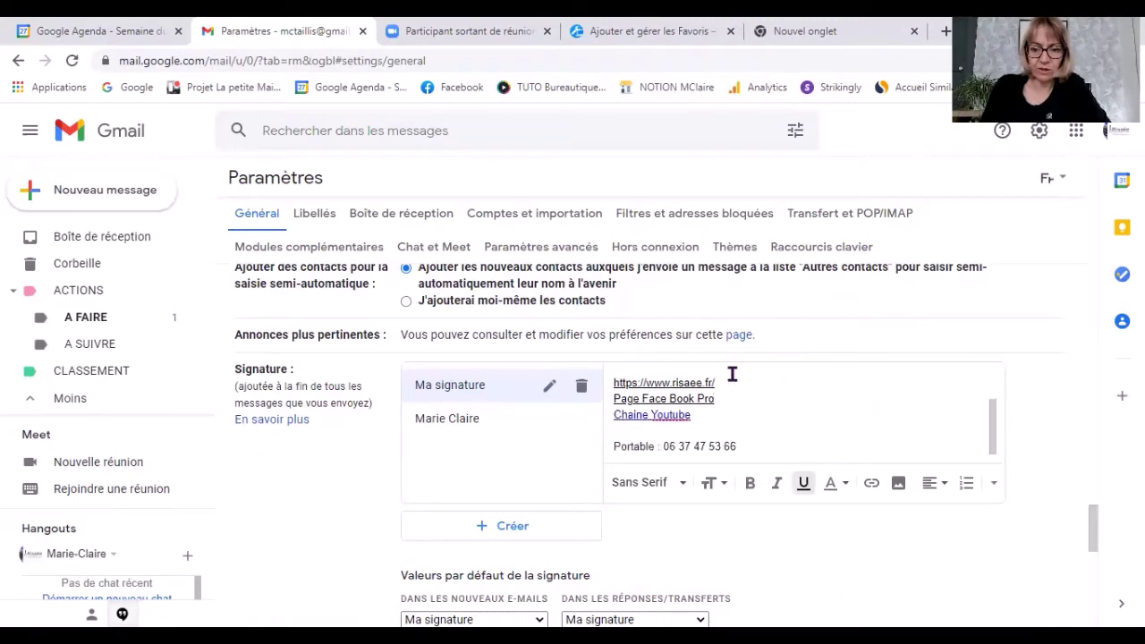
scroll(752, 389, down, 1)
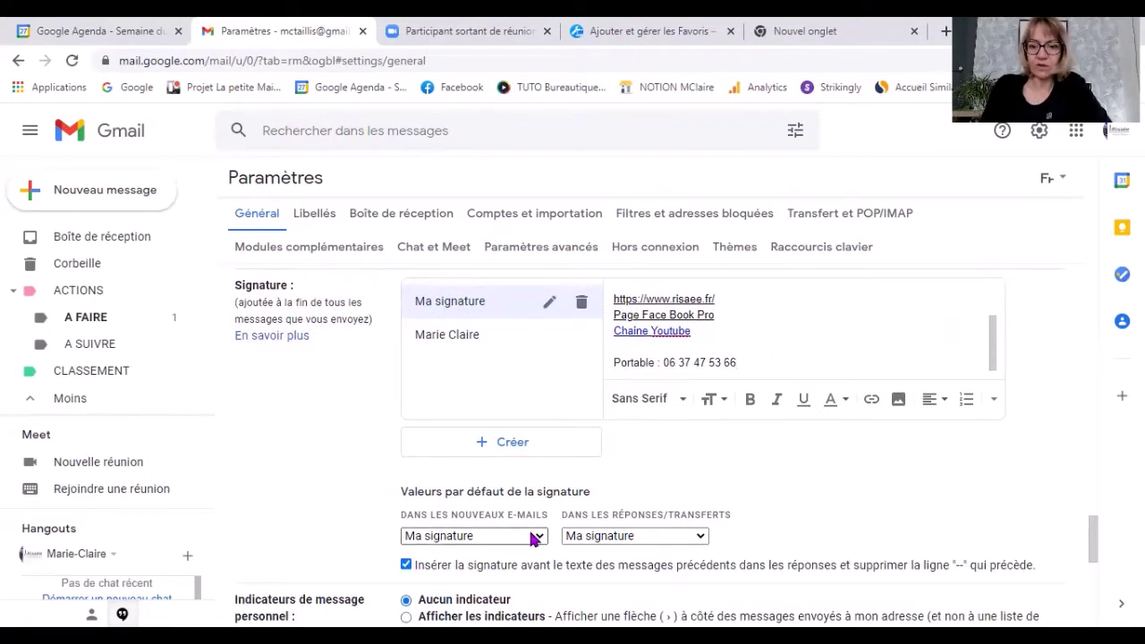
click(746, 335)
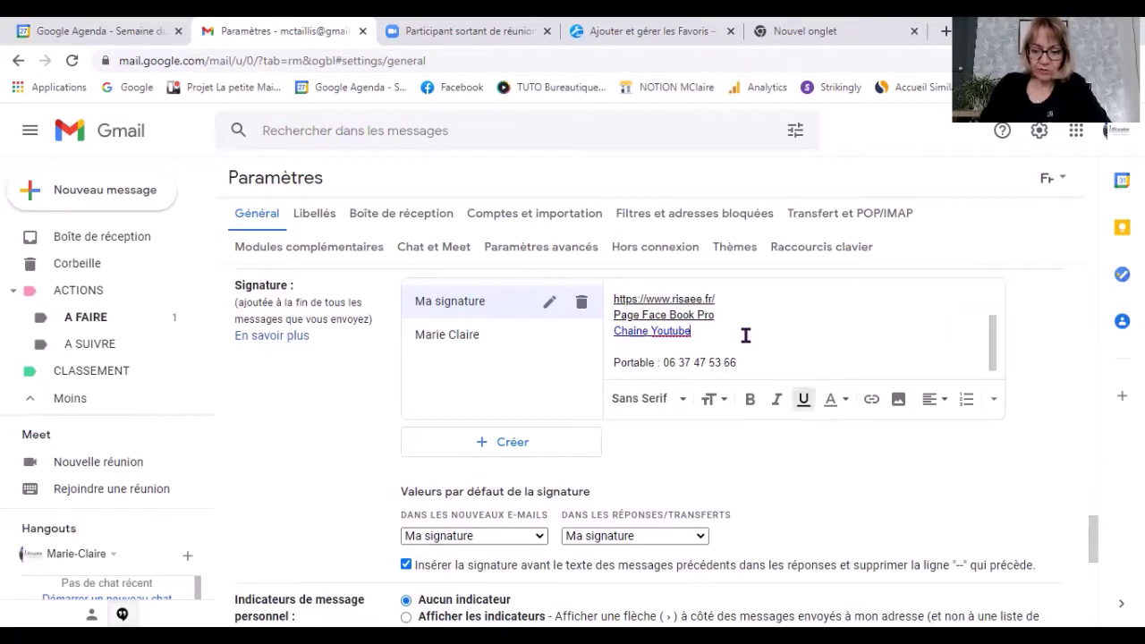
scroll(746, 335, up, 1)
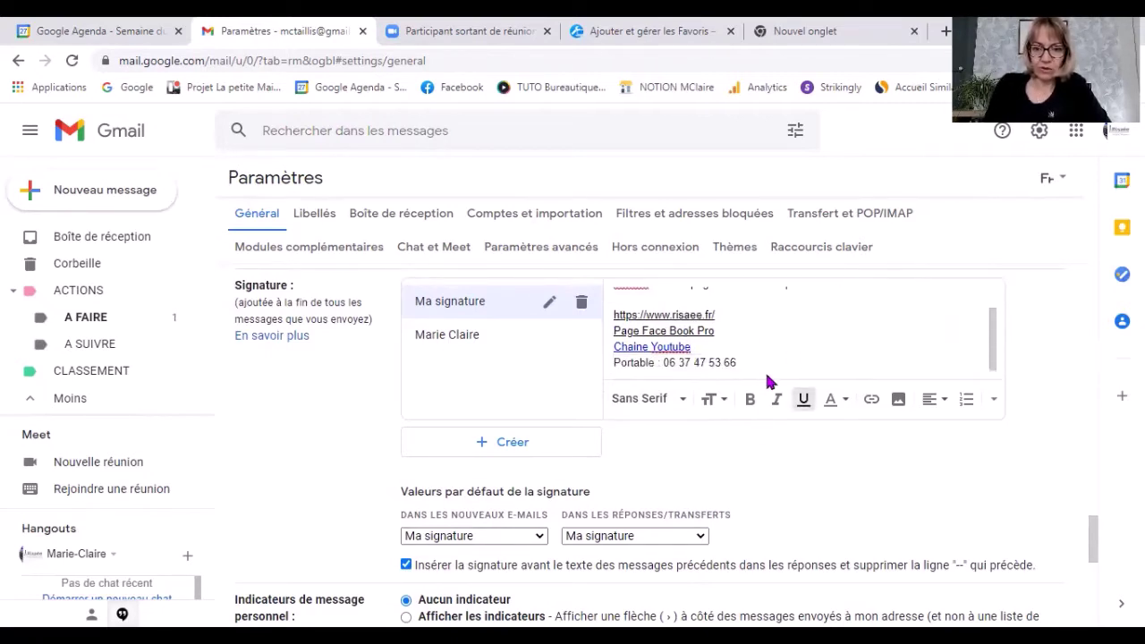
scroll(801, 352, up, 2)
scroll(801, 351, down, 1)
scroll(744, 313, up, 1)
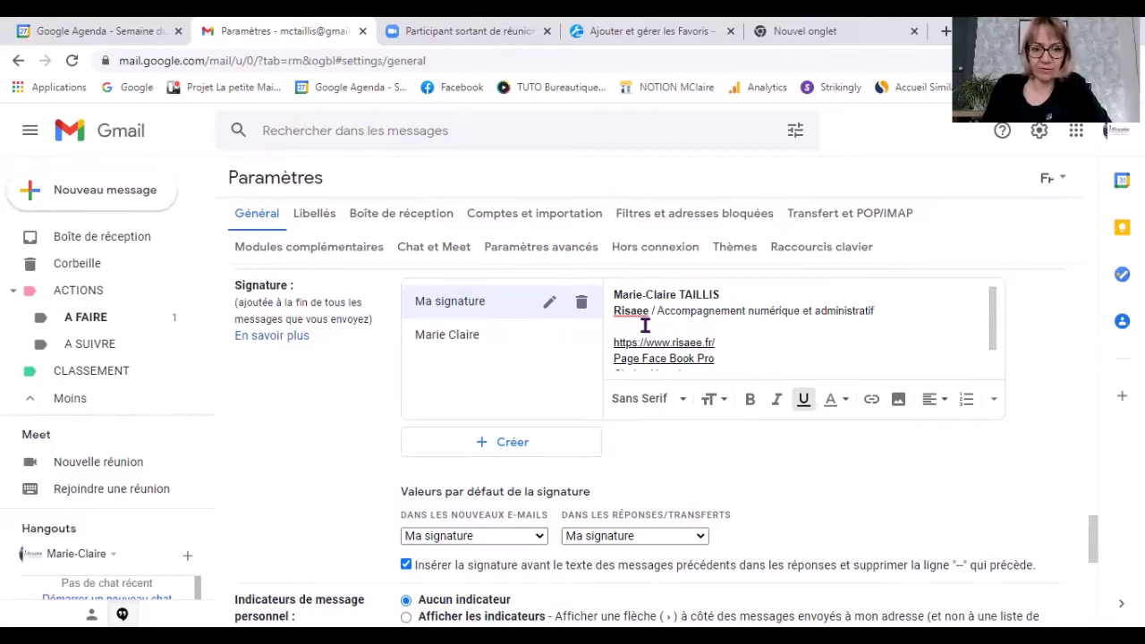
scroll(646, 326, down, 2)
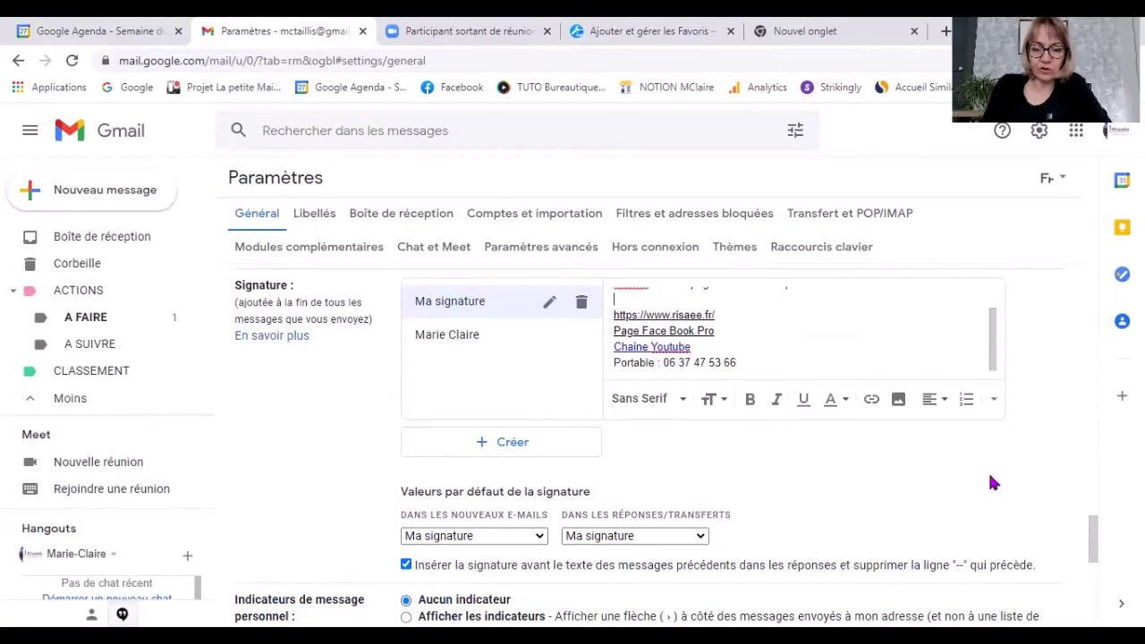
scroll(989, 479, down, 2)
scroll(990, 478, down, 4)
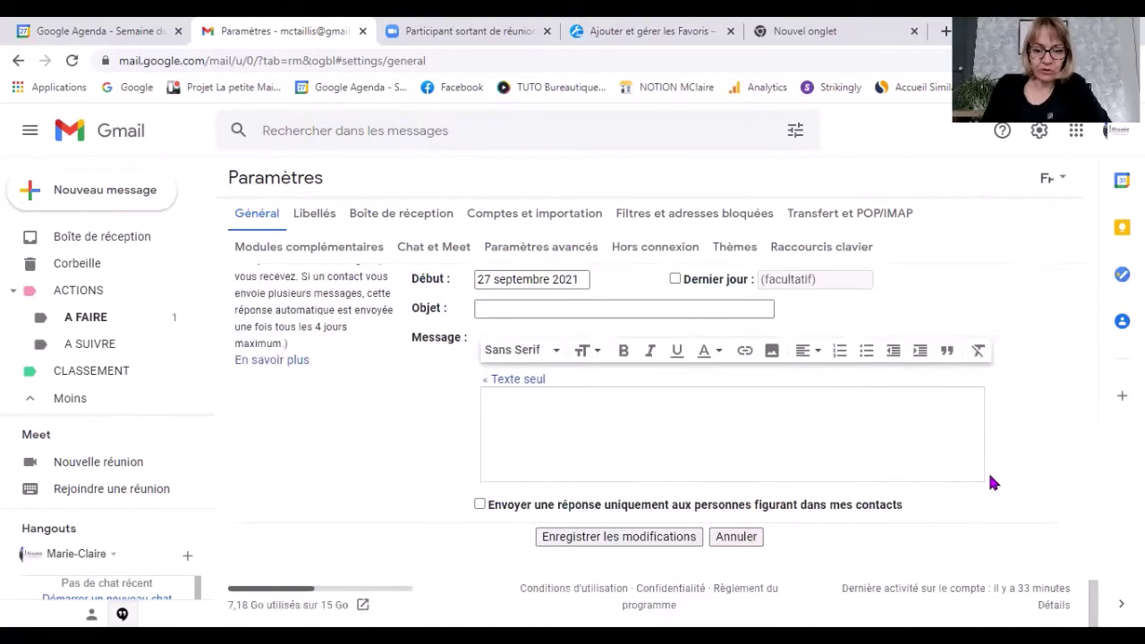
Save the signature settings and start a new test email from the inbox
click(619, 538)
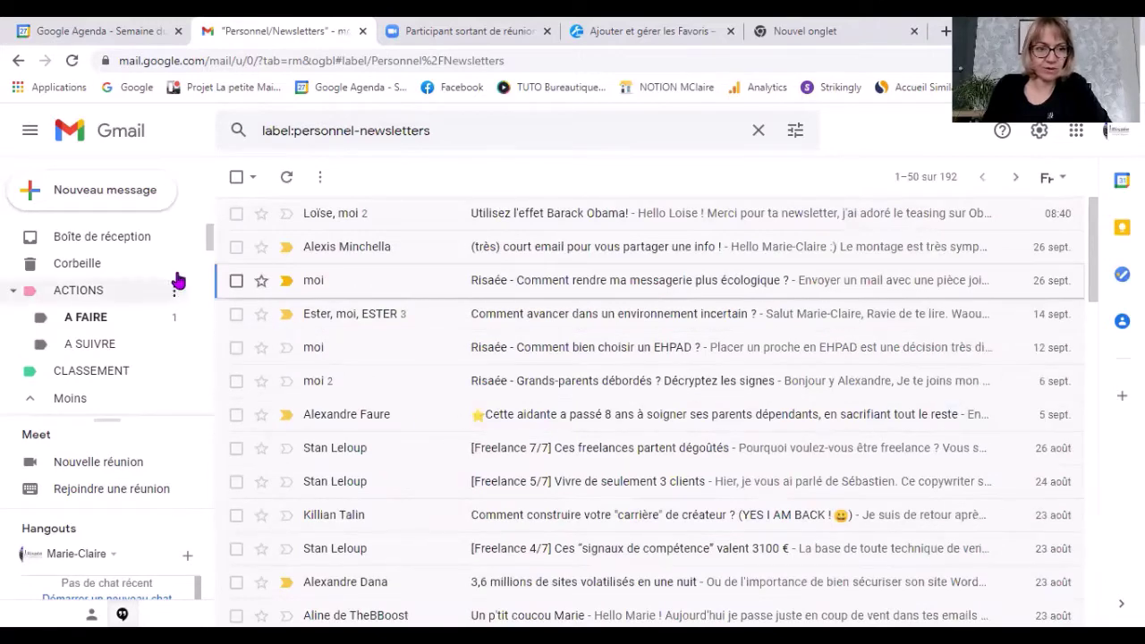
click(122, 235)
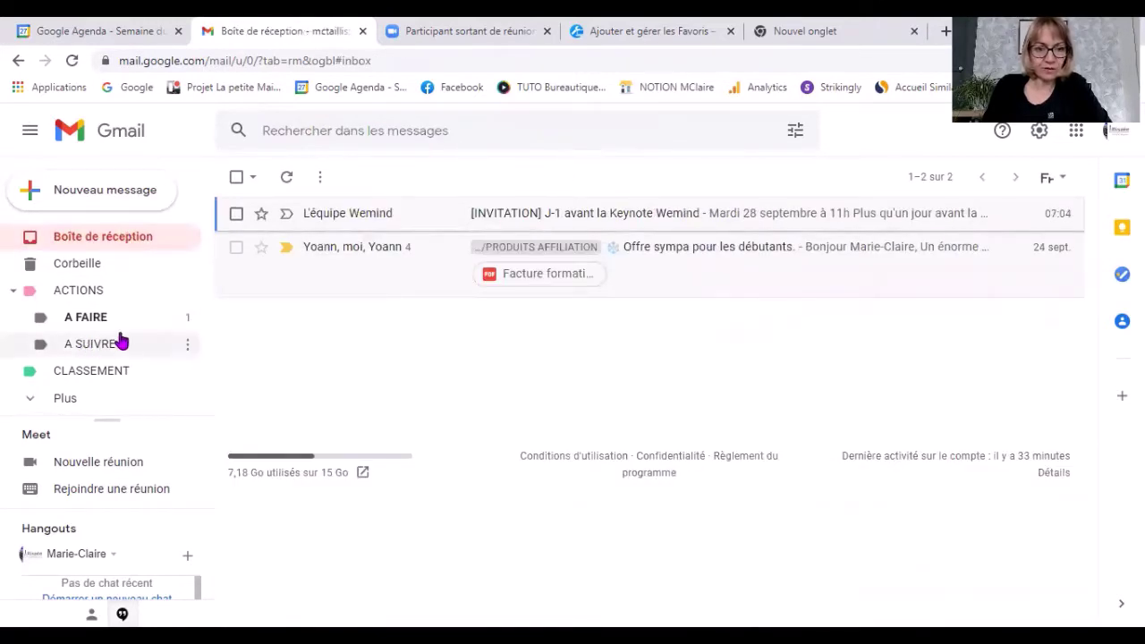
click(90, 195)
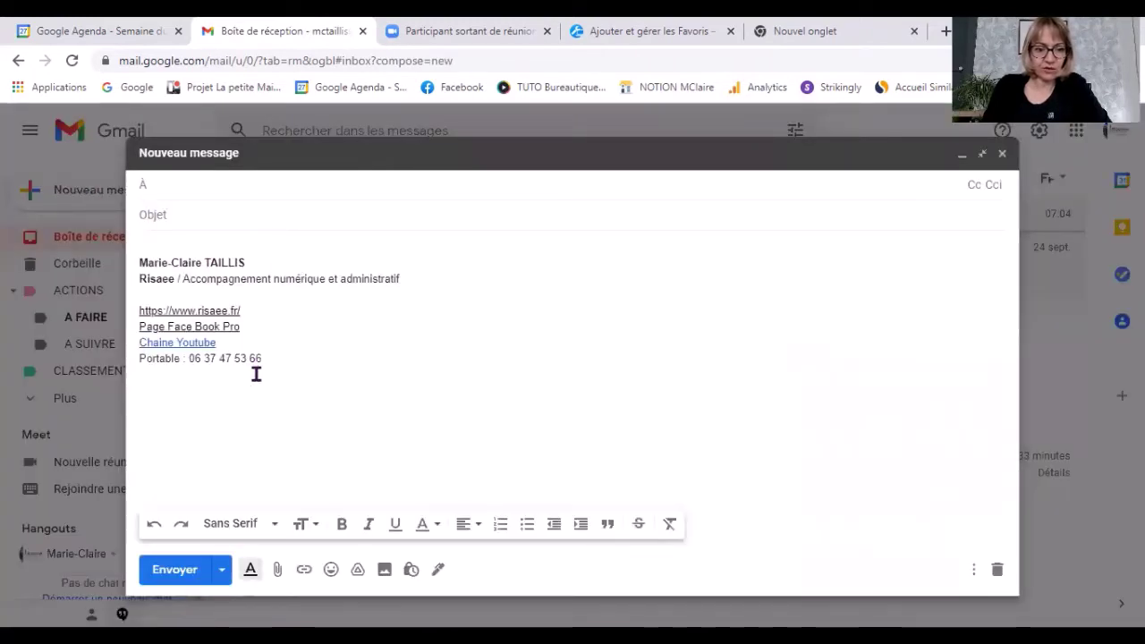
Type test lines 'xcvxv' and 'ghjghj' above the signature, then close the draft
click(215, 248)
text(xcvxv)
key(Return)
key(Return)
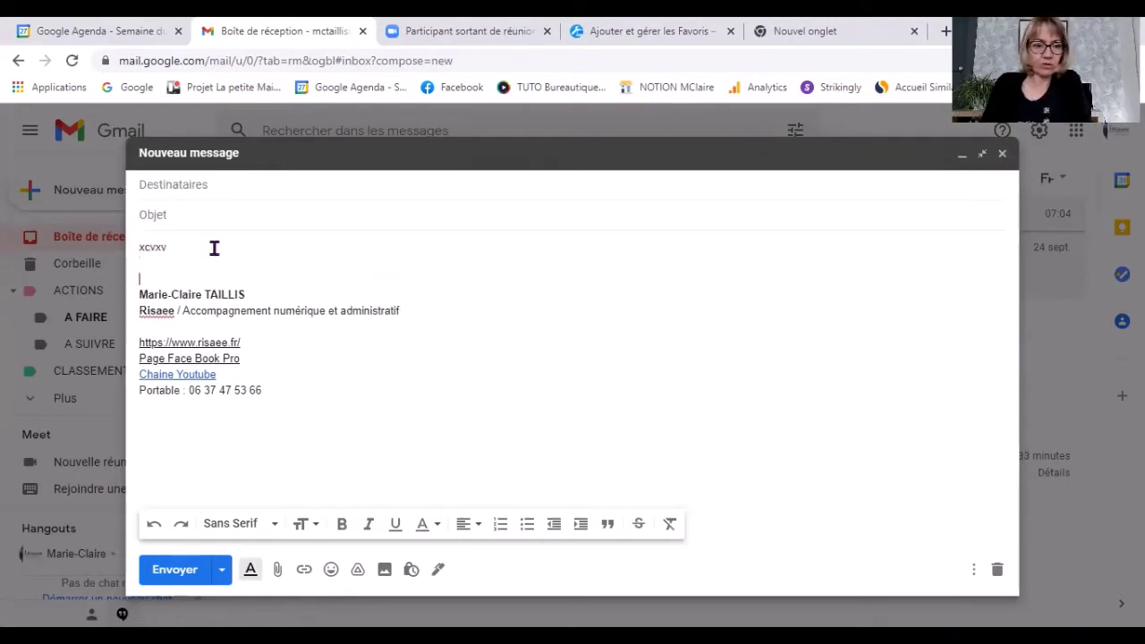
text(ghjghj)
key(Return)
key(Return)
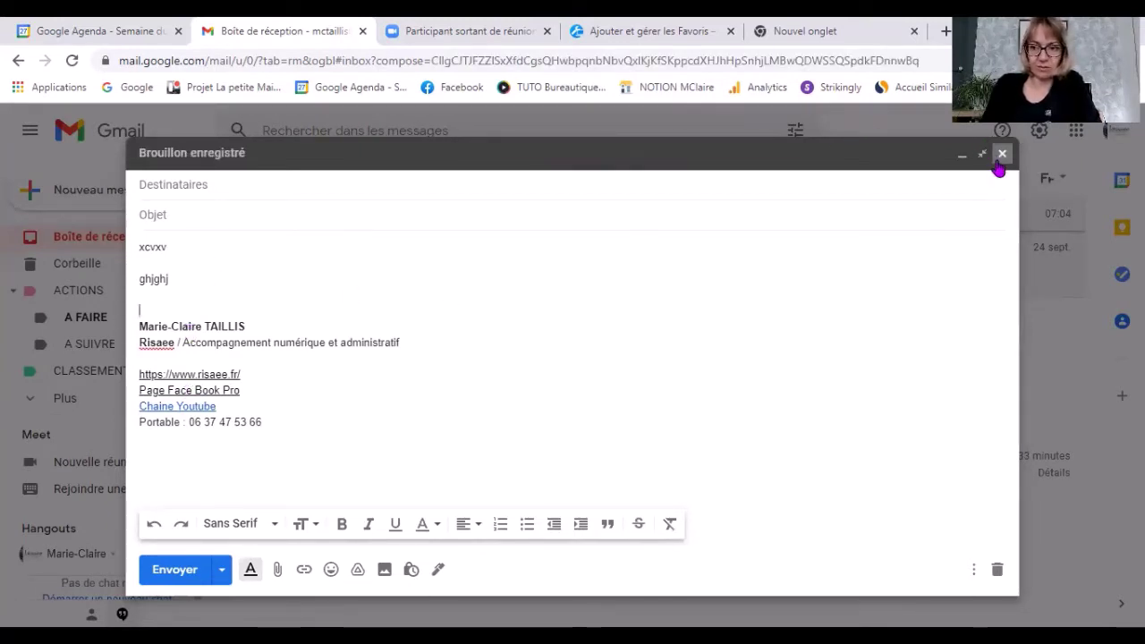
key(Escape)
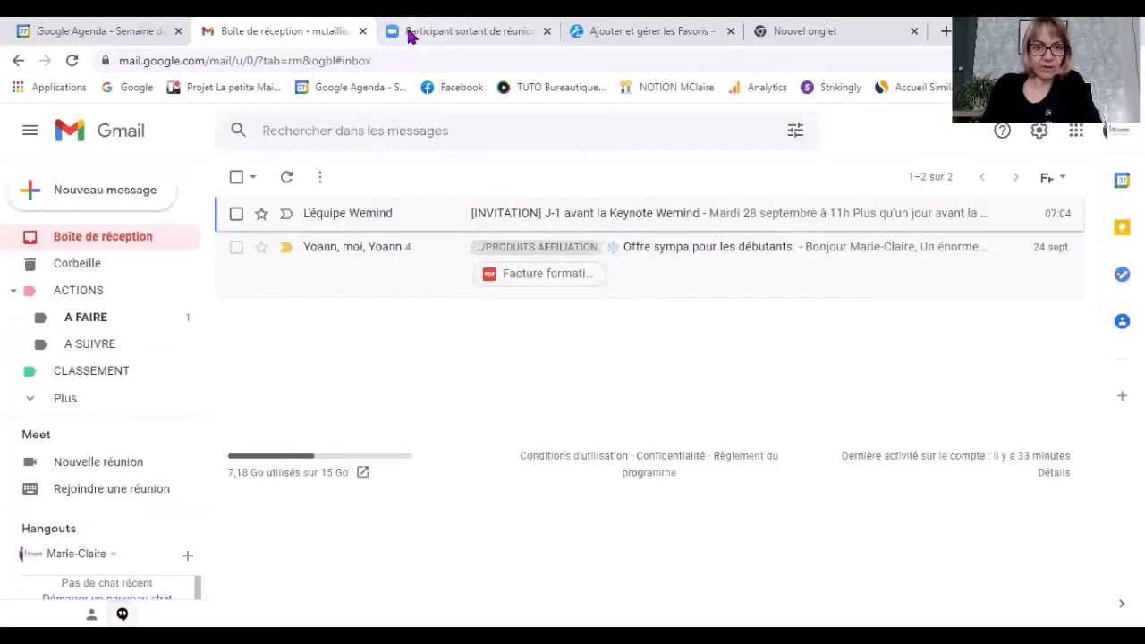
Search Google for 'we transfer' from the Nouvel onglet tab
click(873, 36)
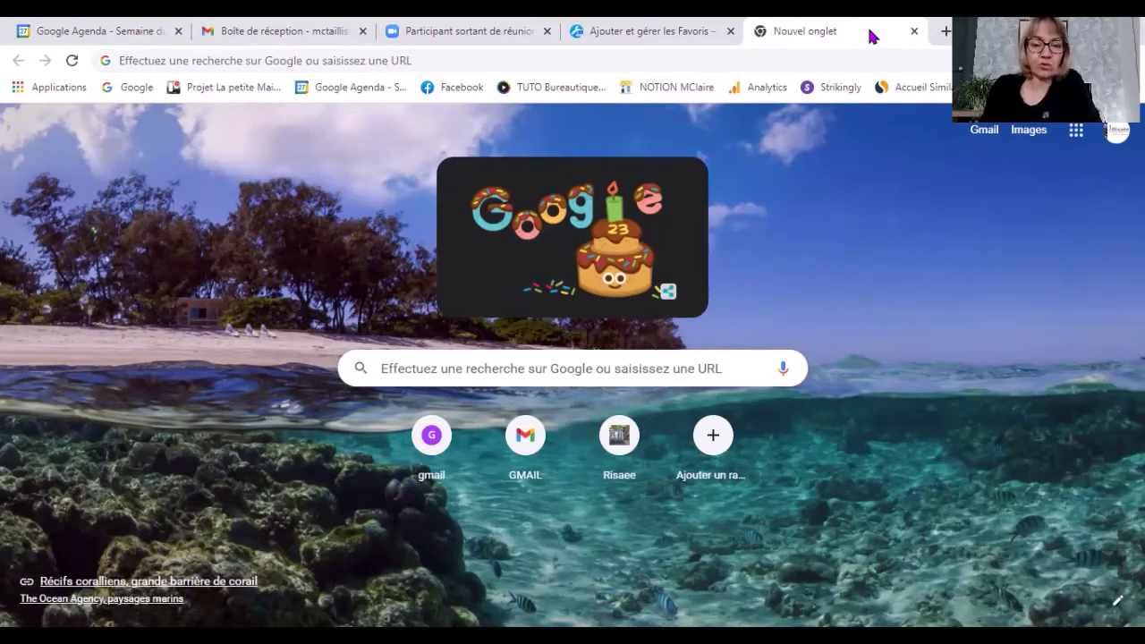
click(487, 366)
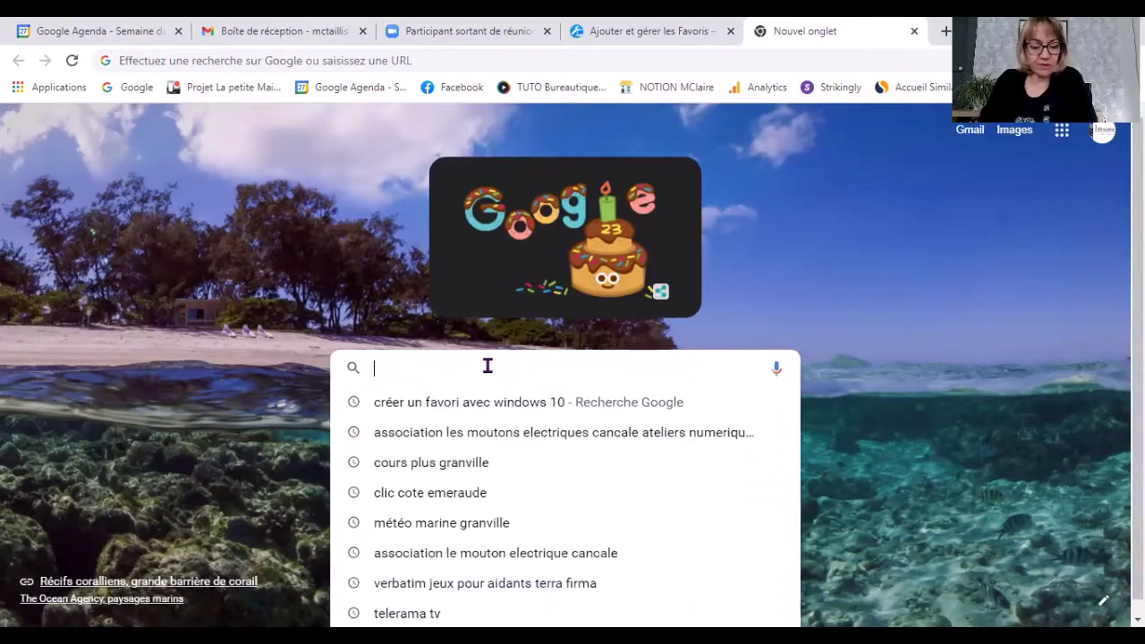
text(we transfer)
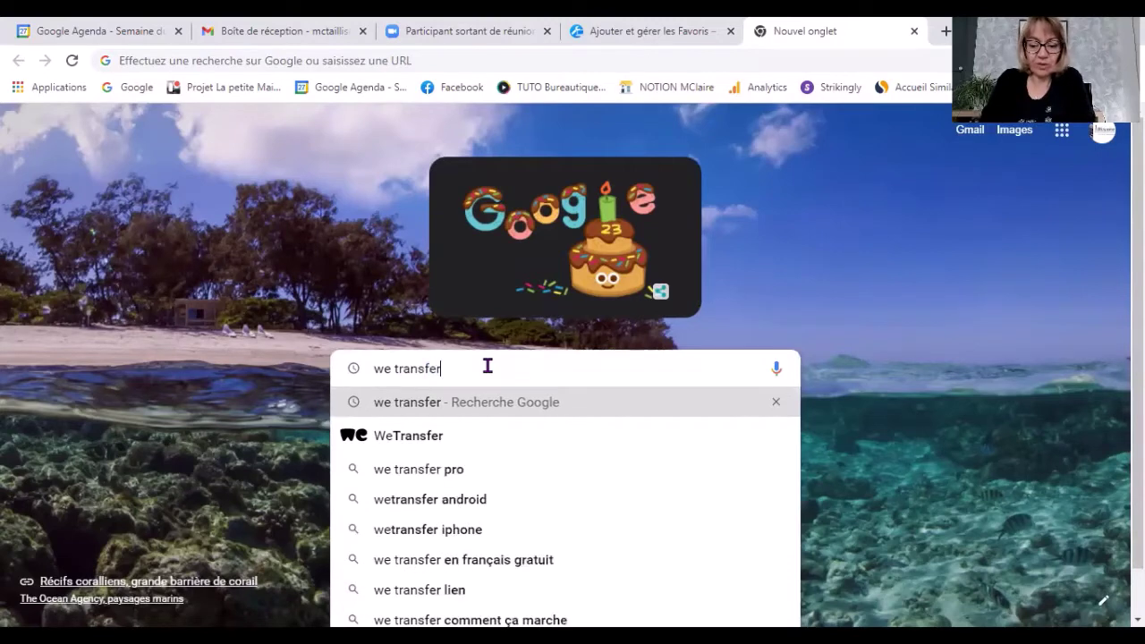
key(Return)
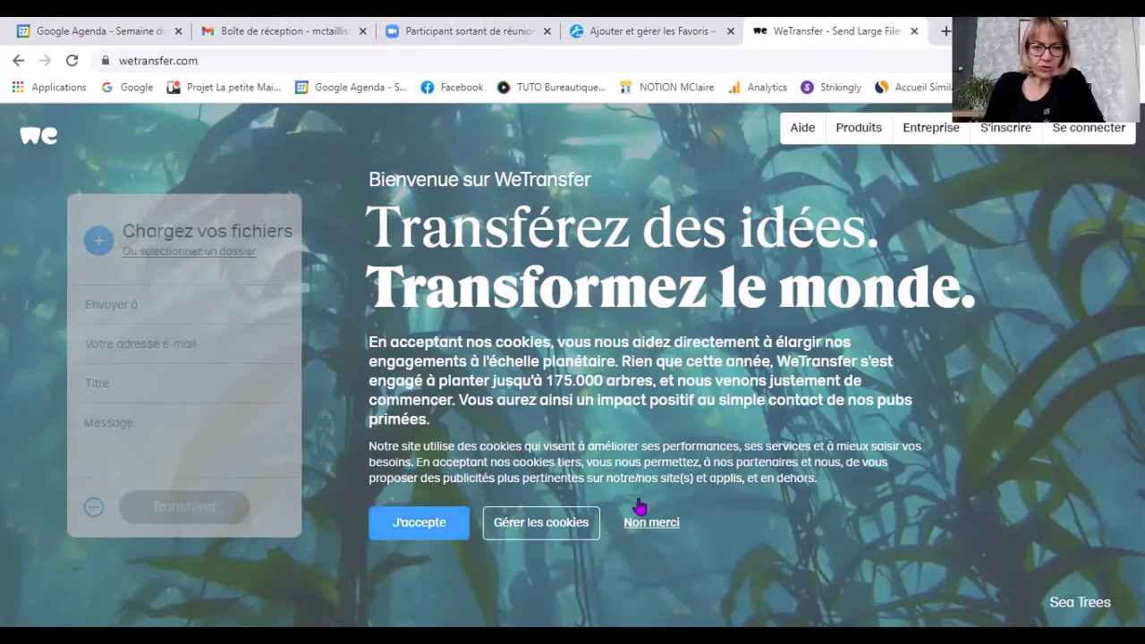
Accept WeTransfer's cookies and terms, then browse for an upload file in the Bureau folder
click(405, 534)
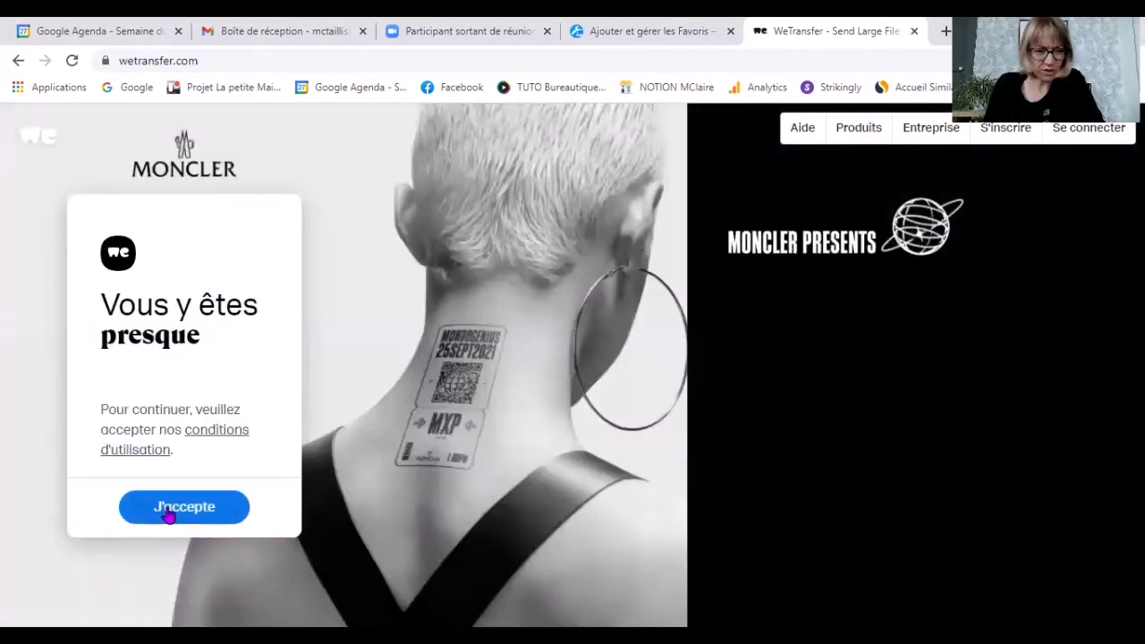
click(168, 510)
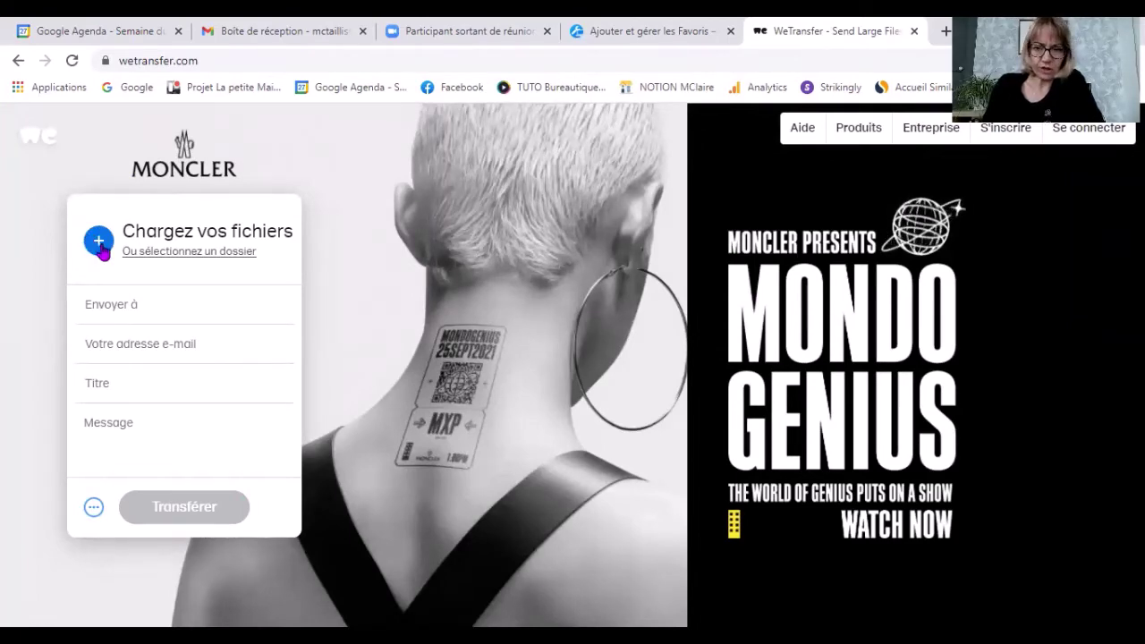
click(101, 249)
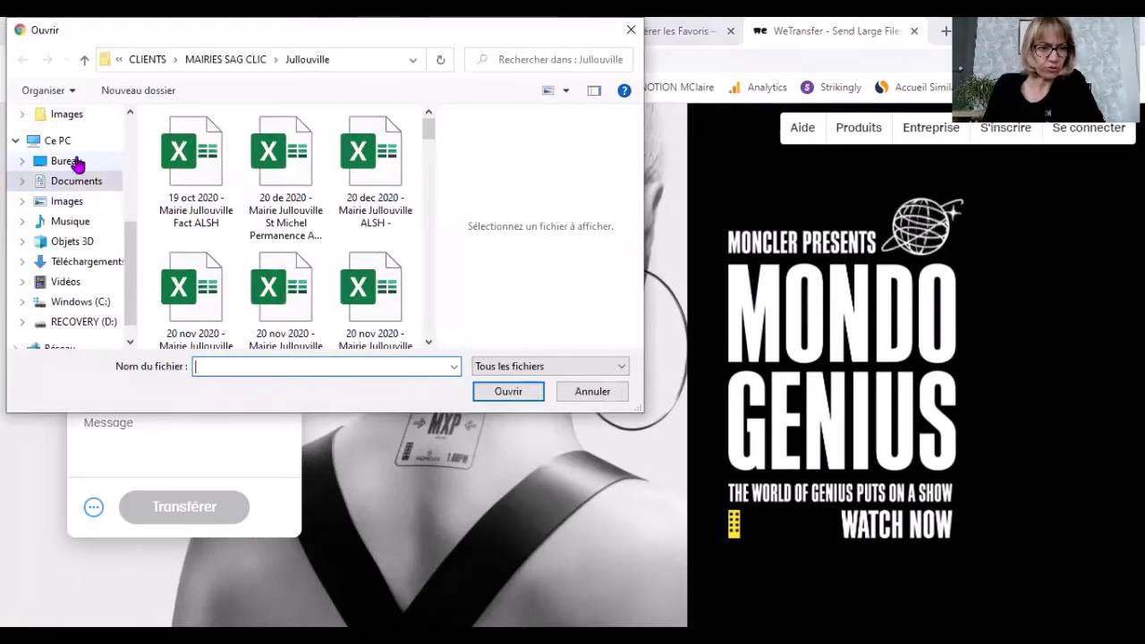
click(71, 160)
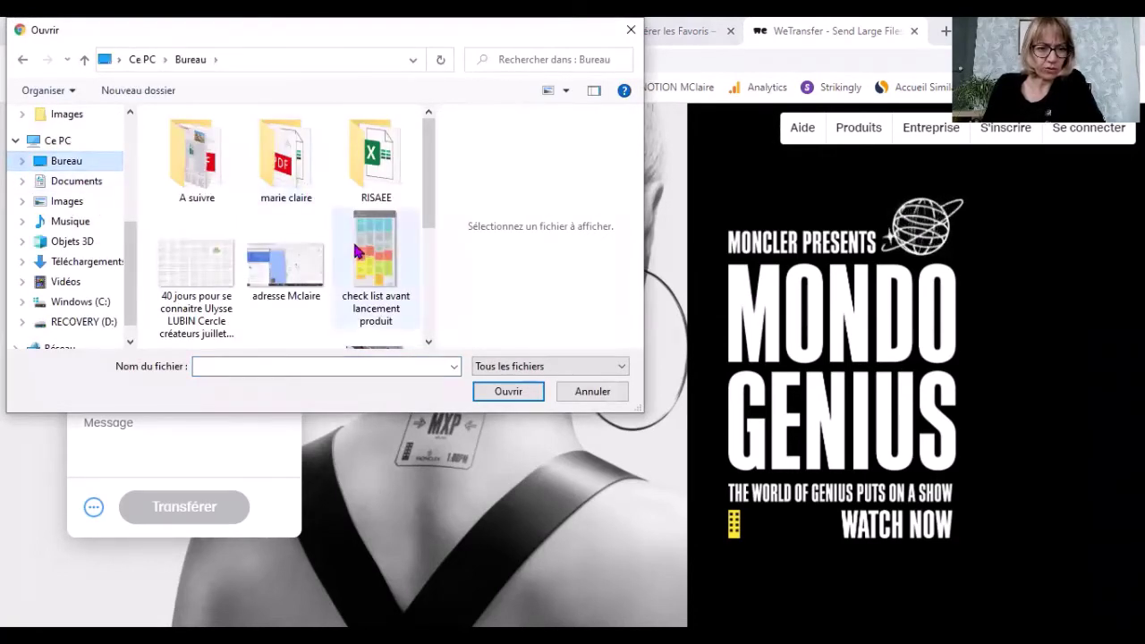
scroll(307, 256, down, 5)
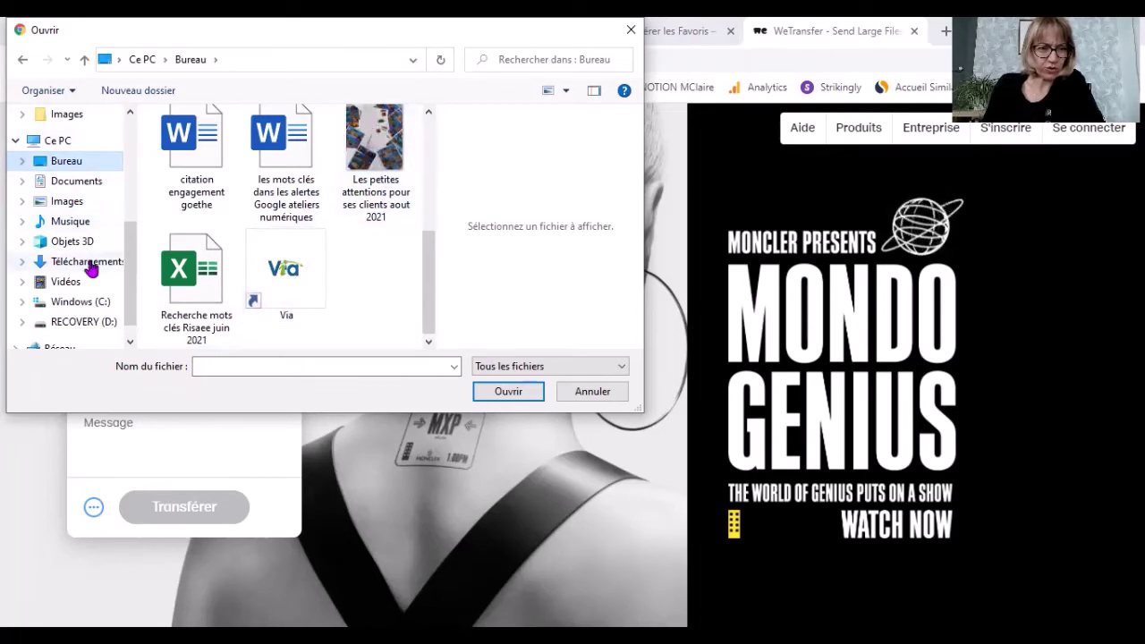
scroll(79, 219, up, 1)
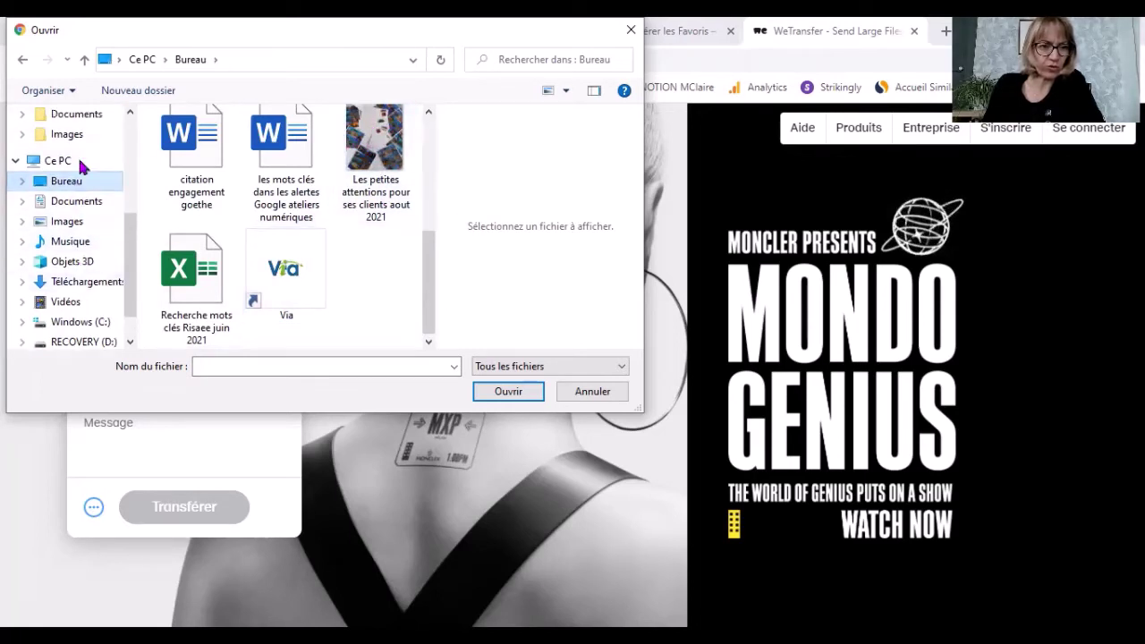
Pick 'Les petites attentions pour ses clients aout 2021' from Bureau and attach it to the transfer
scroll(80, 215, up, 3)
click(83, 208)
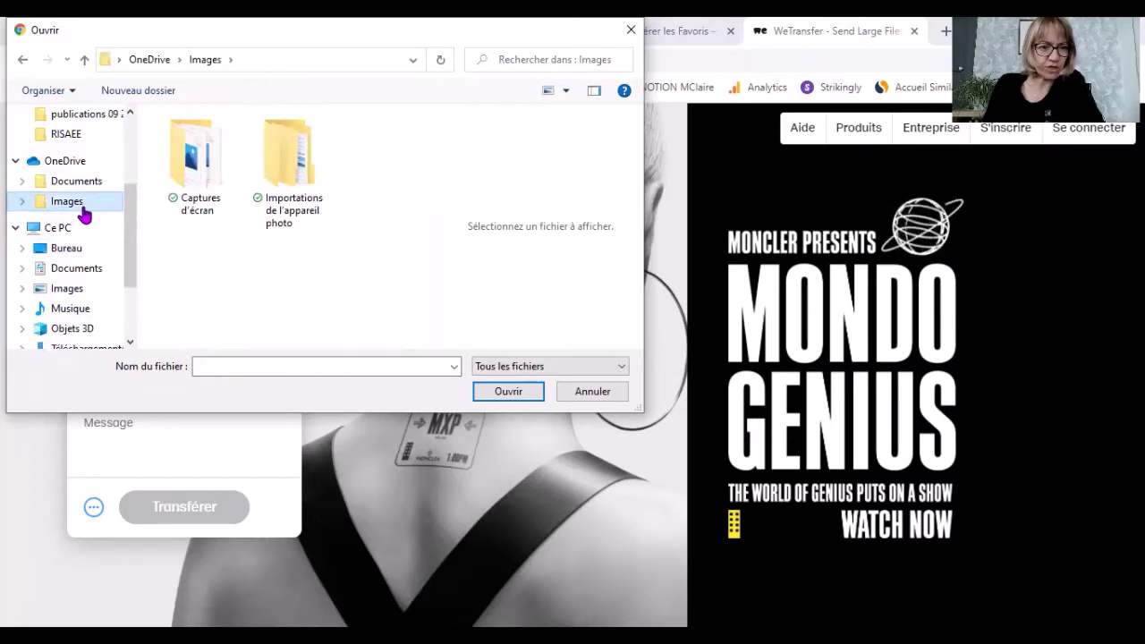
click(74, 289)
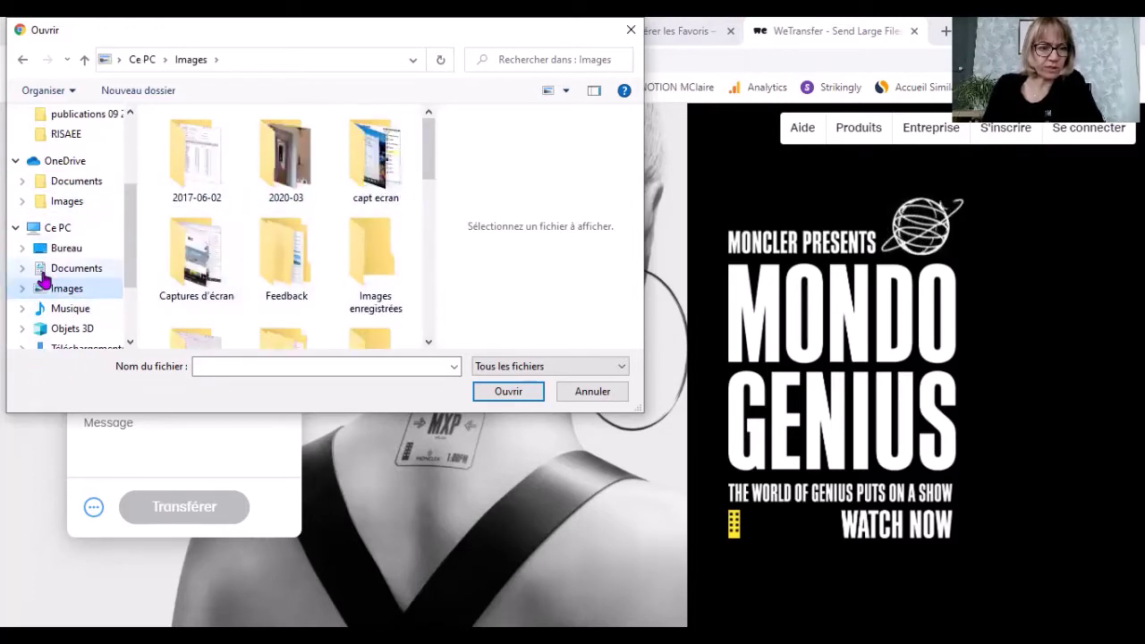
click(72, 253)
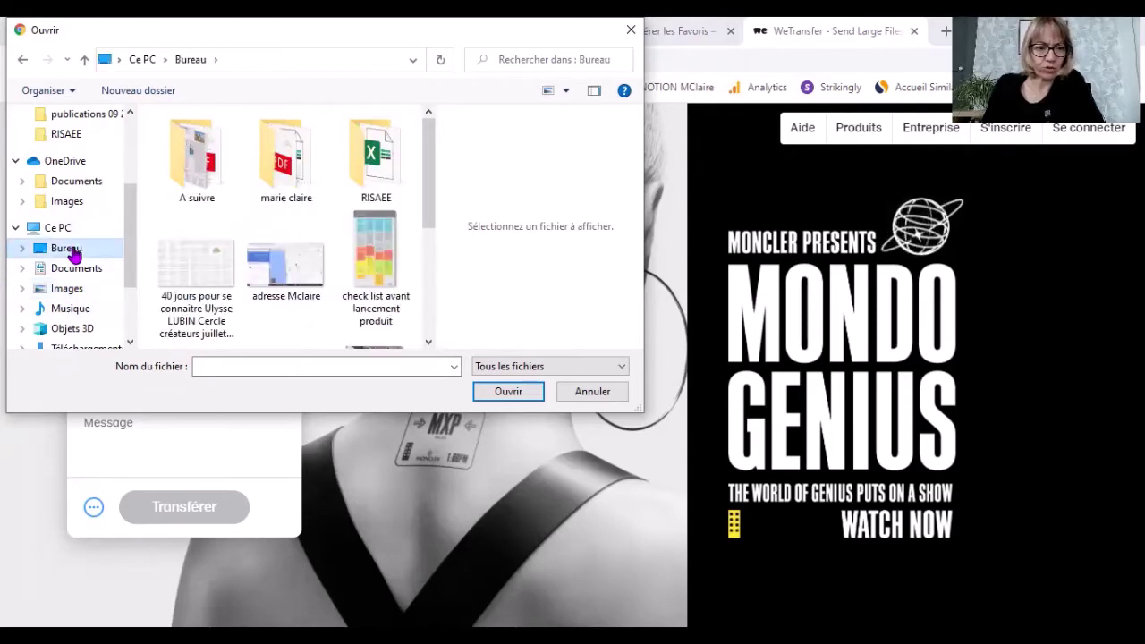
scroll(374, 268, down, 1)
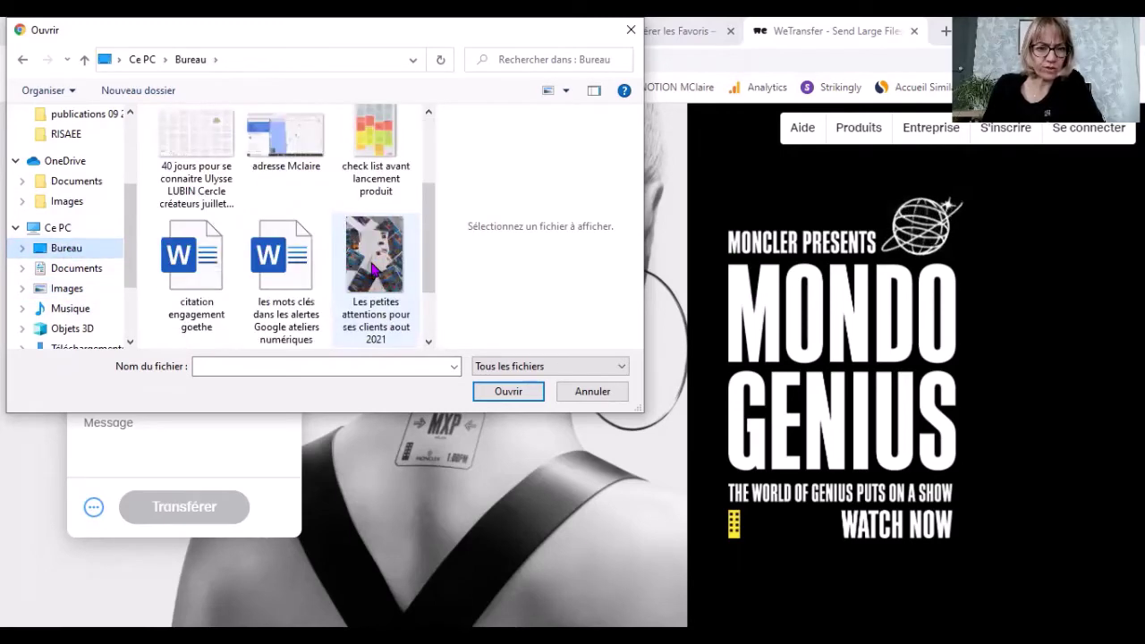
drag(428, 219, 414, 162)
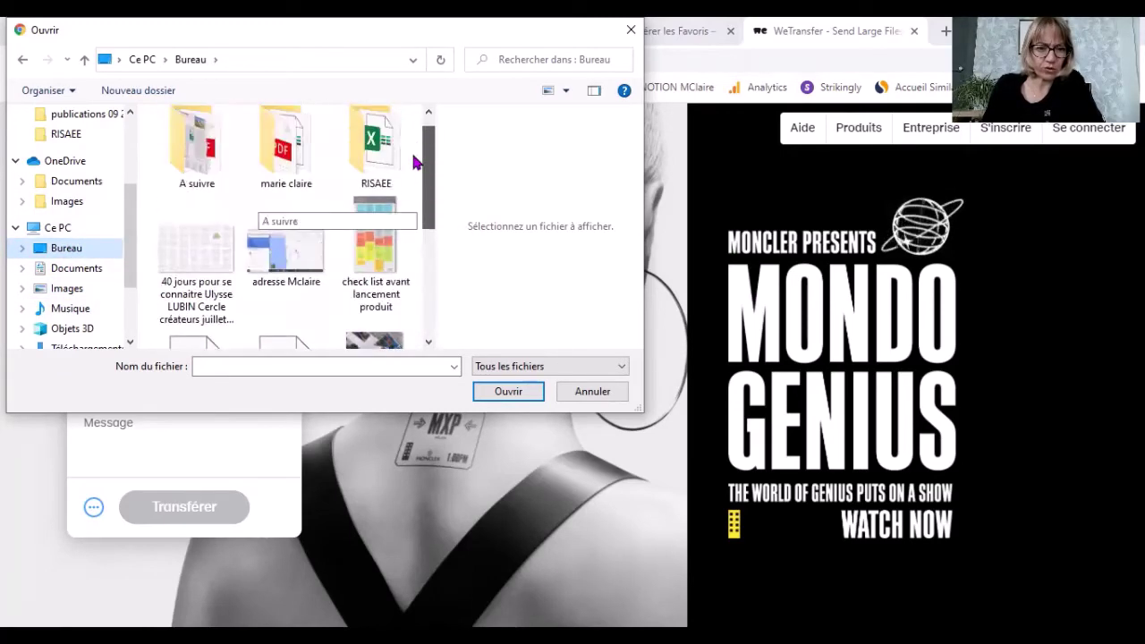
scroll(417, 181, down, 1)
scroll(375, 256, down, 2)
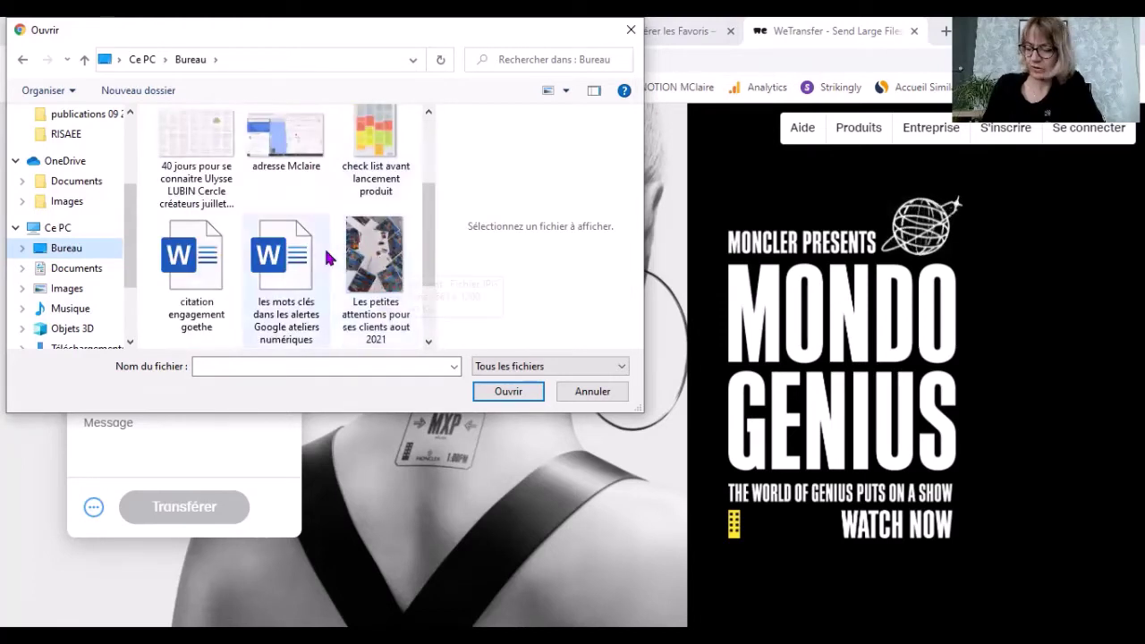
click(376, 258)
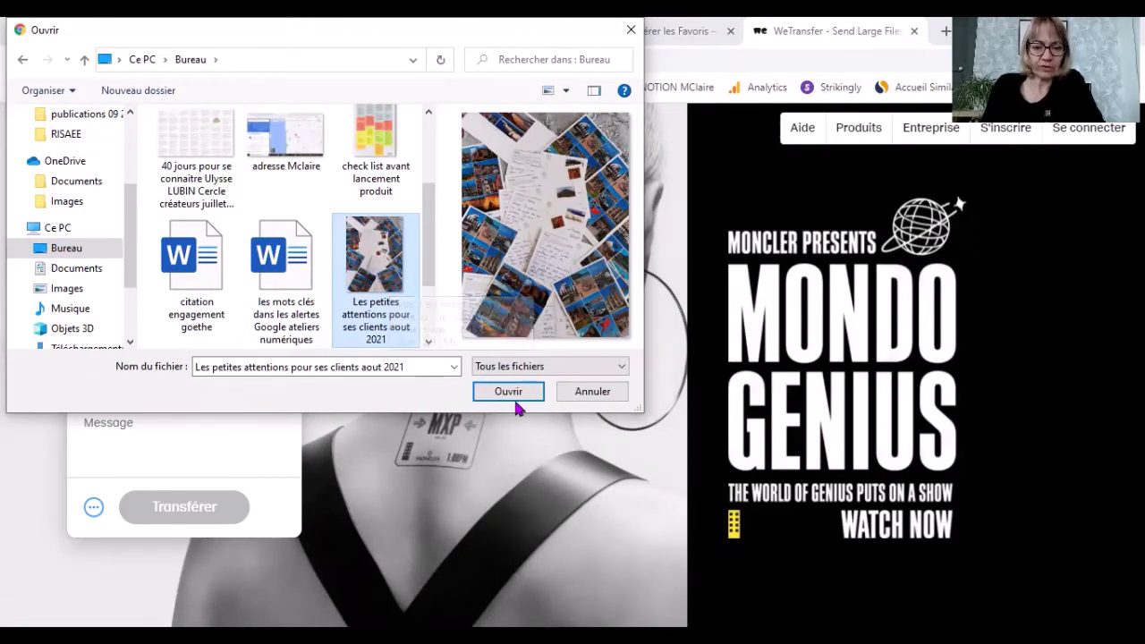
double_click(379, 274)
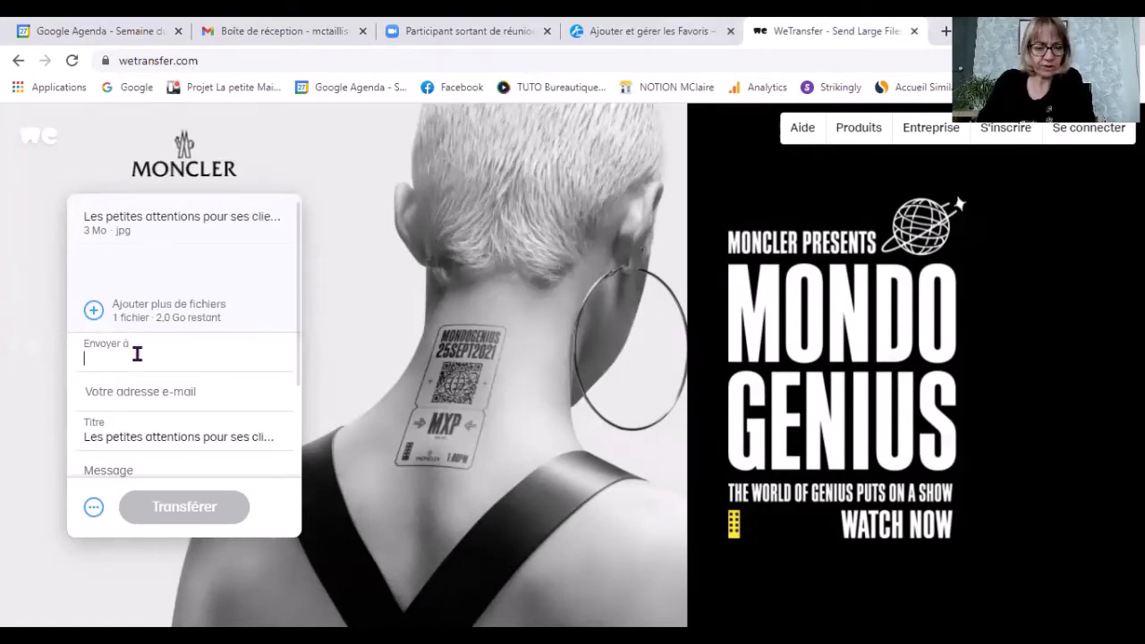
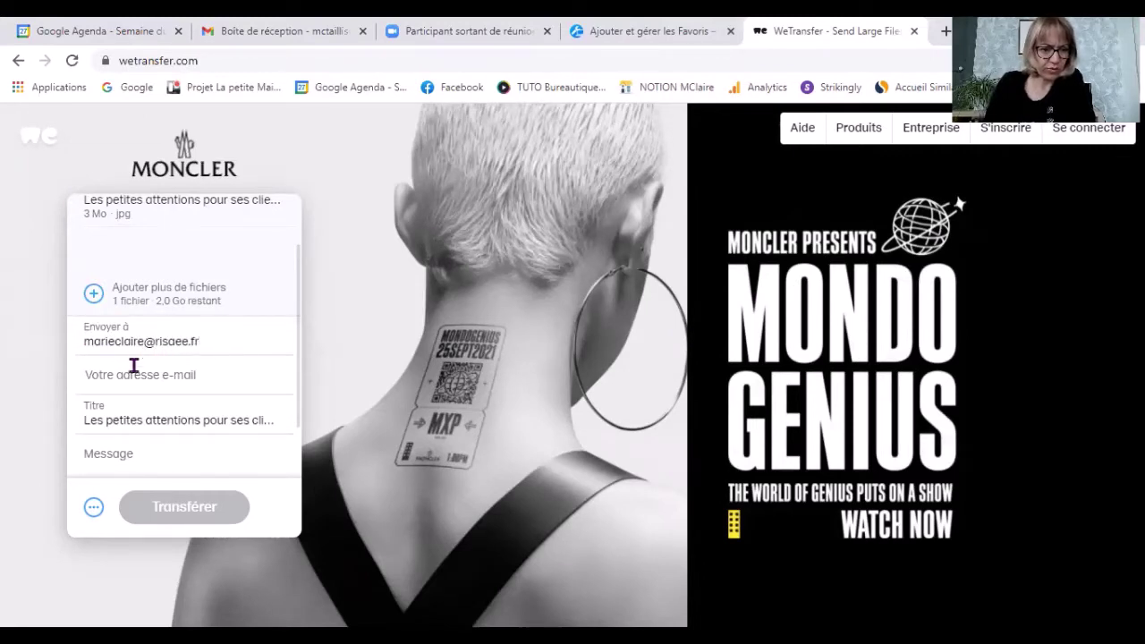
Enter the recipient's e-mail address and select the suggested sender address
click(134, 376)
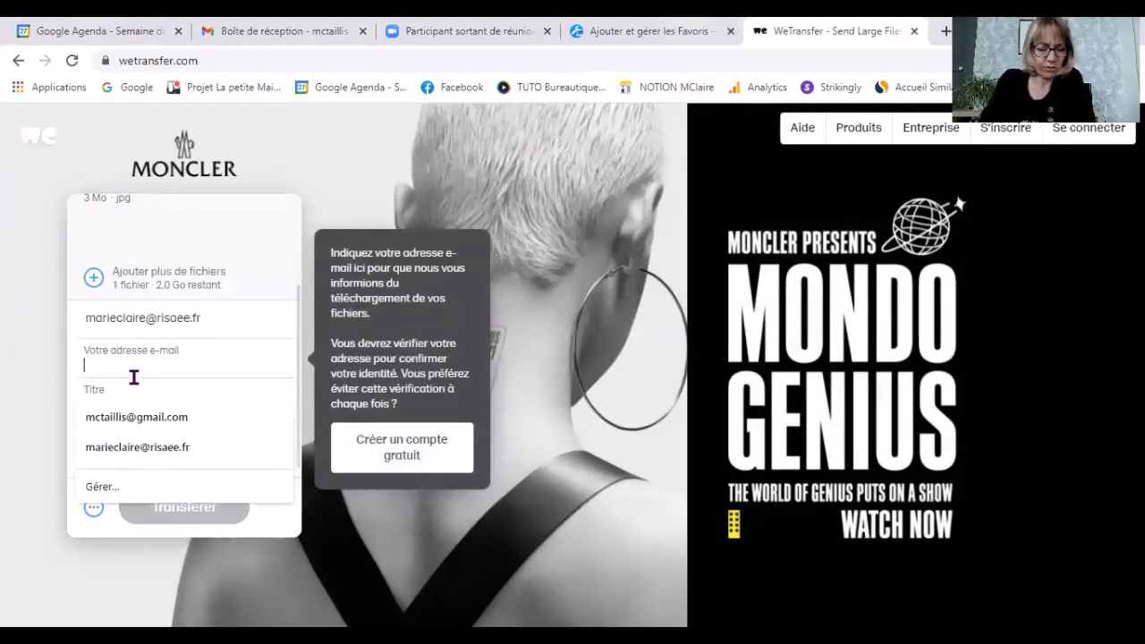
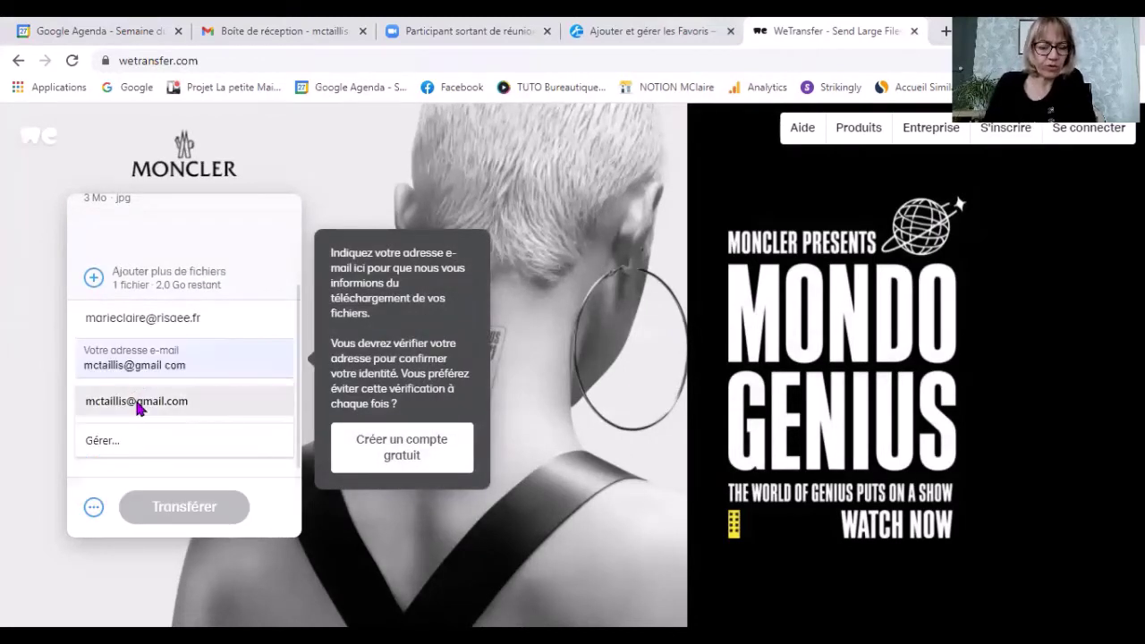
click(138, 408)
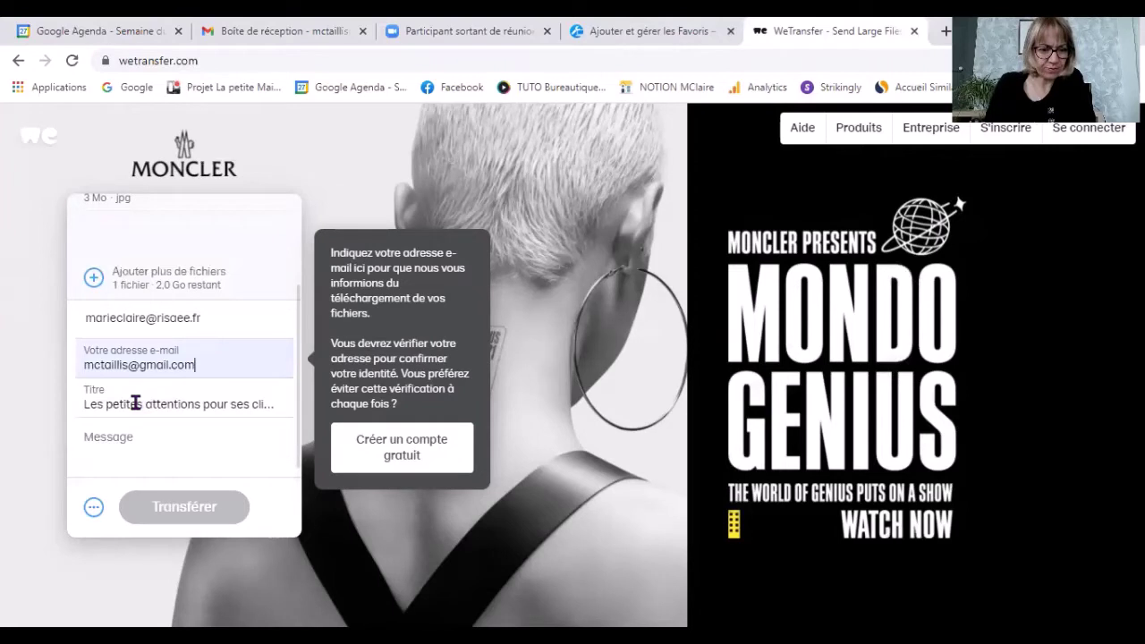
Write the message 'Bonjour, voici la photo promise' in the Message box
click(130, 441)
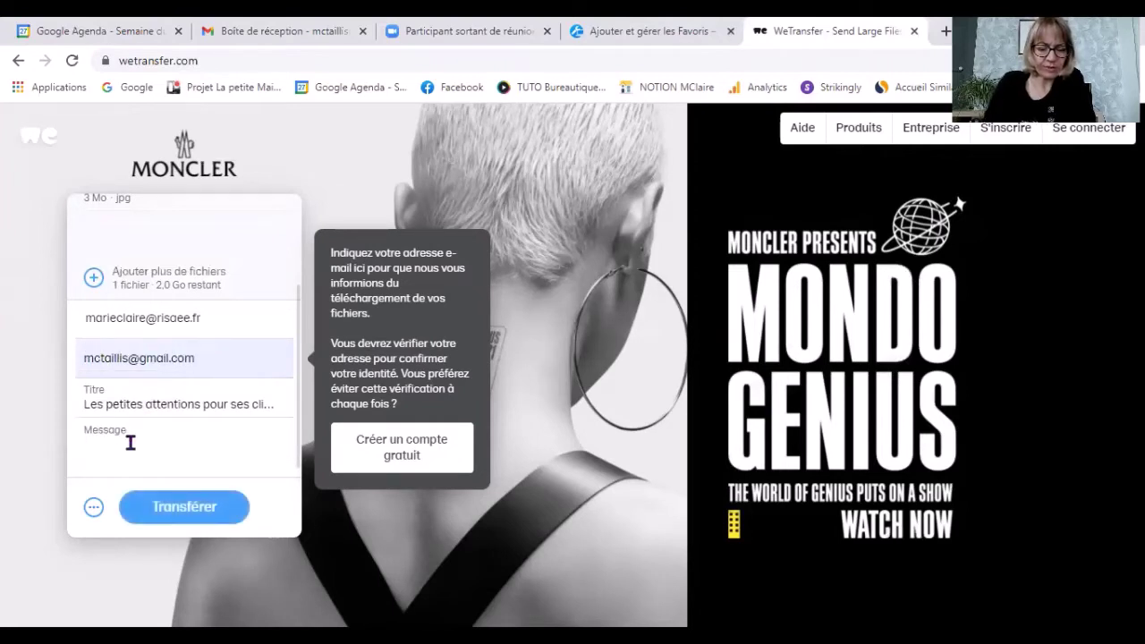
text(Bonjour)
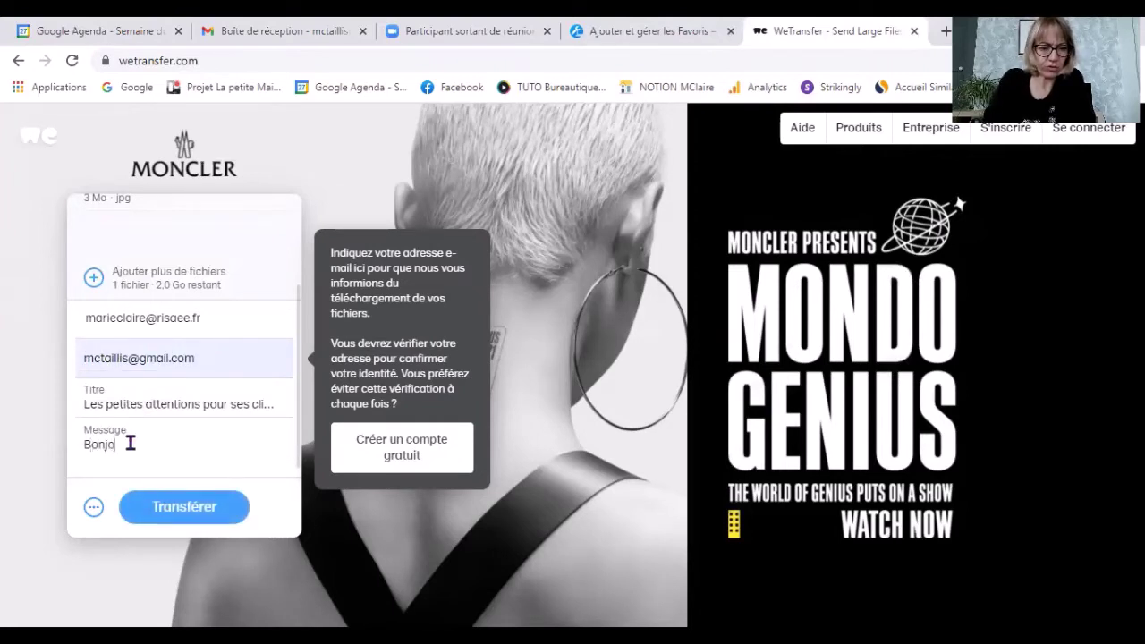
key(Return)
text(Bo)
key(BackSpace)
key(BackSpace)
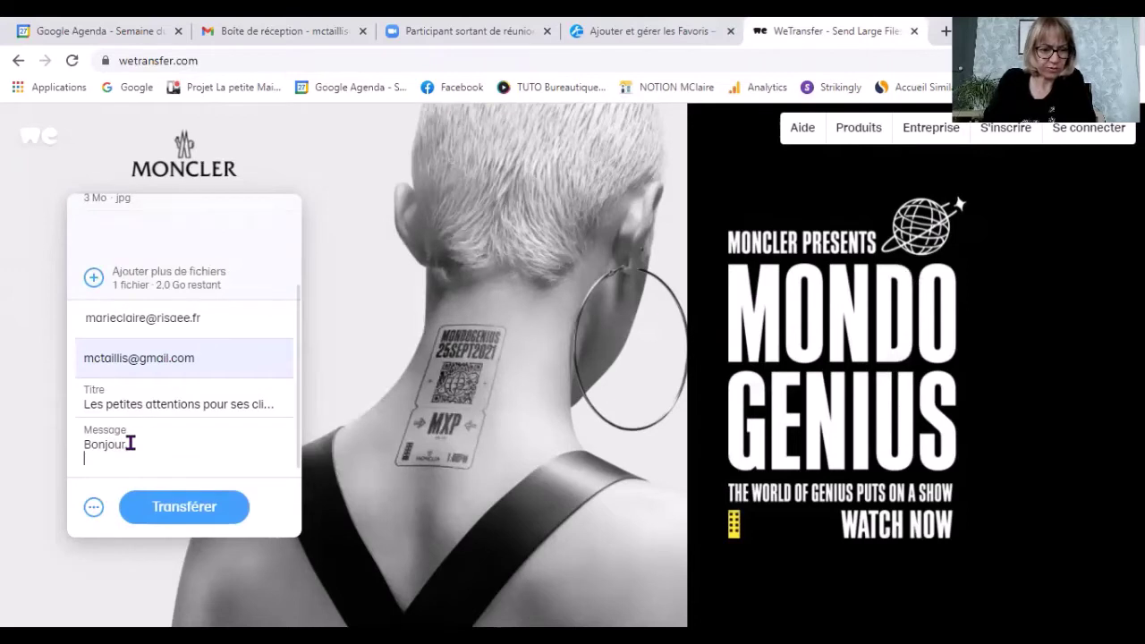
text(Bo)
key(BackSpace)
key(BackSpace)
key(BackSpace)
text(, voici)
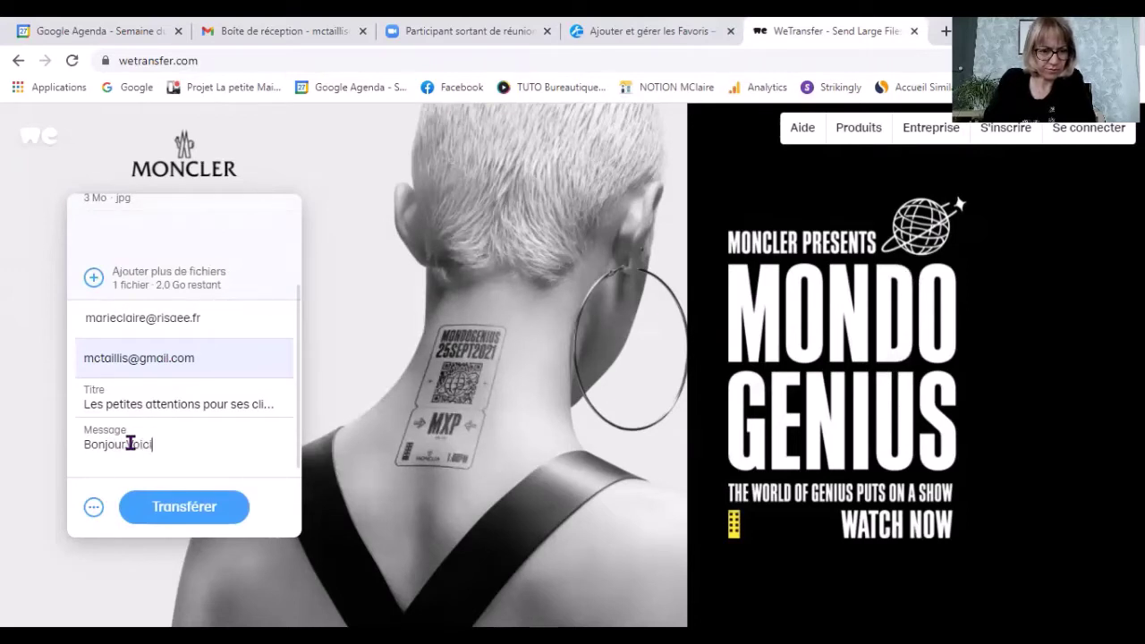
text( la proto promise)
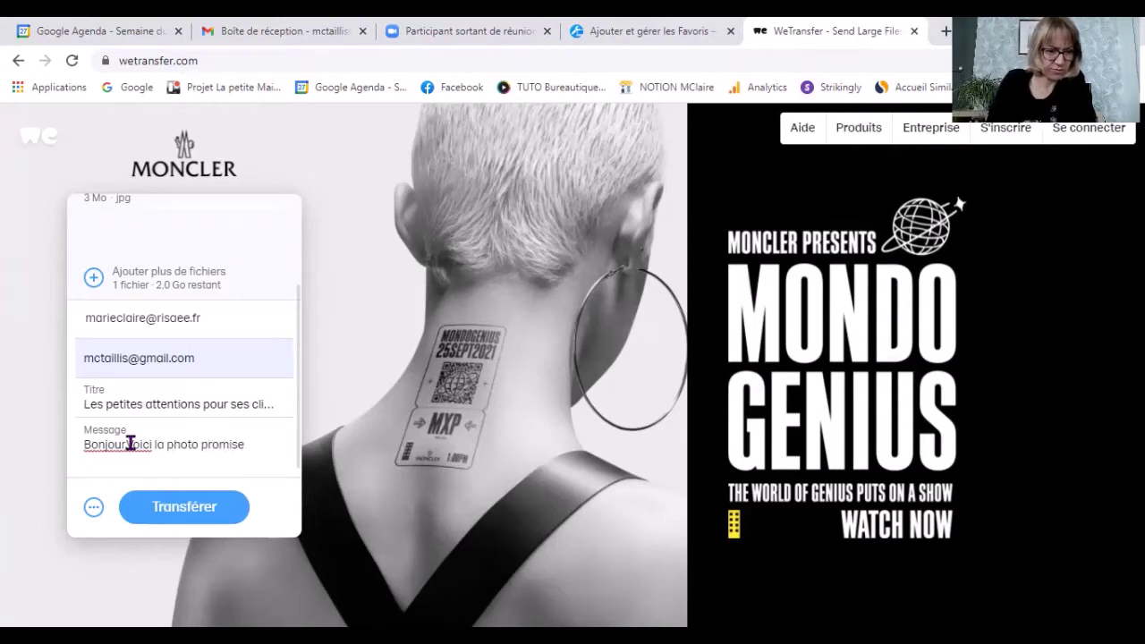
Capitalise 'Voici' and move 'Voici la photo promise' onto its own line
click(131, 443)
key(BackSpace)
key(Delete)
text(V)
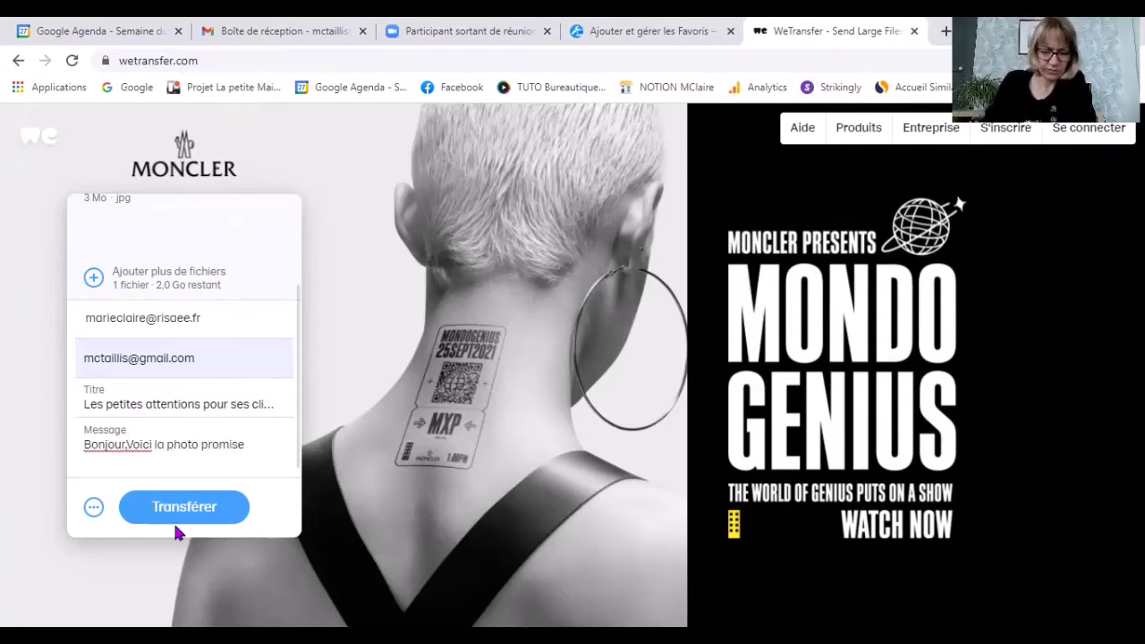
key(Return)
Add the sender's name as a signature on a third line
click(234, 460)
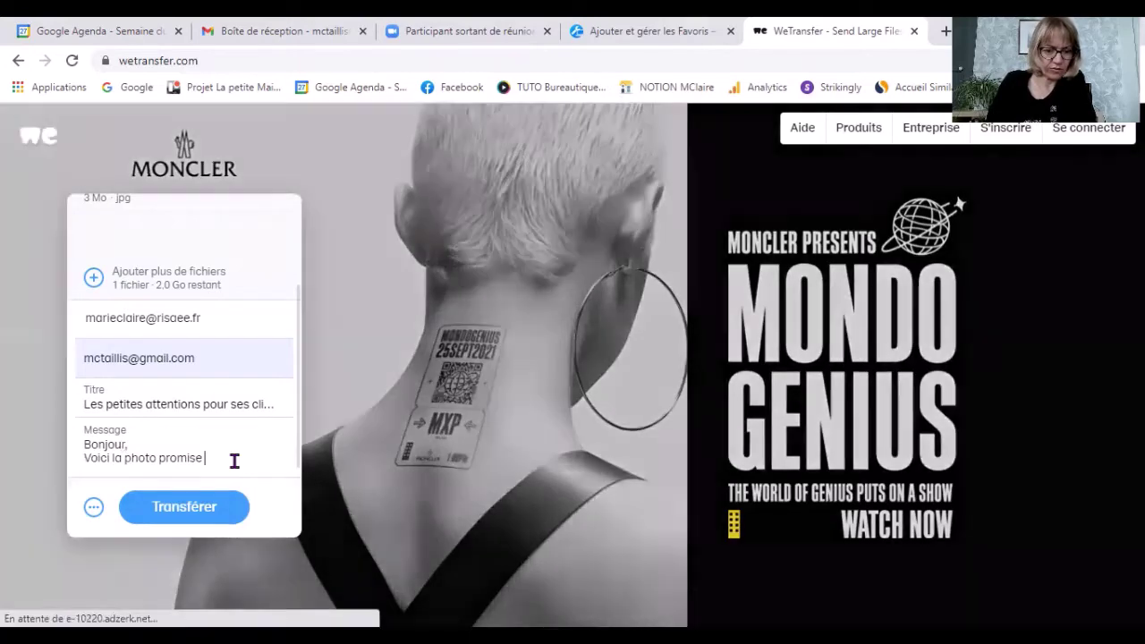
key(Return)
text(Cmai)
key(BackSpace)
key(BackSpace)
key(BackSpace)
key(BackSpace)
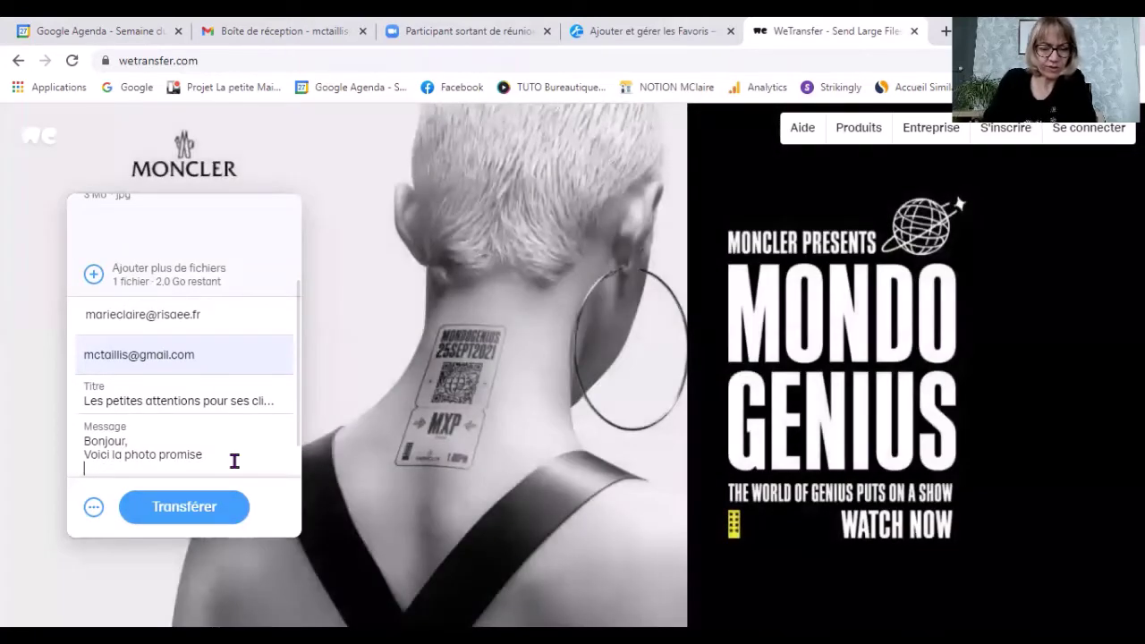
text(Molaire)
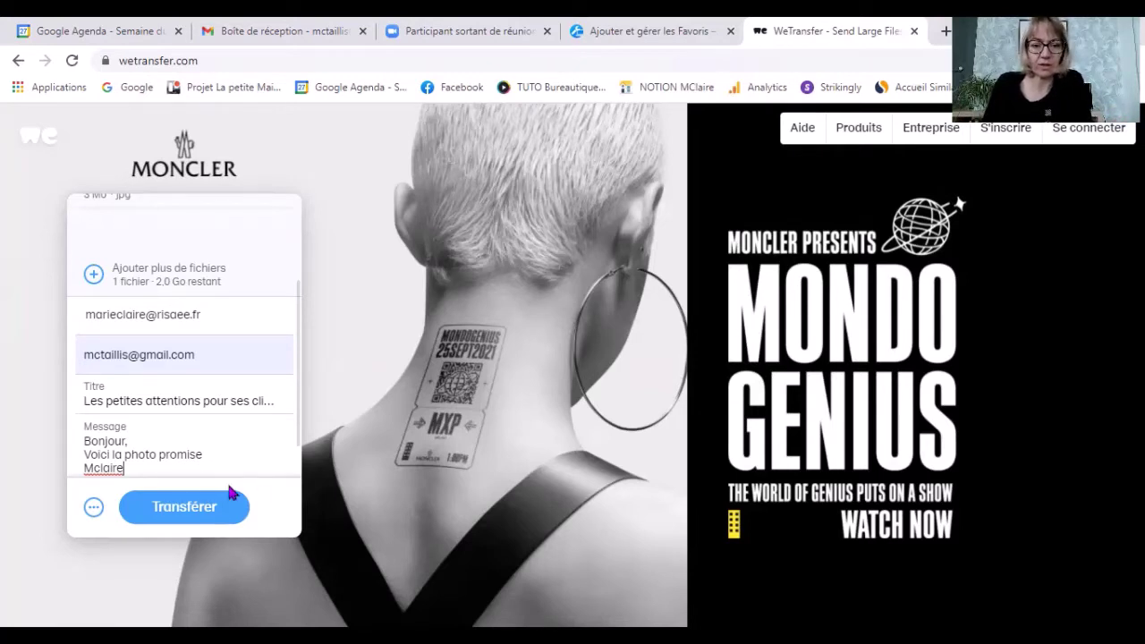
Submit the transfer with Transférer and open two new browser tabs
click(185, 508)
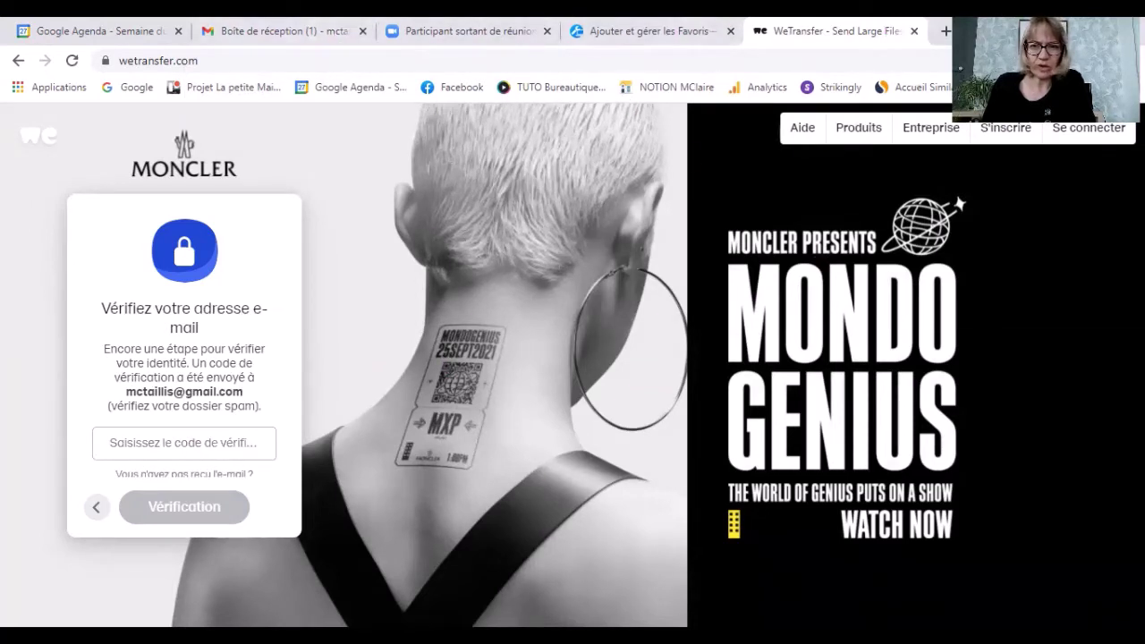
click(945, 30)
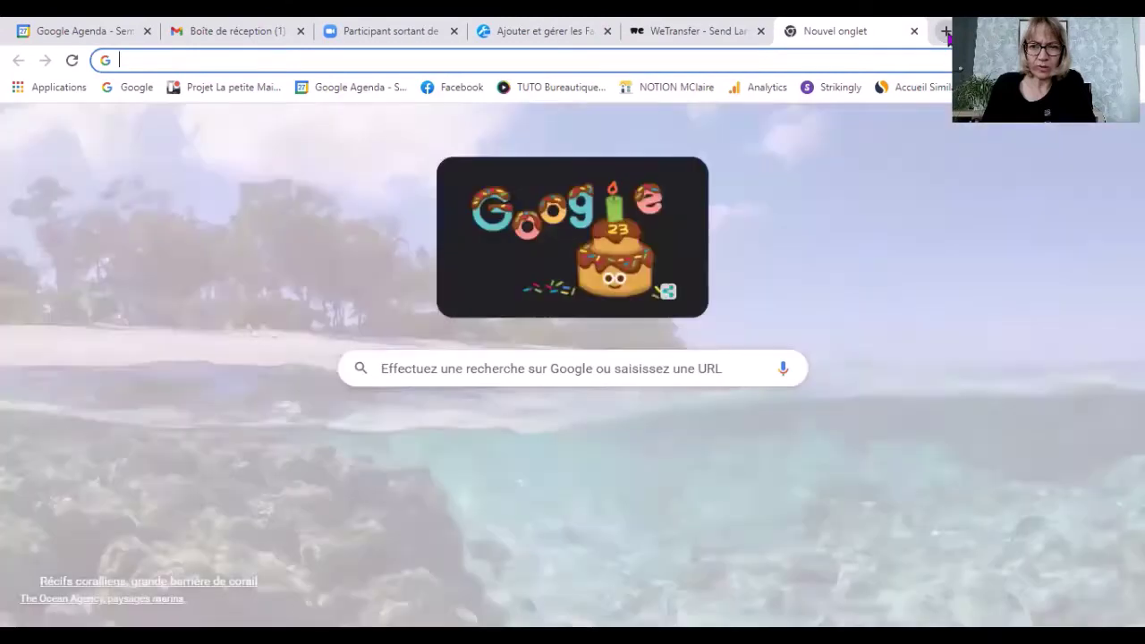
click(944, 30)
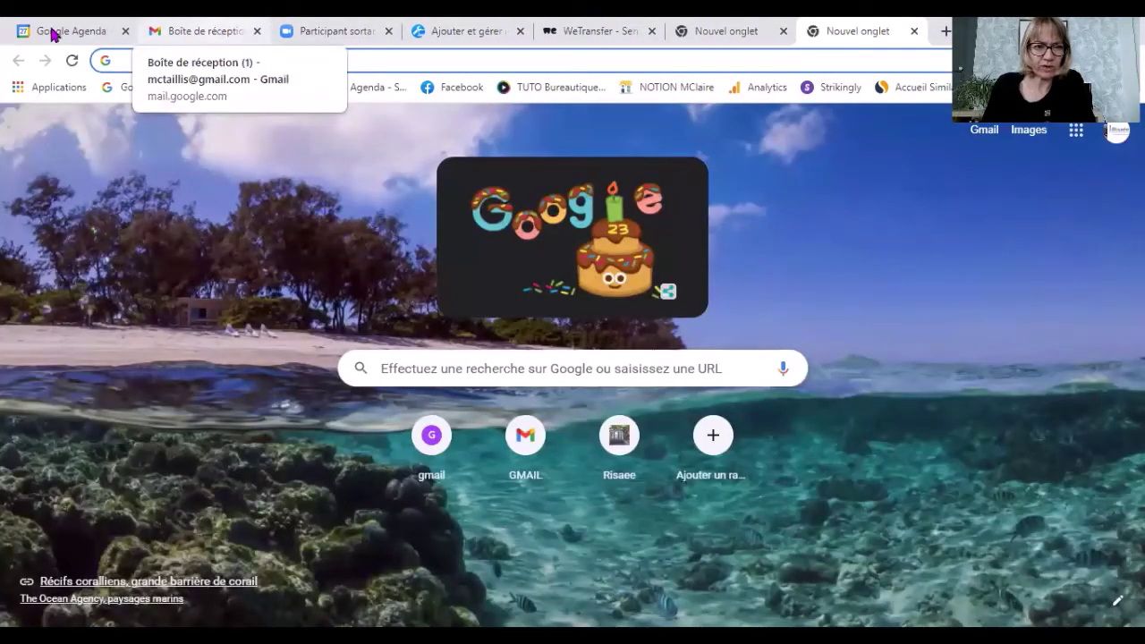
Find the verification code e-mail in Gmail and return to the WeTransfer form
click(159, 32)
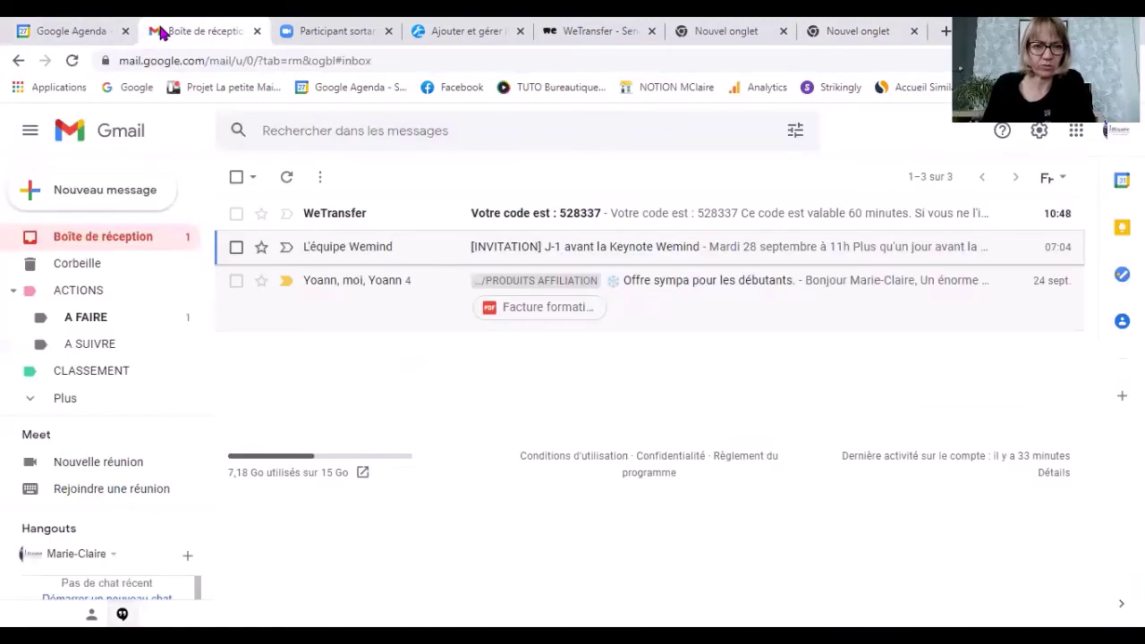
click(586, 30)
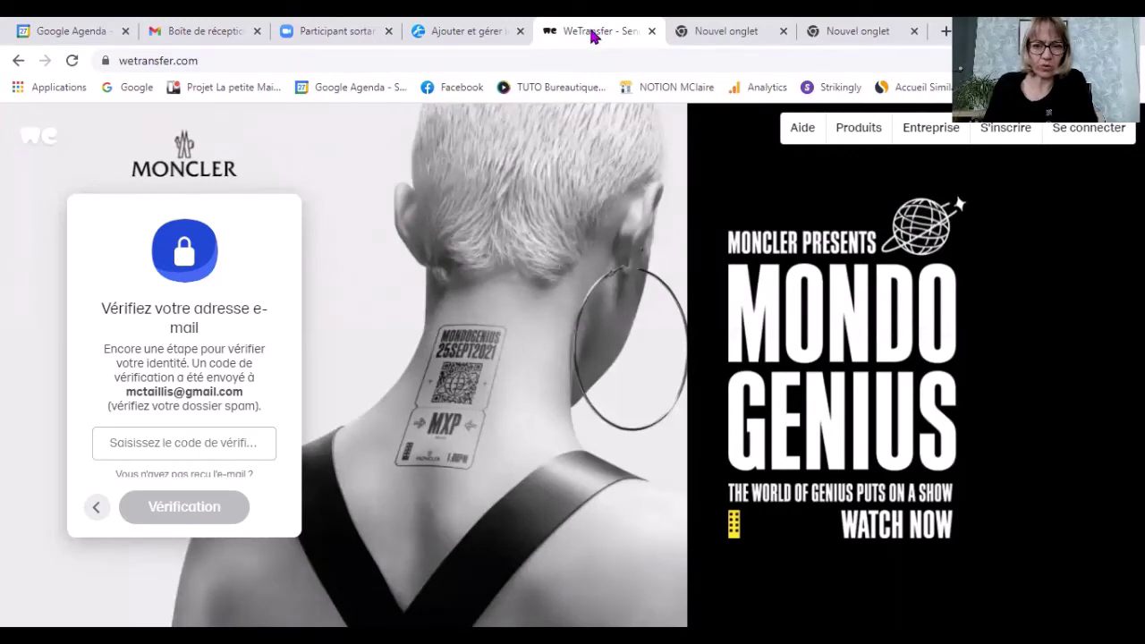
click(204, 34)
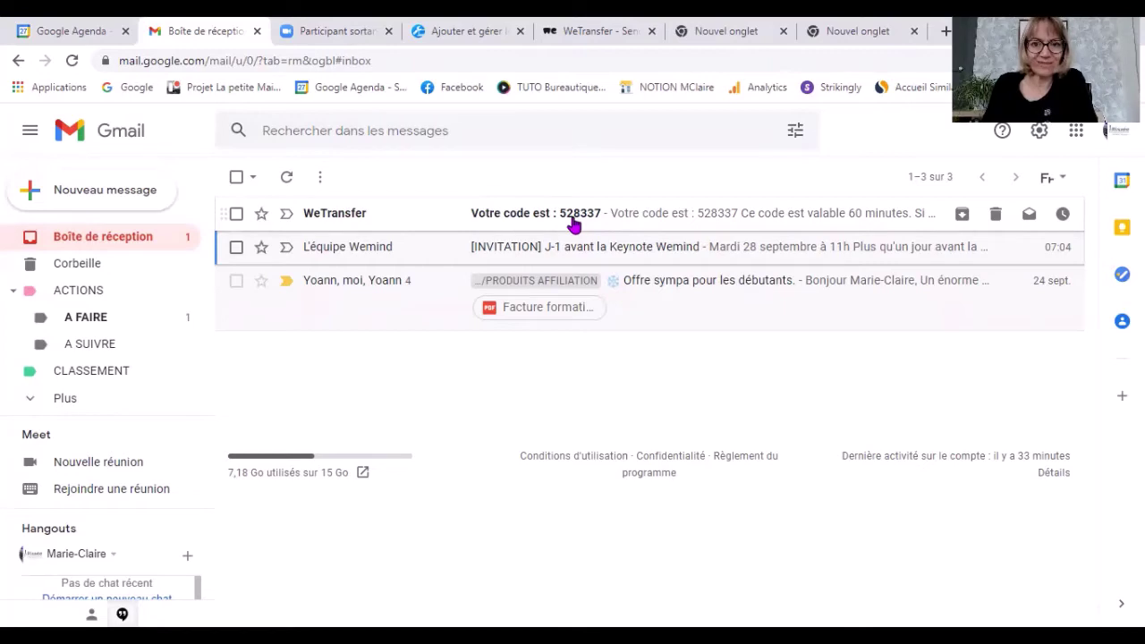
click(604, 31)
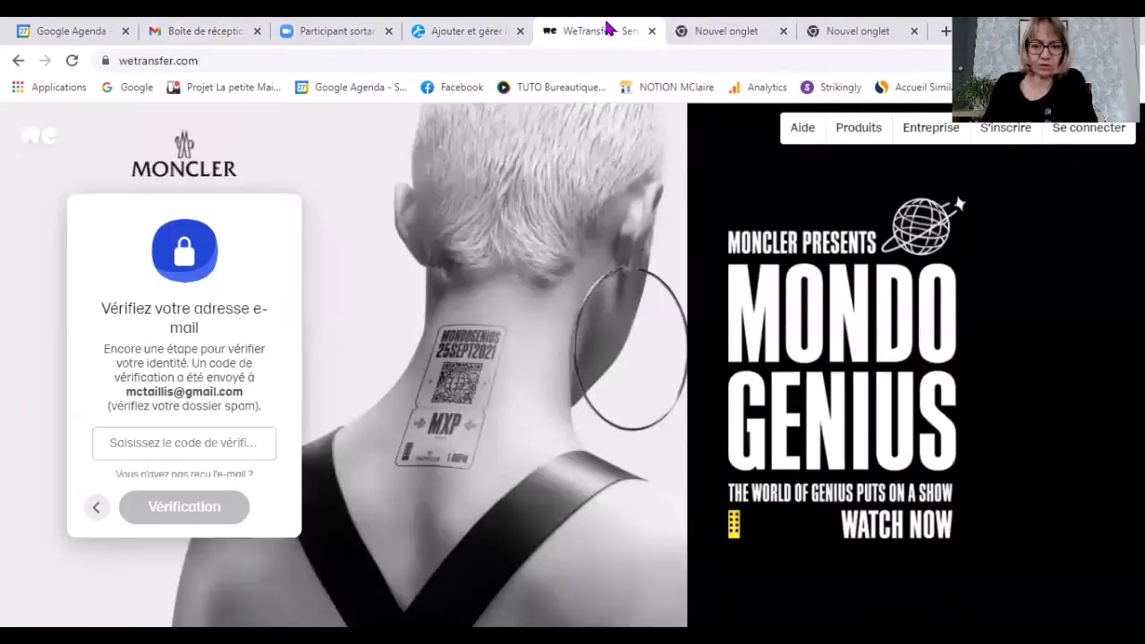
Enter the e-mailed verification code, confirm with Vérification, and close the WeTransfer tab
click(146, 442)
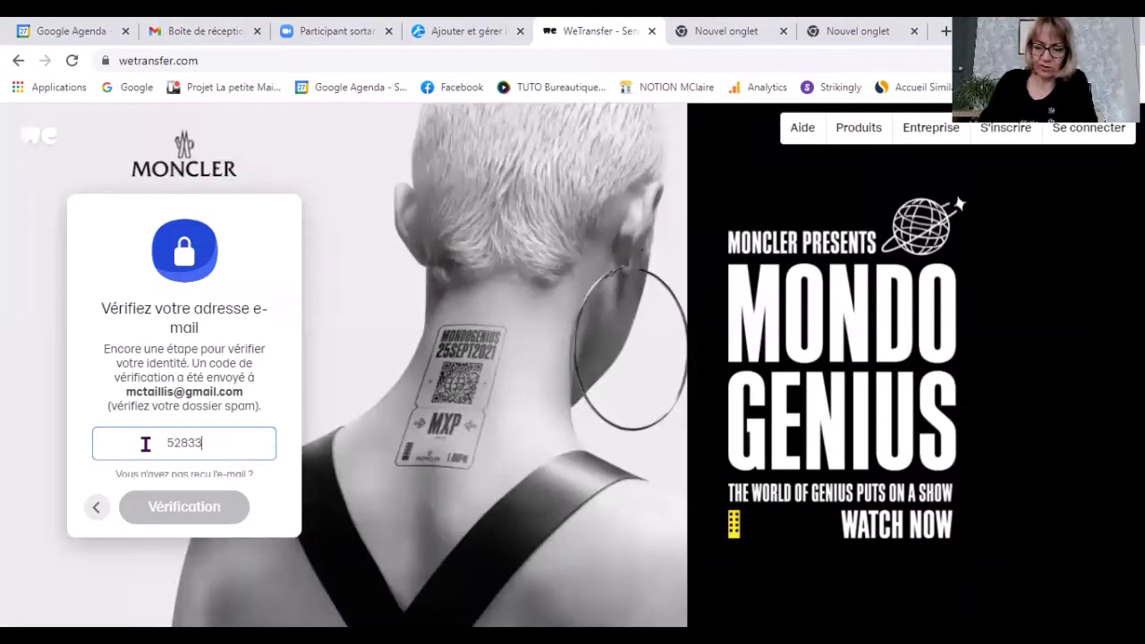
click(176, 516)
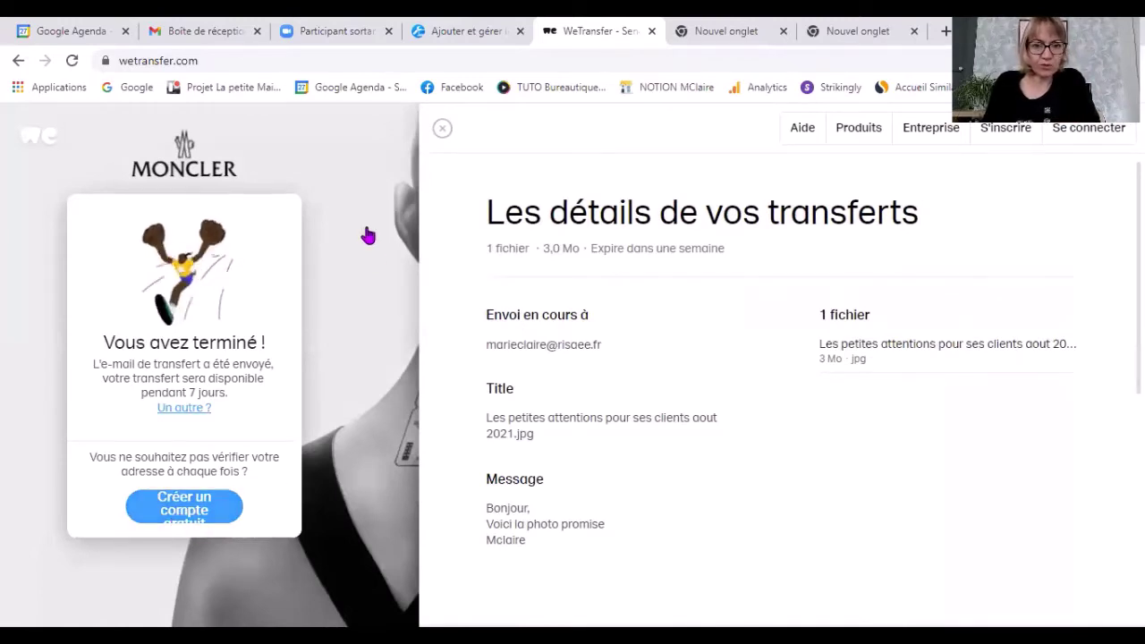
click(651, 33)
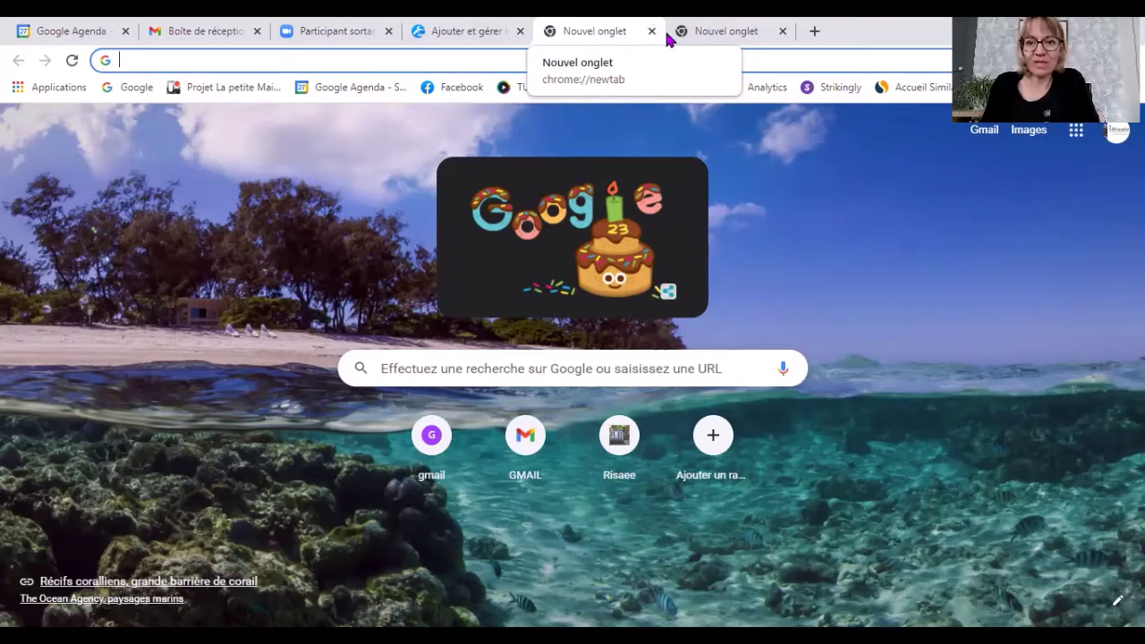
Close both extra 'Nouvel onglet' tabs and trash the verification code e-mail in Gmail
click(654, 32)
click(654, 32)
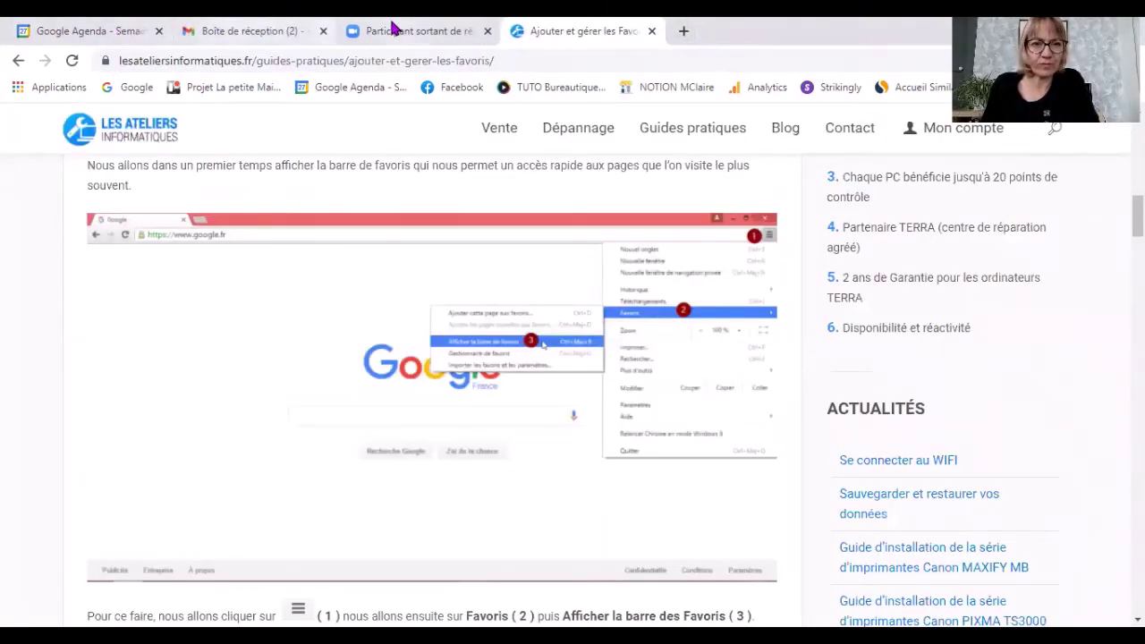
click(213, 32)
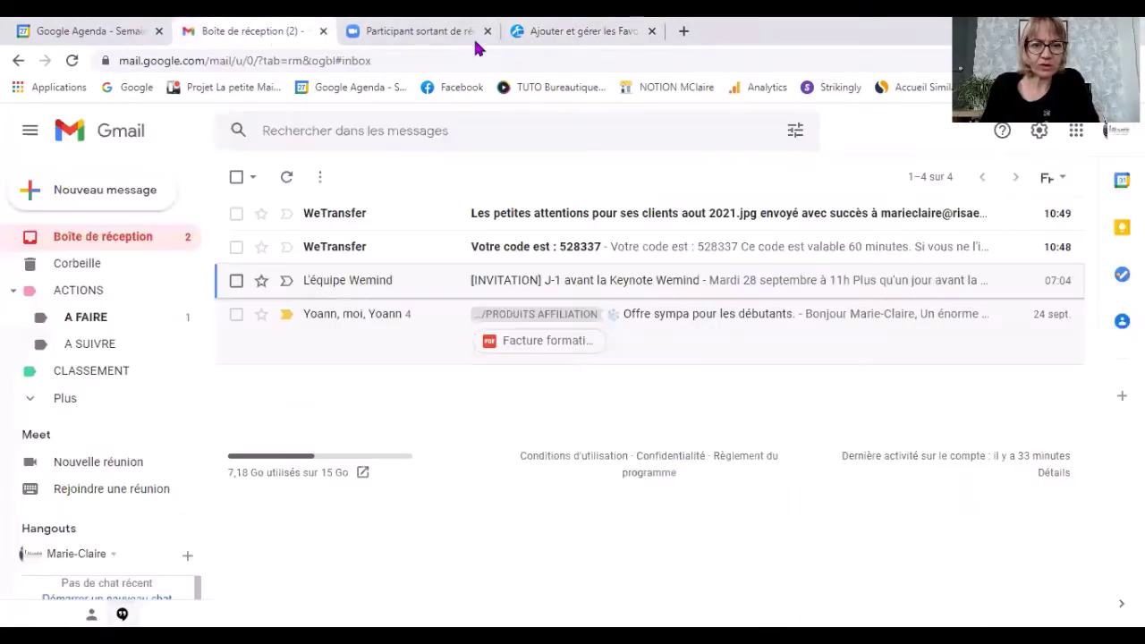
click(514, 252)
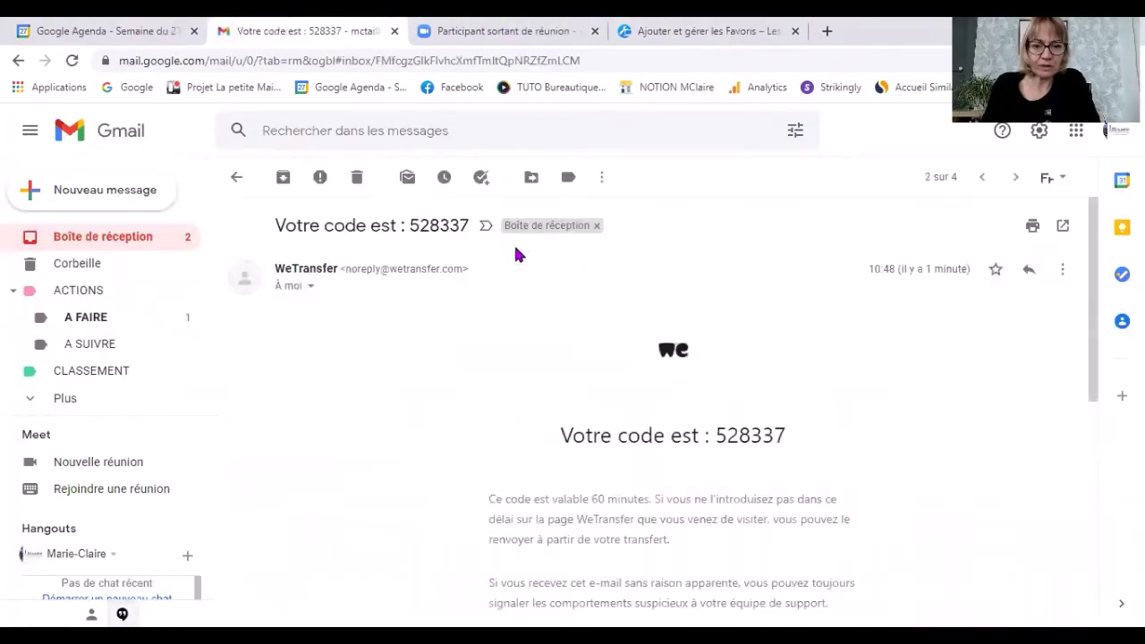
click(361, 176)
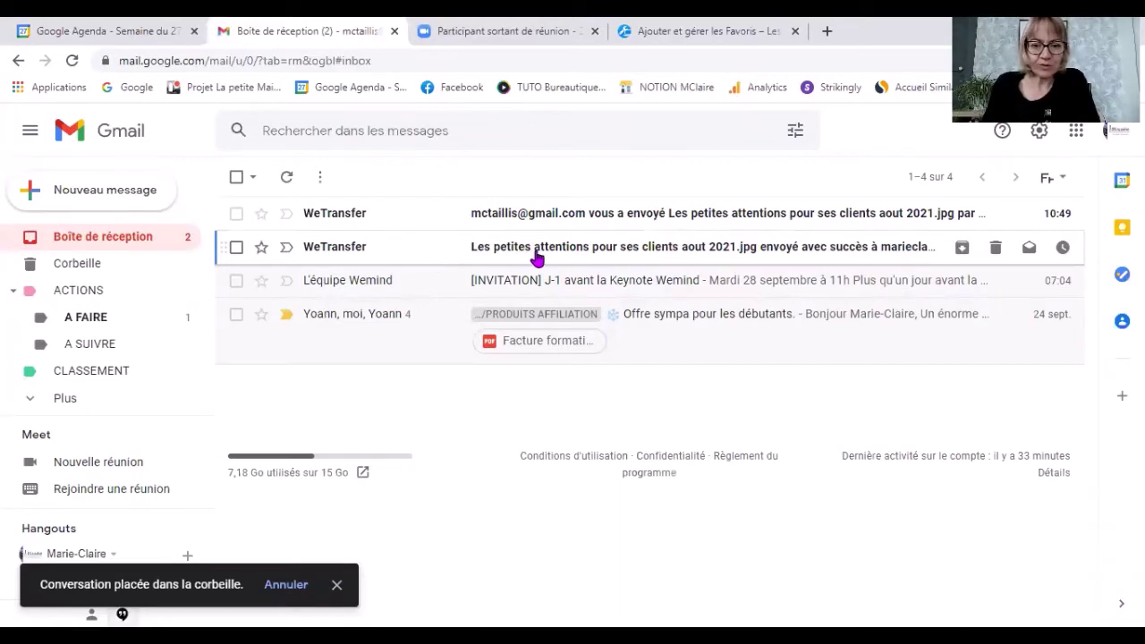
Read the WeTransfer transfer confirmation e-mail, then tick it in the inbox
click(537, 258)
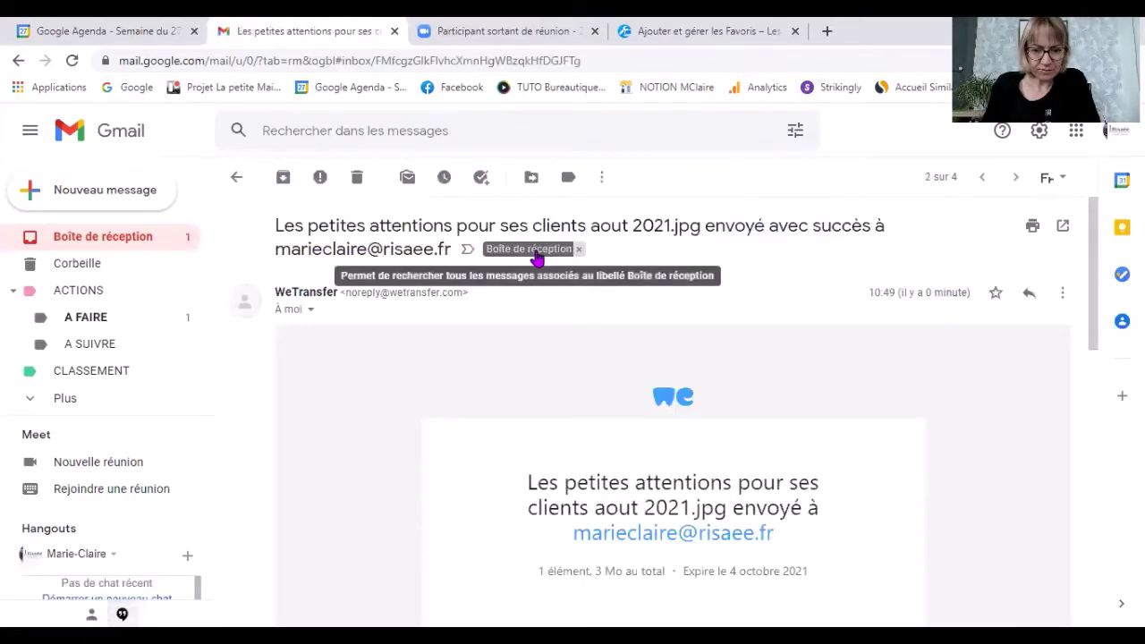
scroll(862, 493, down, 2)
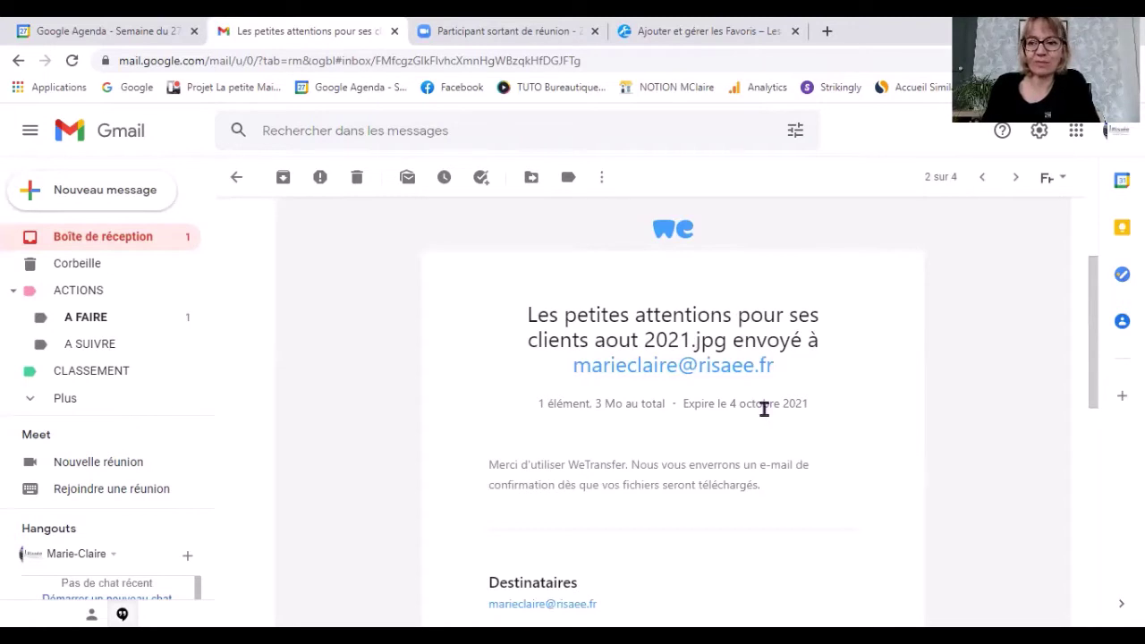
click(234, 179)
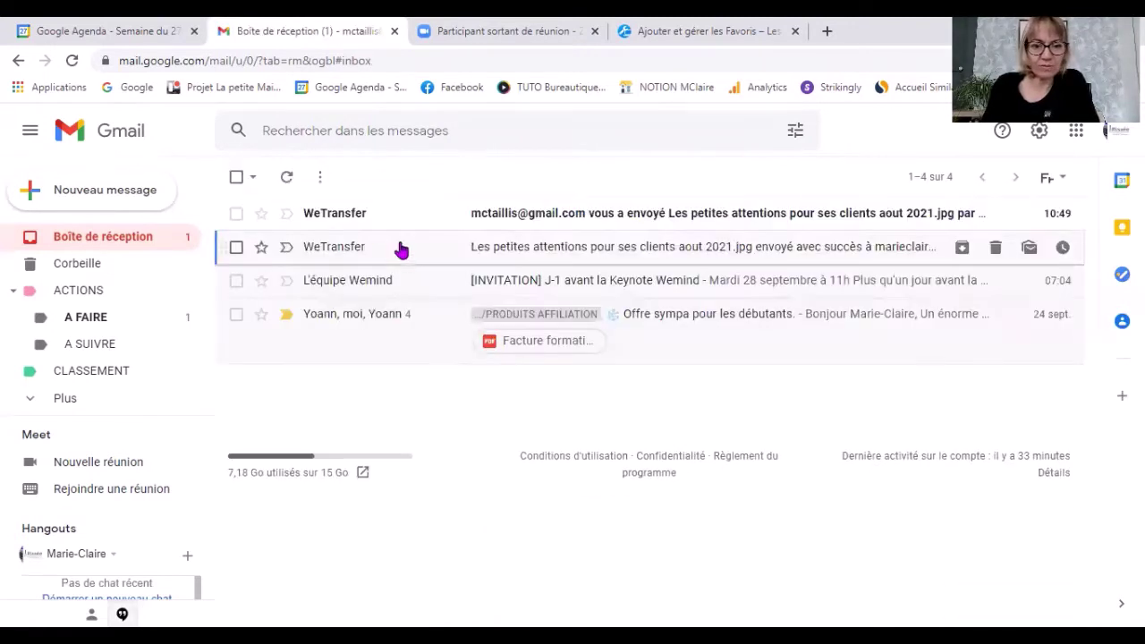
click(236, 247)
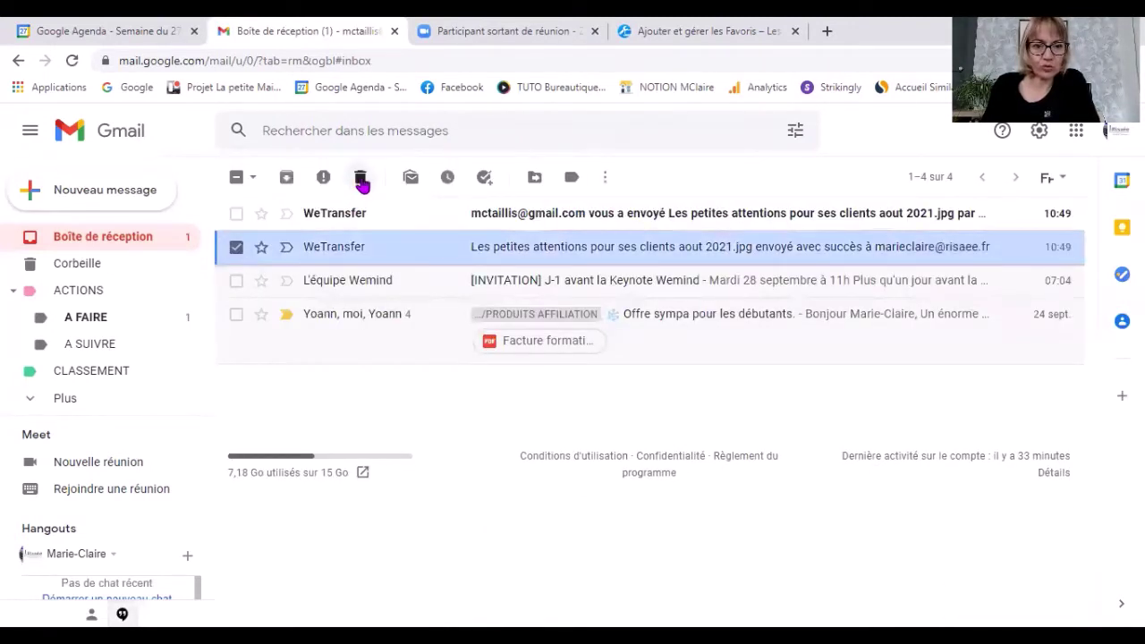
click(360, 179)
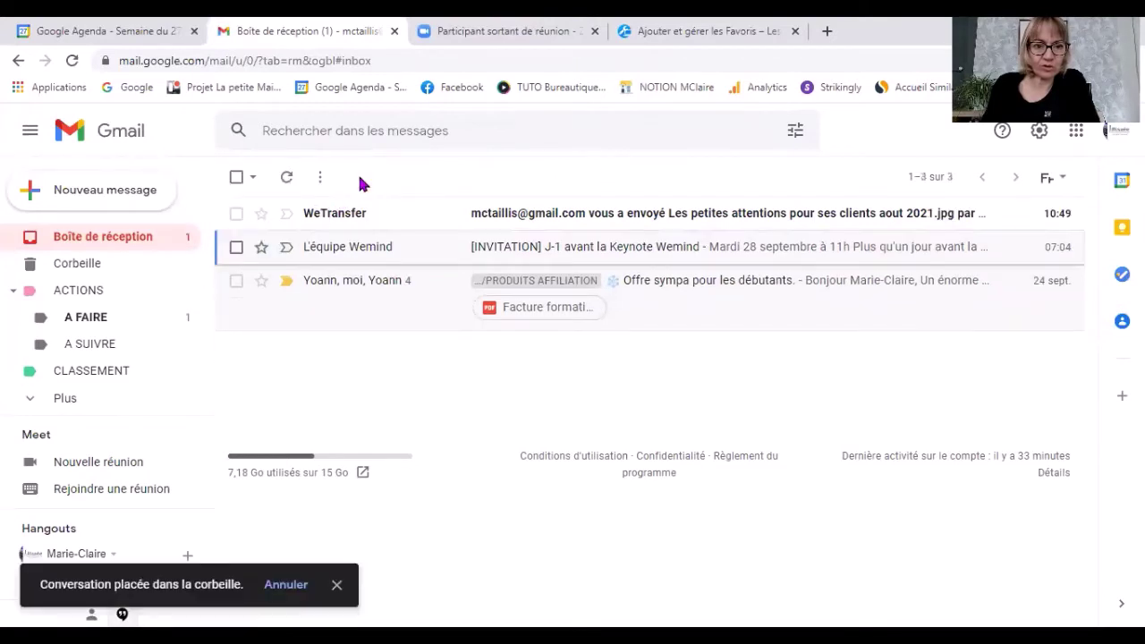
click(603, 218)
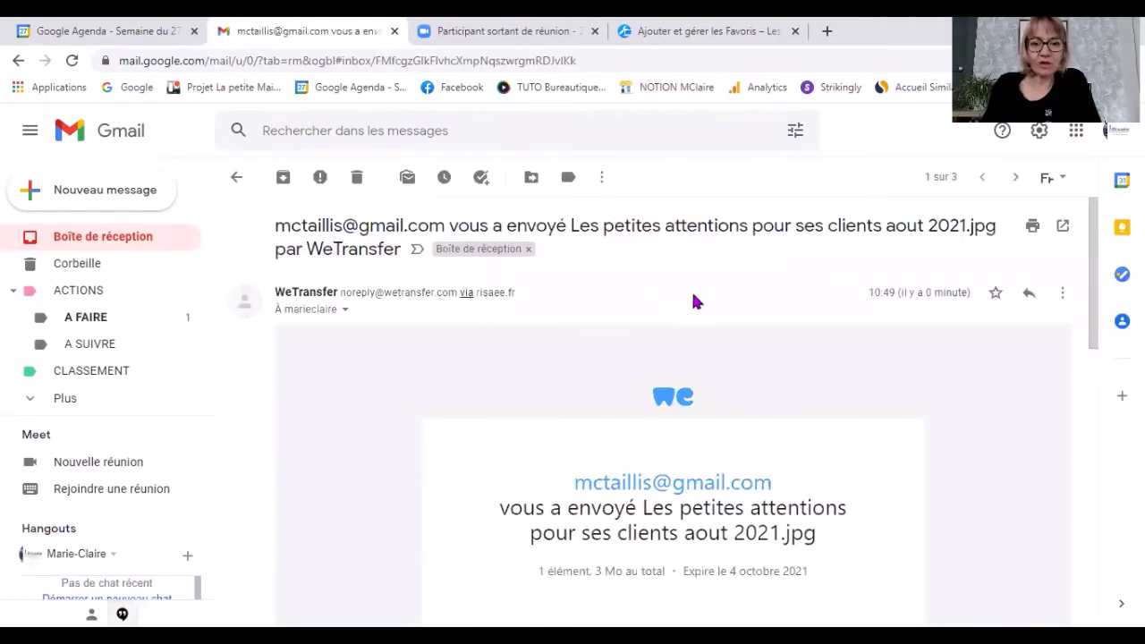
scroll(692, 292, down, 3)
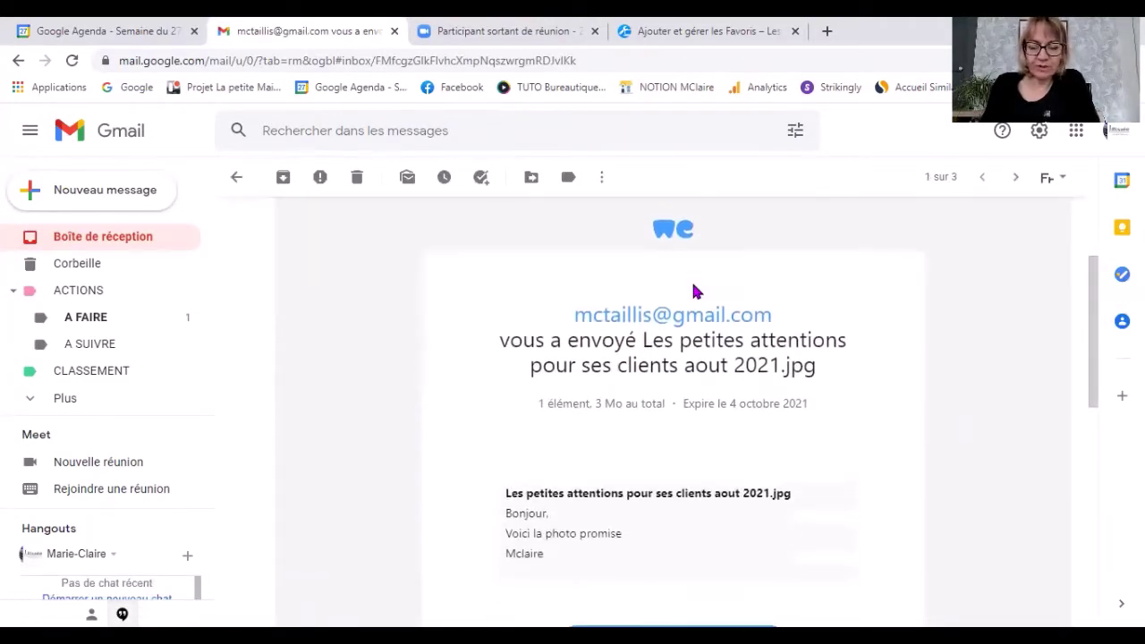
scroll(694, 284, down, 1)
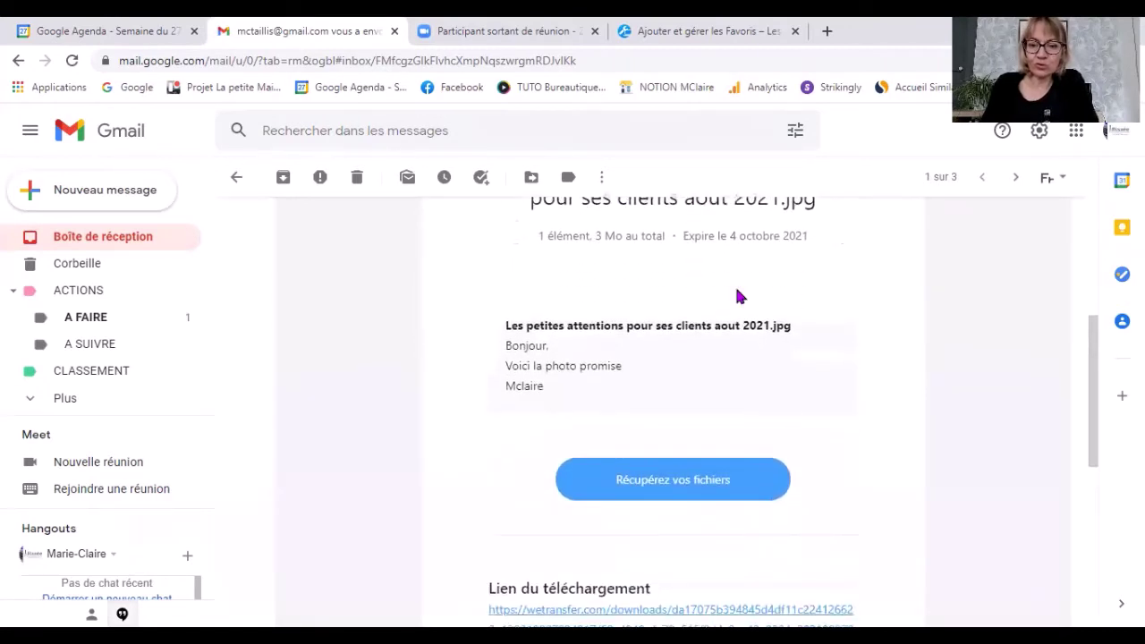
scroll(735, 285, up, 1)
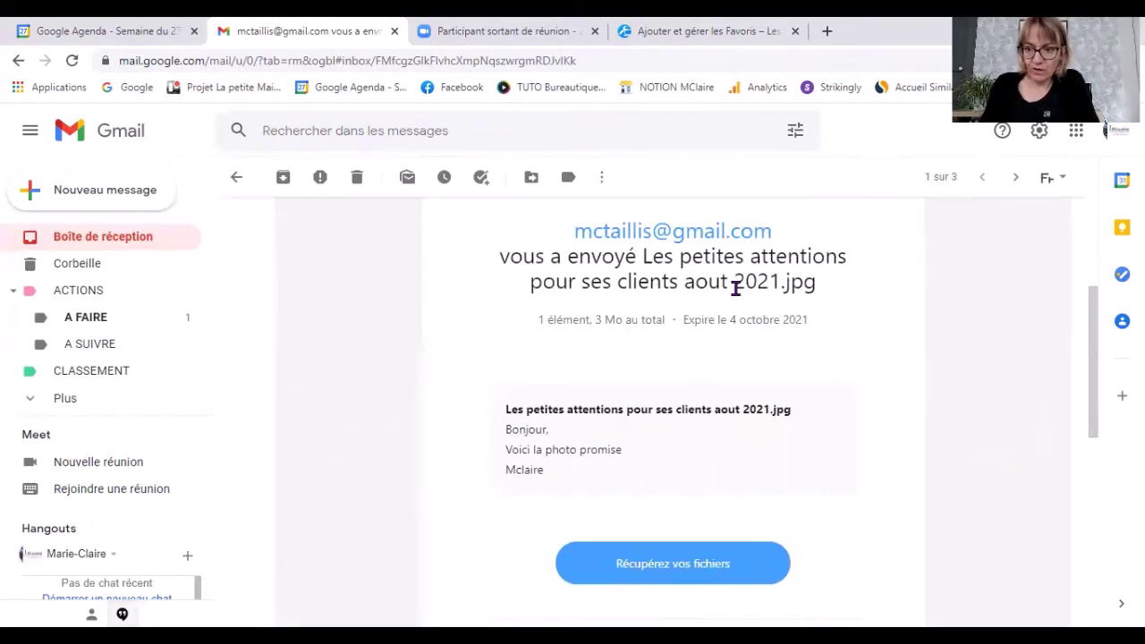
scroll(735, 288, up, 2)
scroll(752, 299, down, 1)
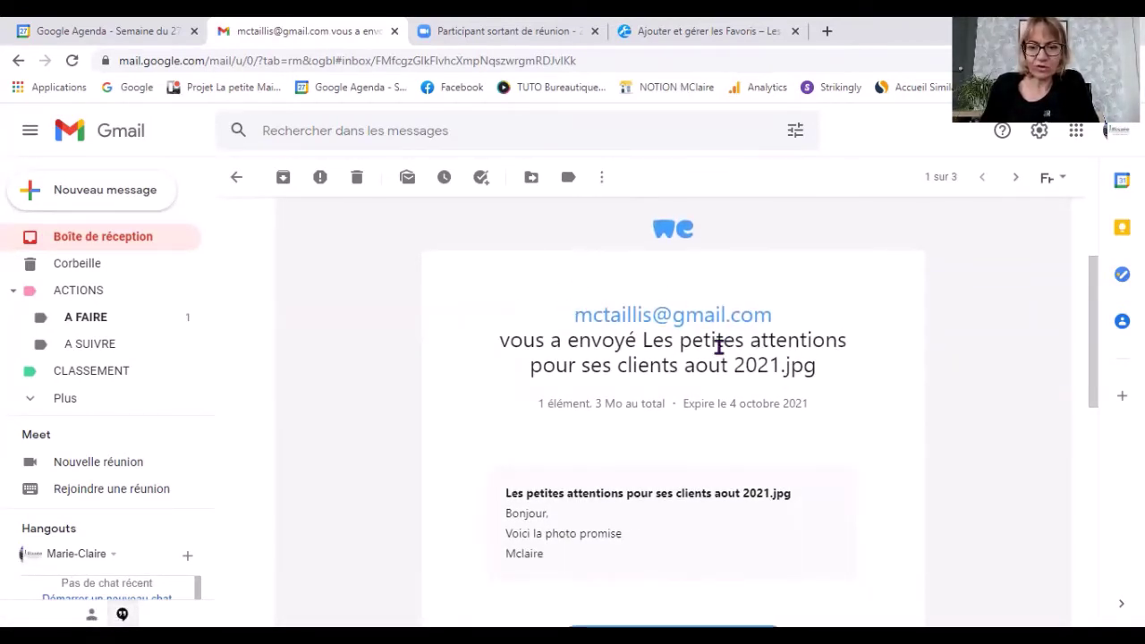
scroll(719, 347, down, 1)
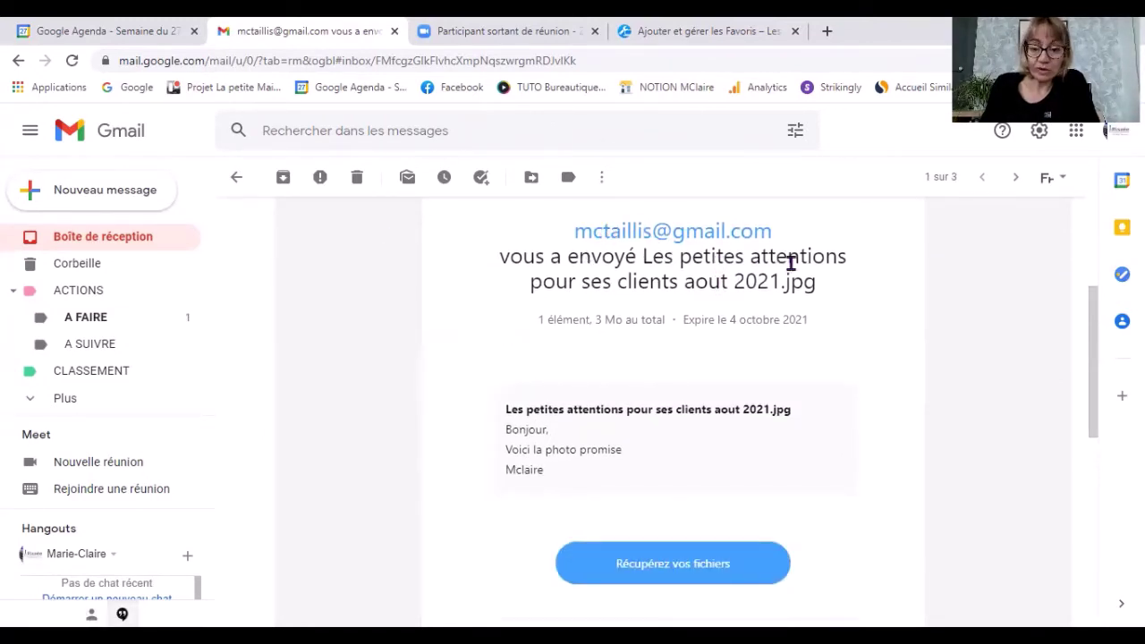
scroll(790, 263, down, 1)
scroll(793, 271, down, 1)
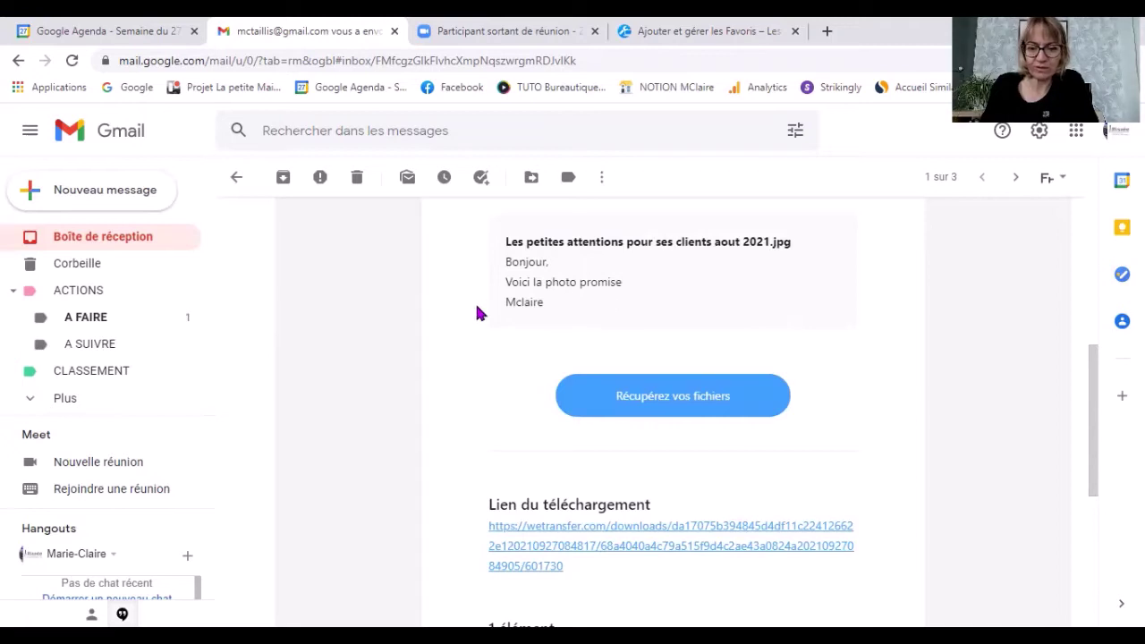
scroll(533, 458, down, 1)
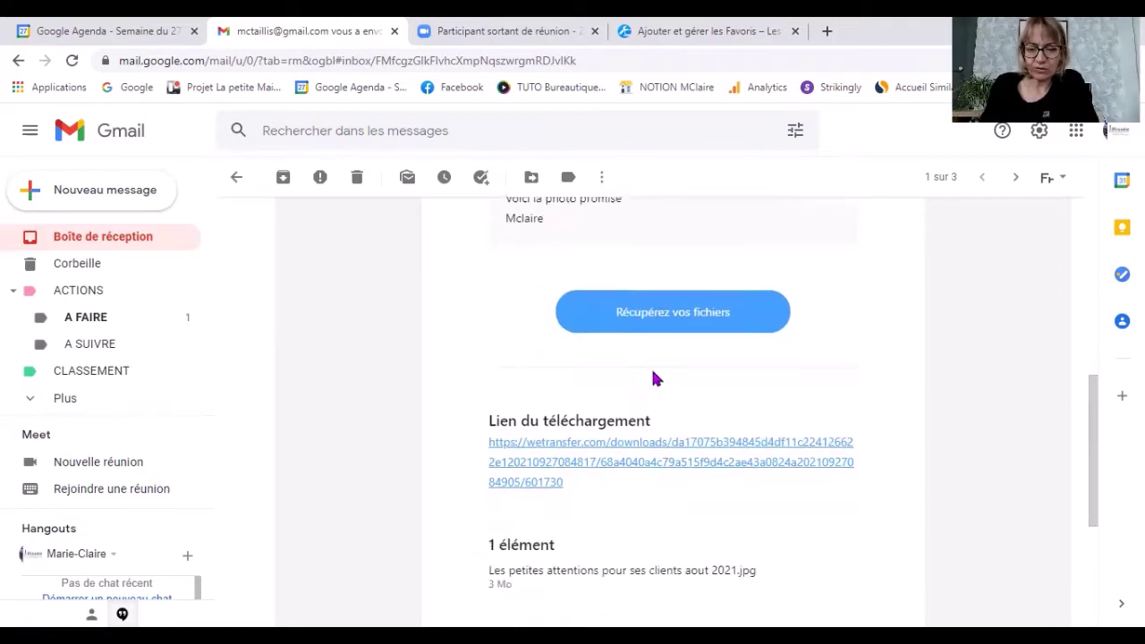
Download 'Les petites attentions pour ses clients aout 2021.jpg' from WeTransfer and close its tab
click(680, 328)
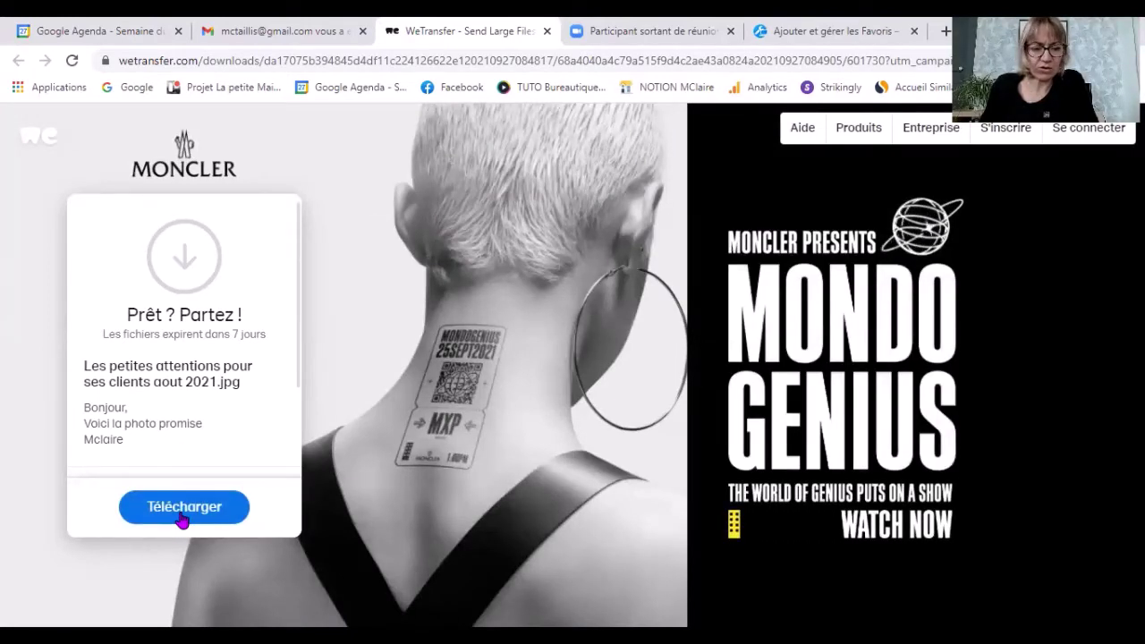
click(182, 516)
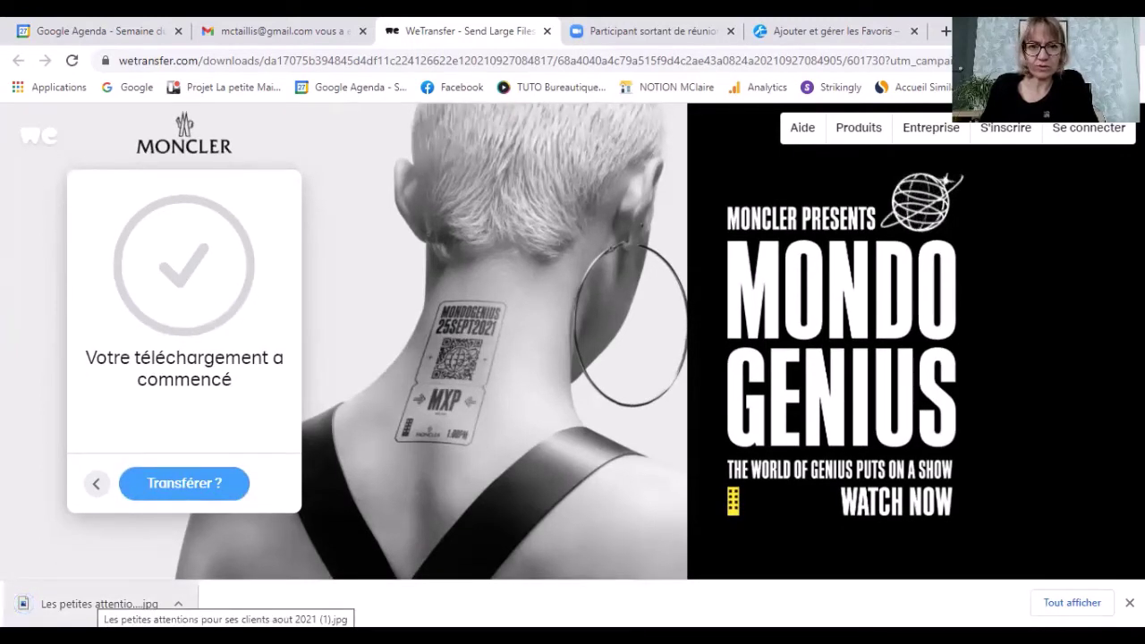
click(548, 32)
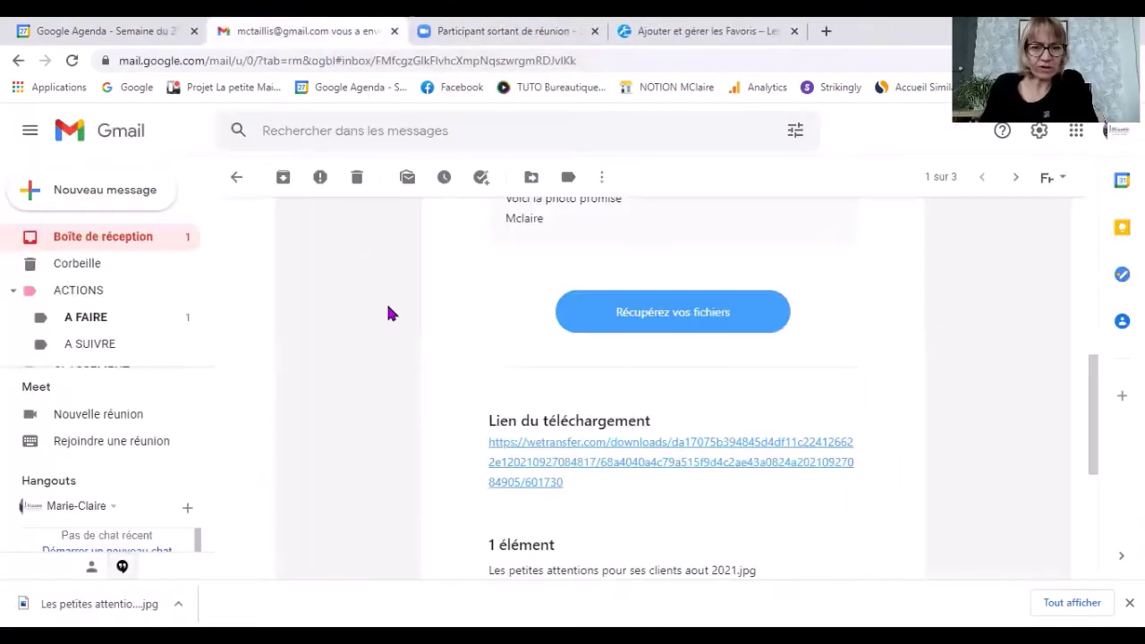
Select both WeTransfer notification e-mails in the inbox and delete them together
click(145, 239)
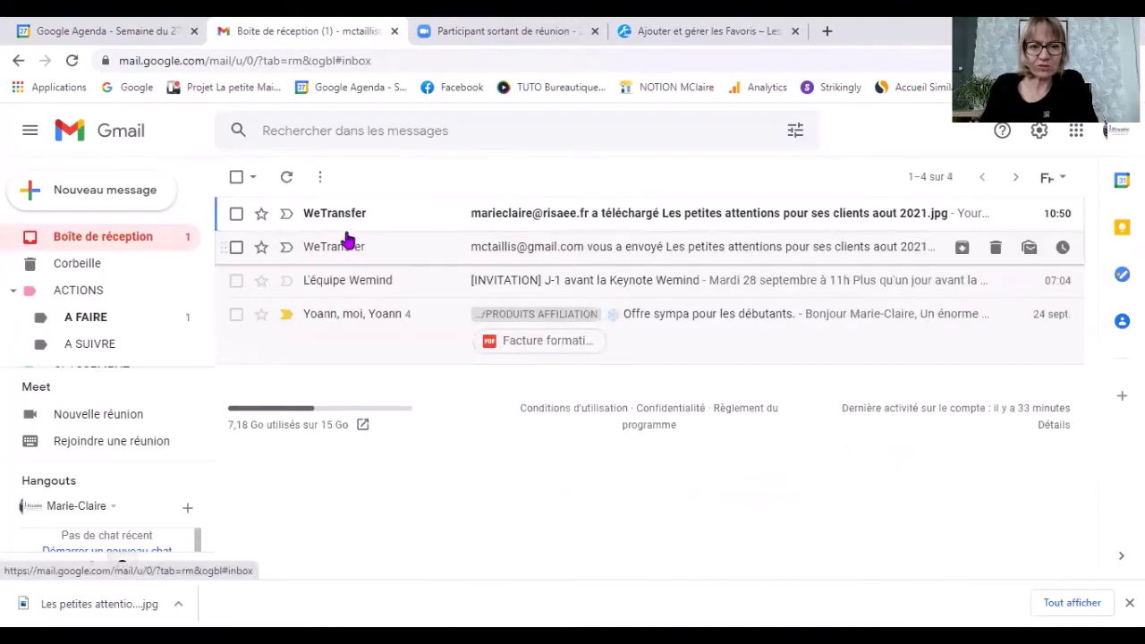
click(237, 213)
click(236, 247)
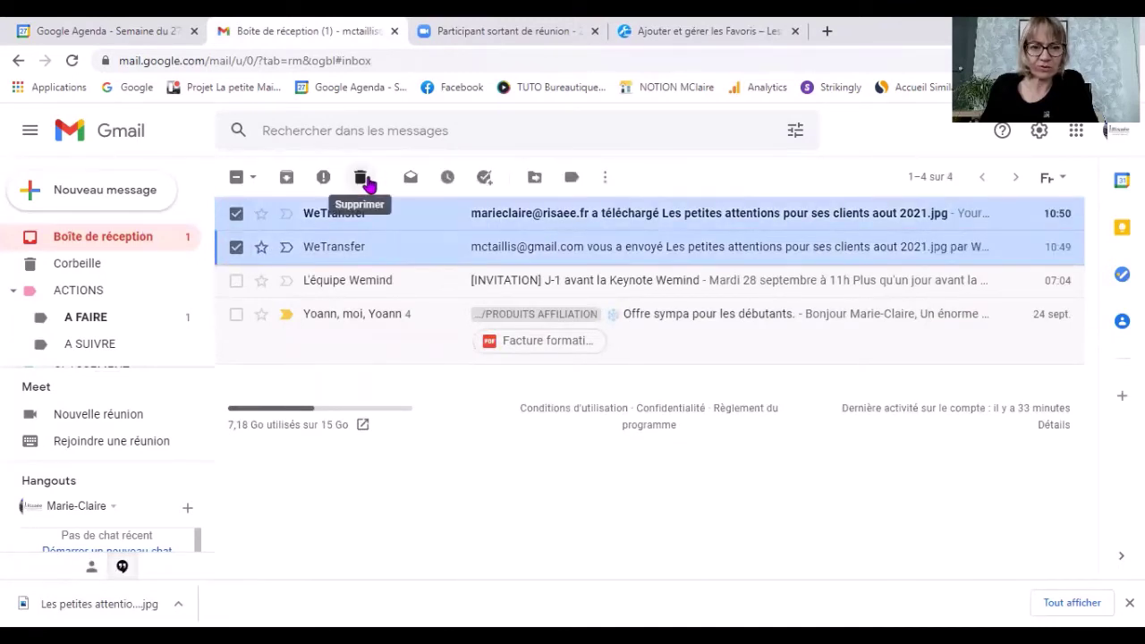
click(362, 178)
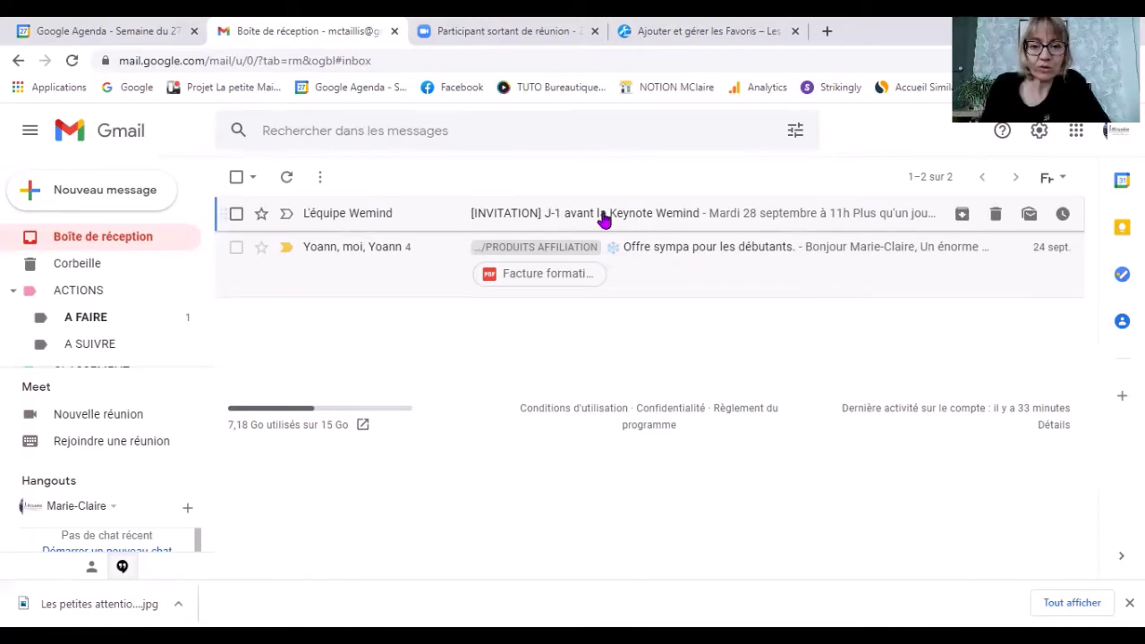
Open the Wemind Keynote invitation, scroll to its footer and zoom in on the unsubscribe link
click(604, 219)
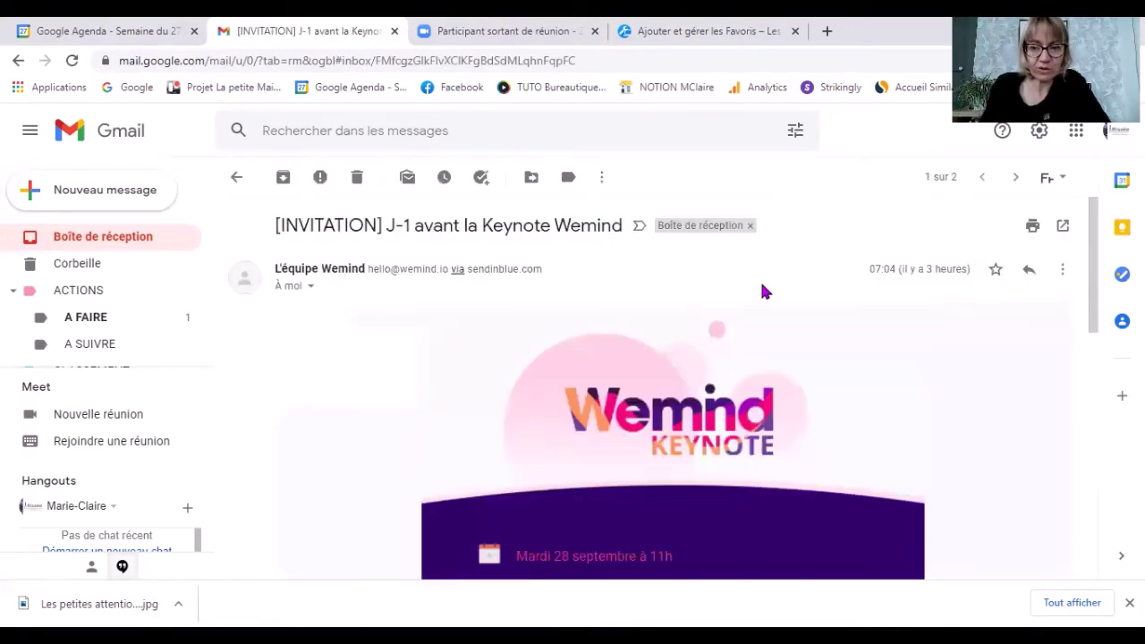
scroll(762, 288, down, 3)
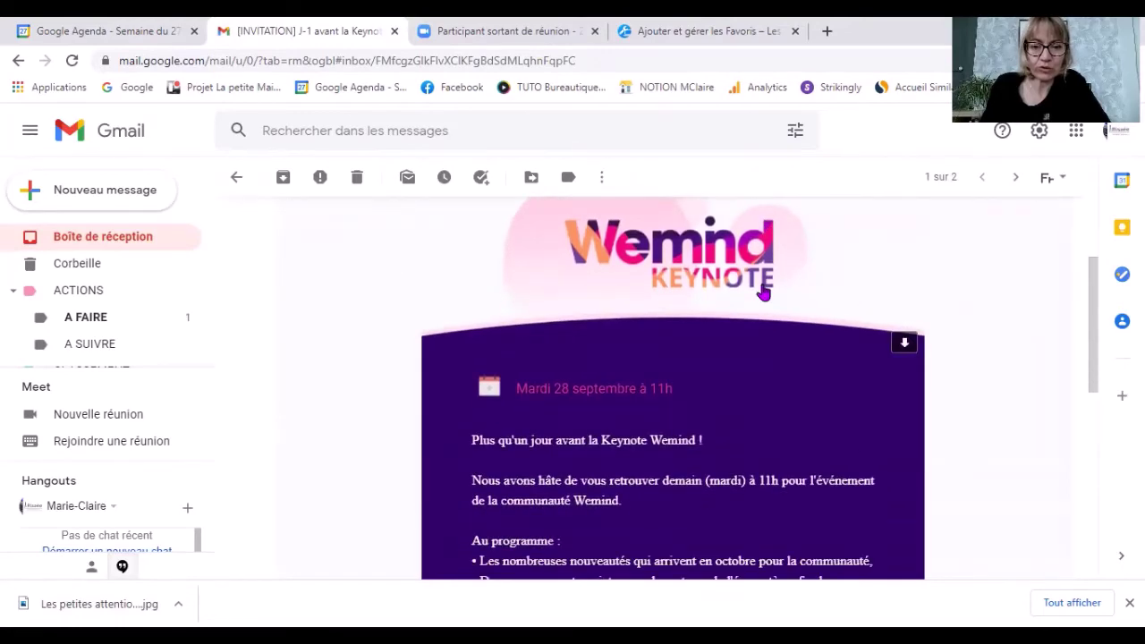
scroll(763, 292, down, 3)
scroll(763, 293, down, 3)
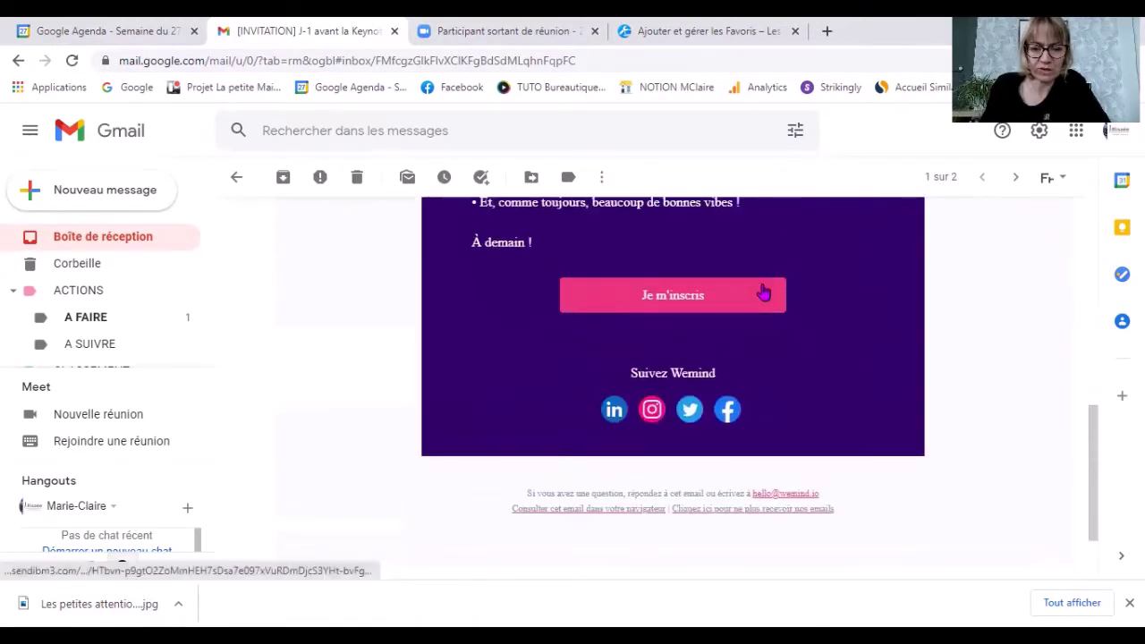
scroll(892, 492, down, 2)
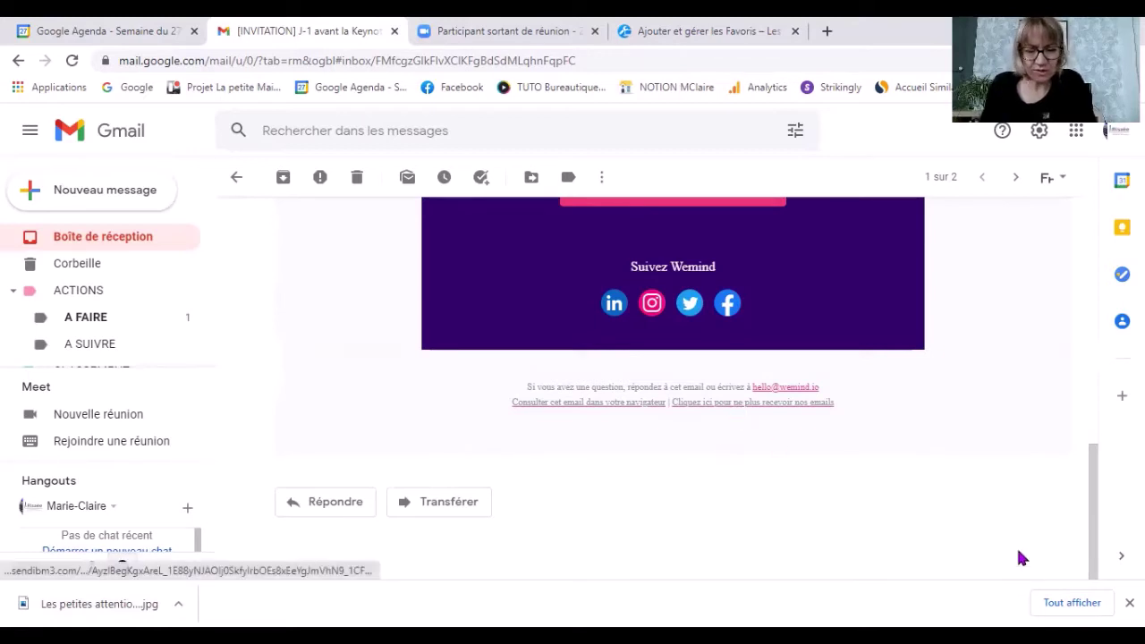
key(ctrl+plus)
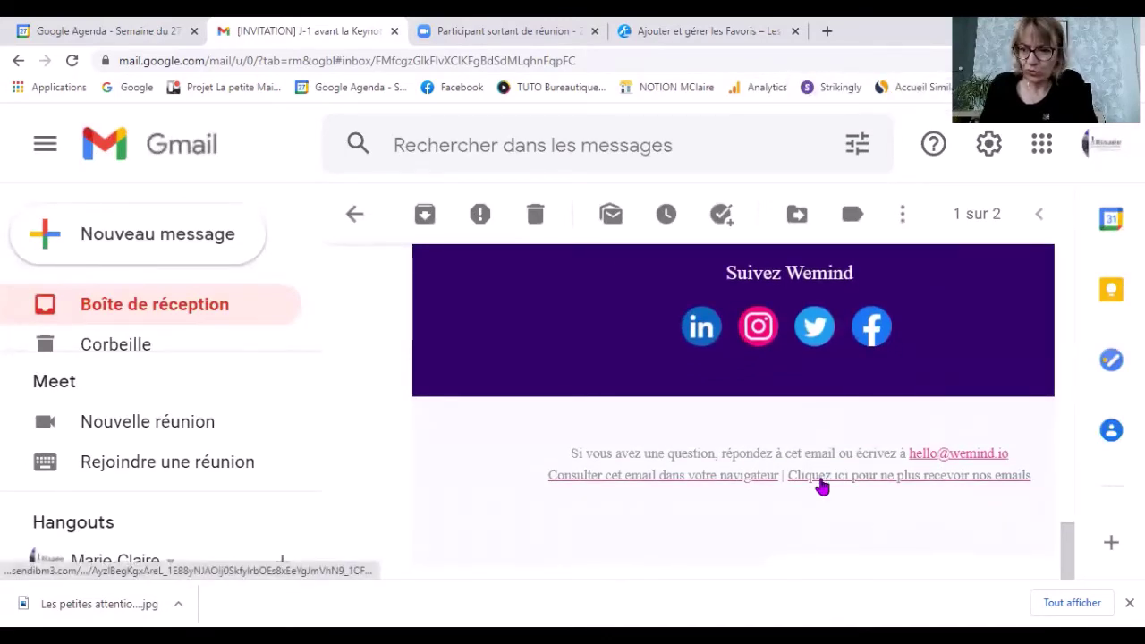
key(ctrl+plus)
key(ctrl+minus)
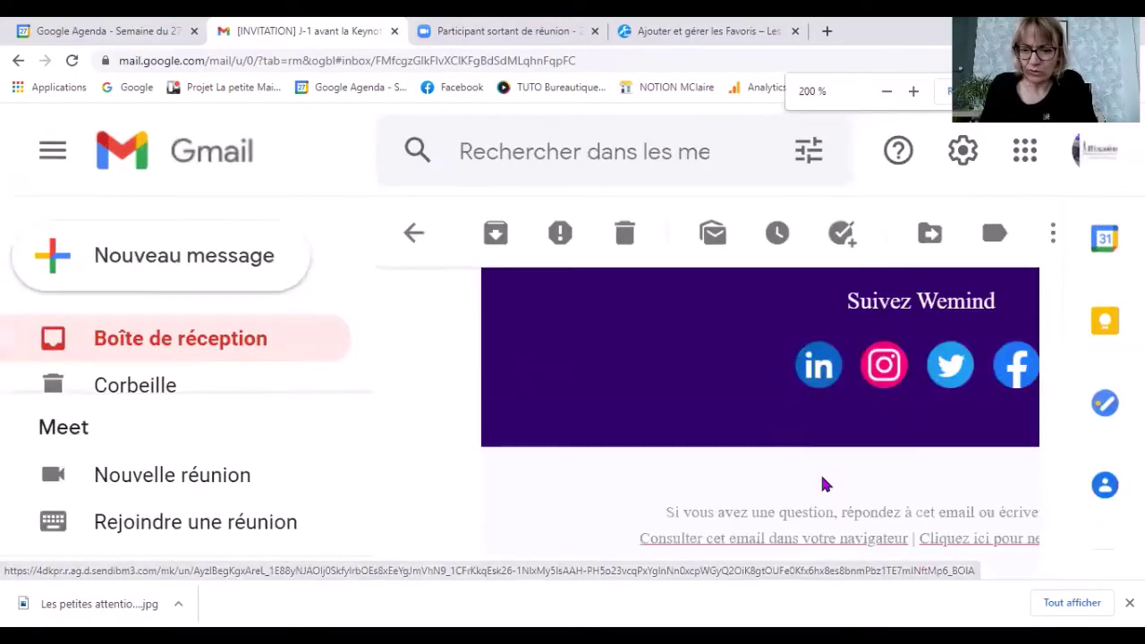
key(ctrl+minus)
key(ctrl+plus)
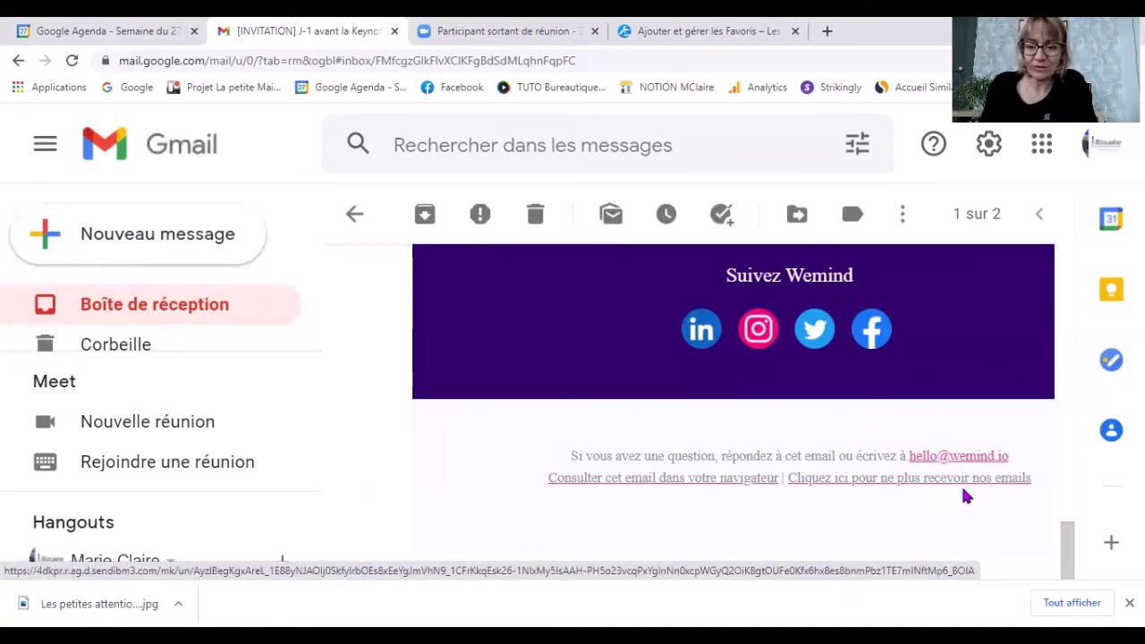
Unsubscribe from Wemind e-mails via DÉSINSCRIPTION on the Sendinblue page, then close that tab
click(902, 488)
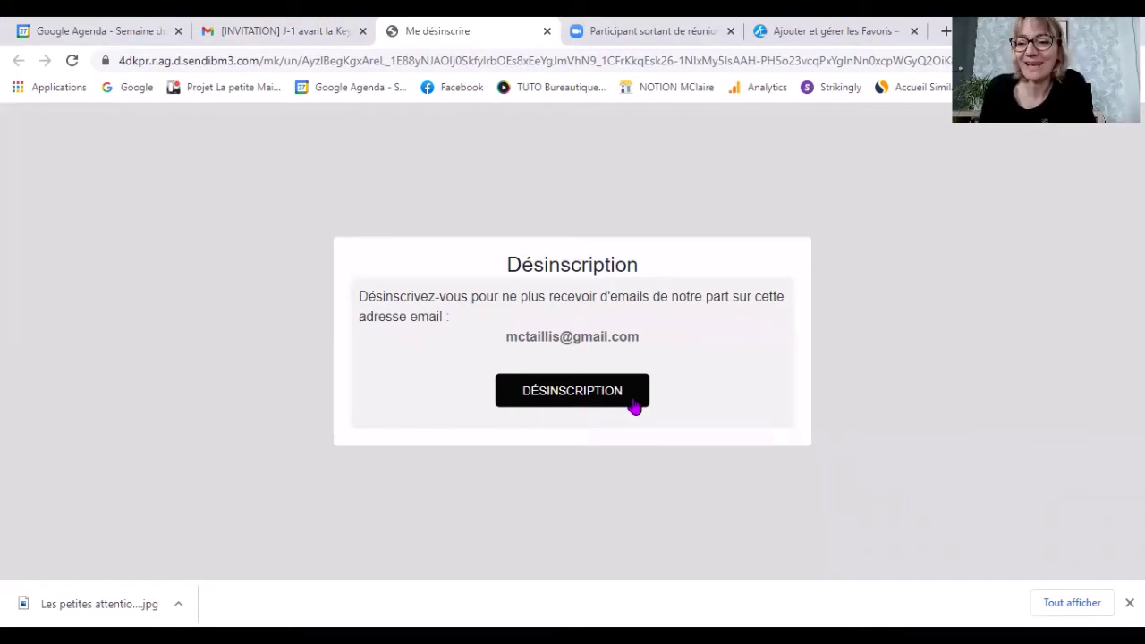
click(584, 403)
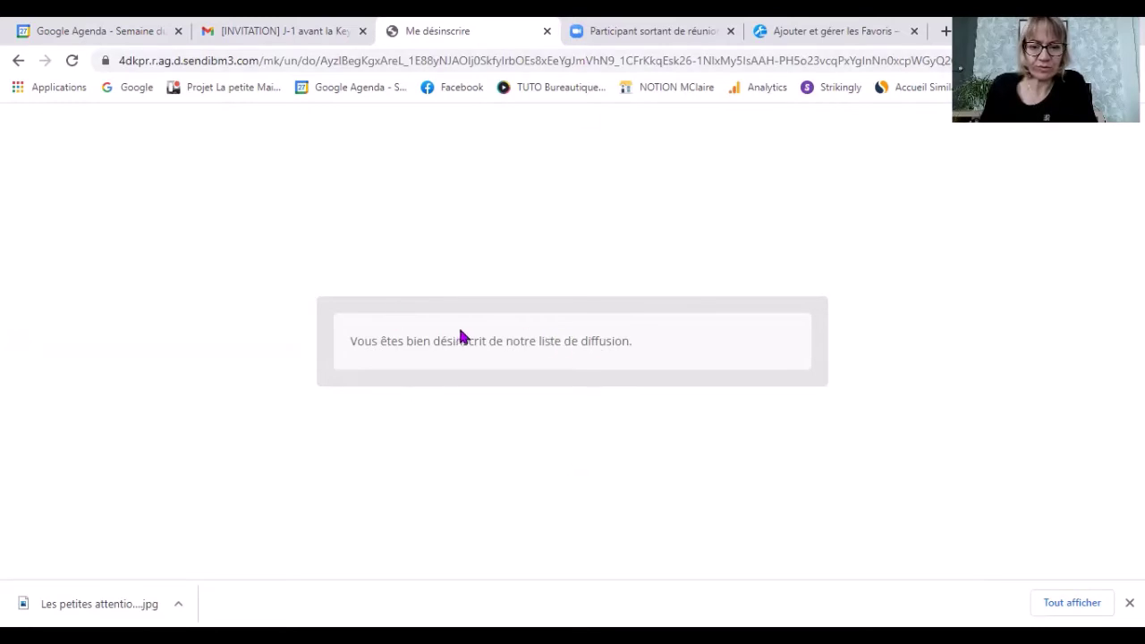
click(546, 32)
Trash the Wemind e-mail, restore normal zoom, and drag the affiliation thread onto ACTIONS/A FAIRE
click(534, 213)
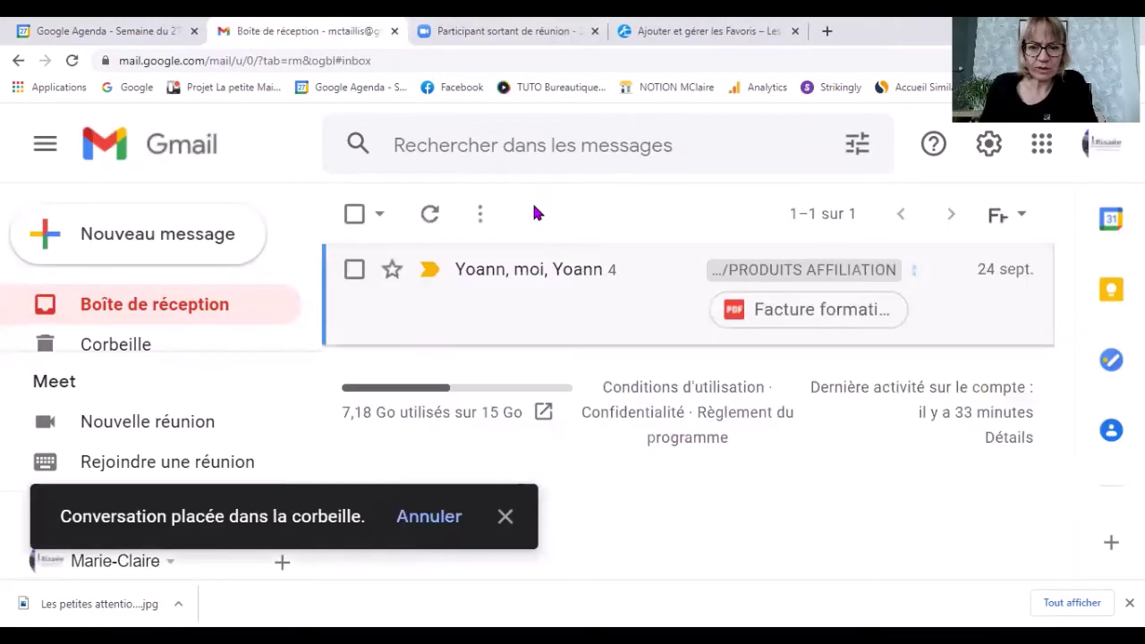
key(ctrl+minus)
key(ctrl+minus)
key(ctrl+minus)
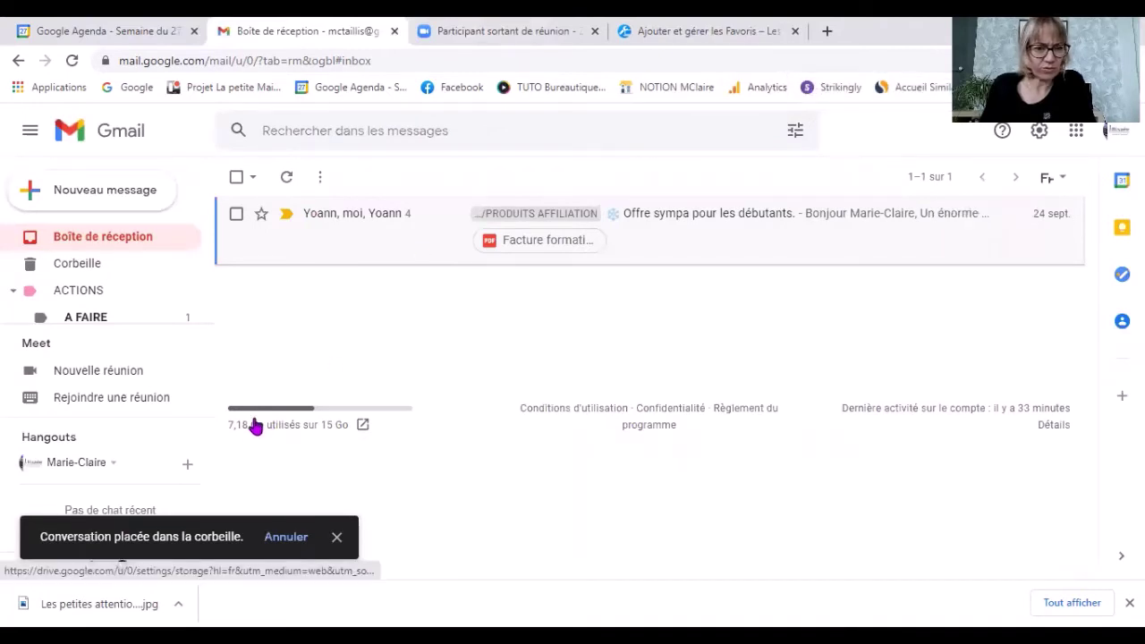
scroll(117, 294, down, 2)
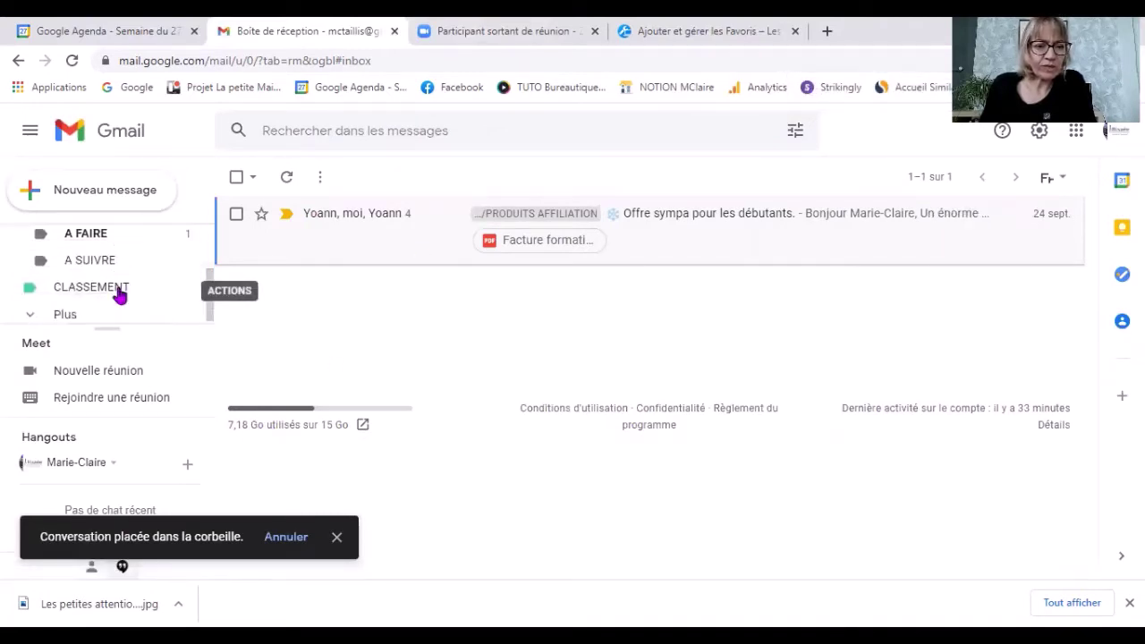
scroll(117, 295, up, 3)
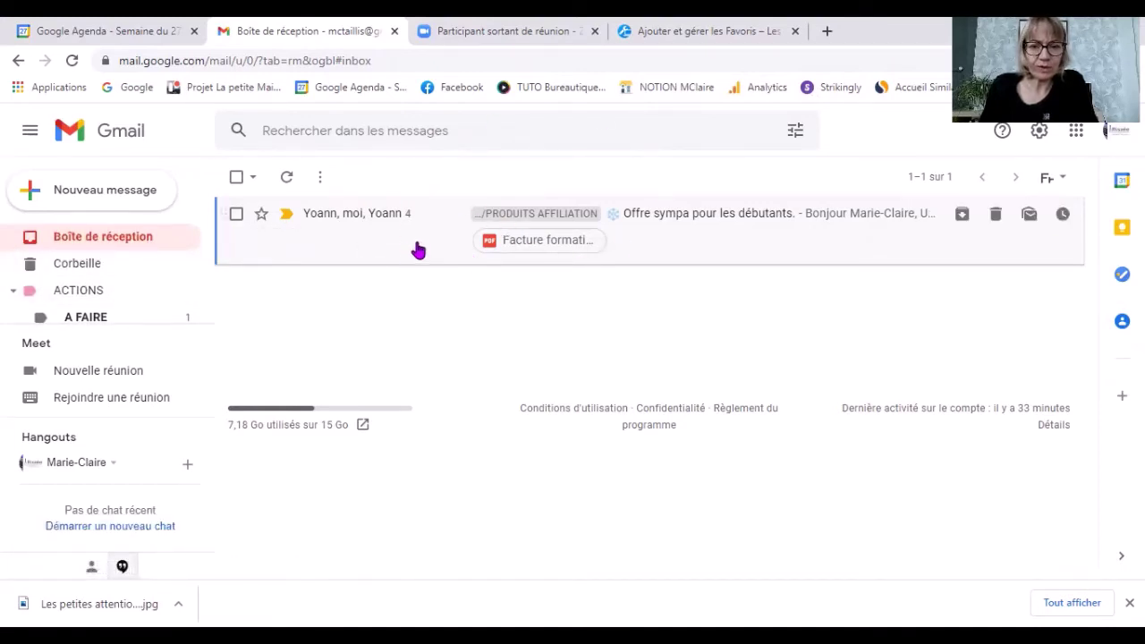
scroll(187, 276, down, 1)
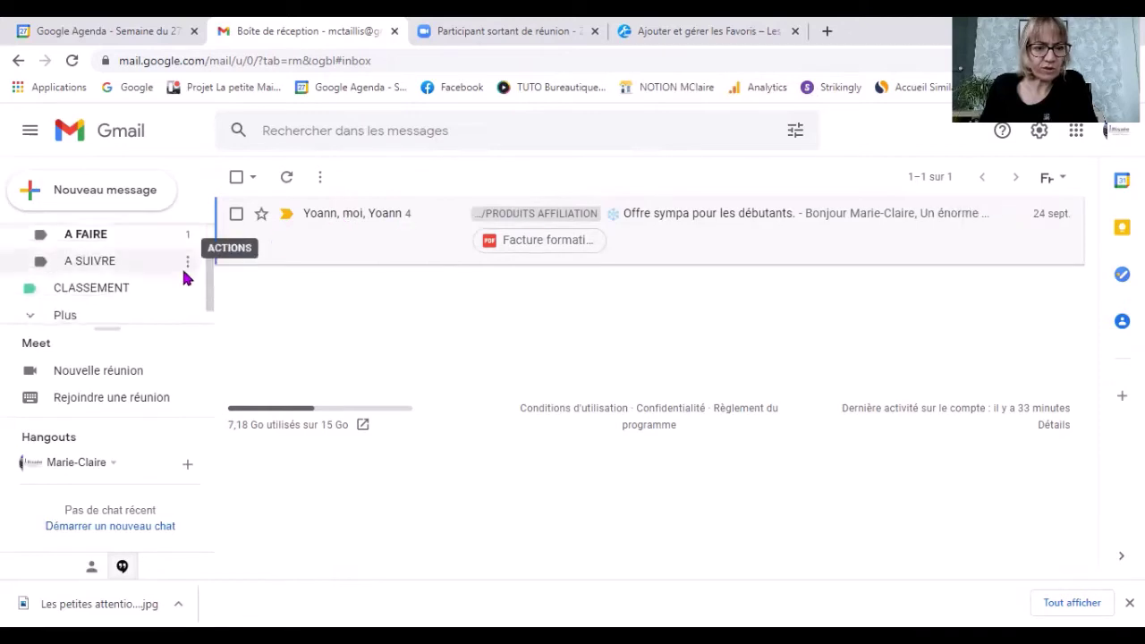
drag(360, 220, 107, 323)
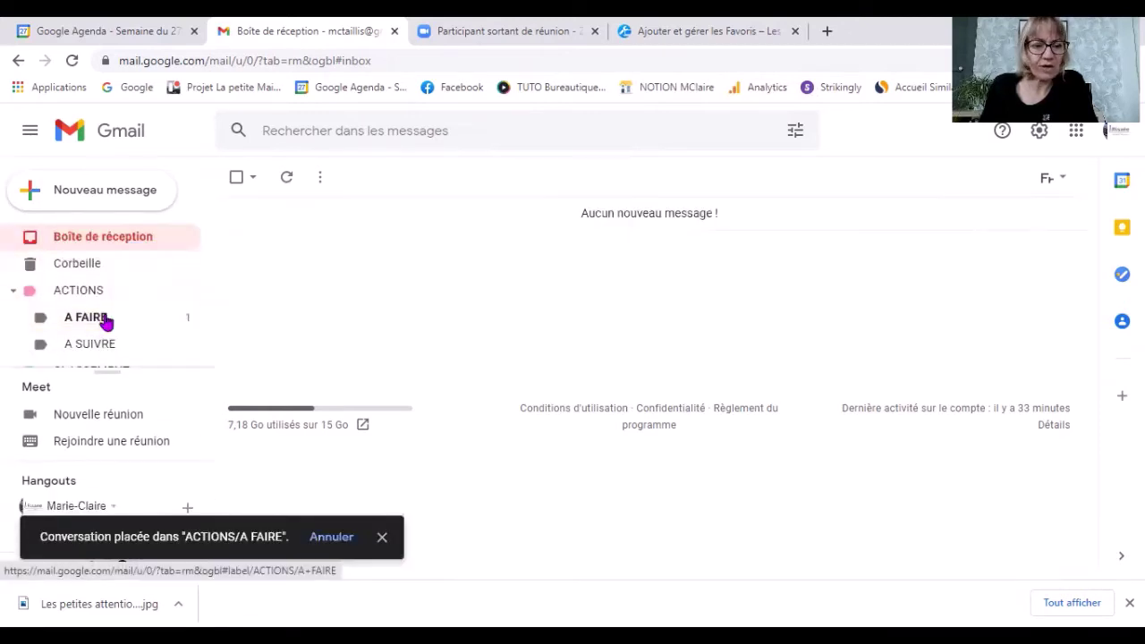
Glance at the Google Agenda calendar, then come back to the Gmail inbox
click(115, 29)
scroll(313, 434, down, 3)
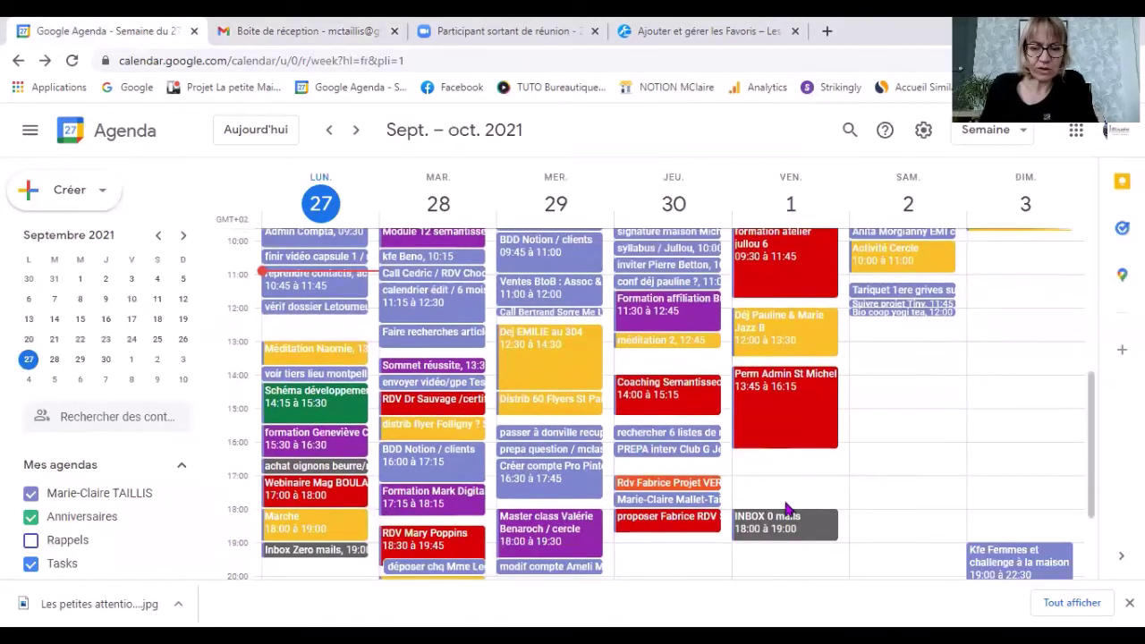
click(285, 35)
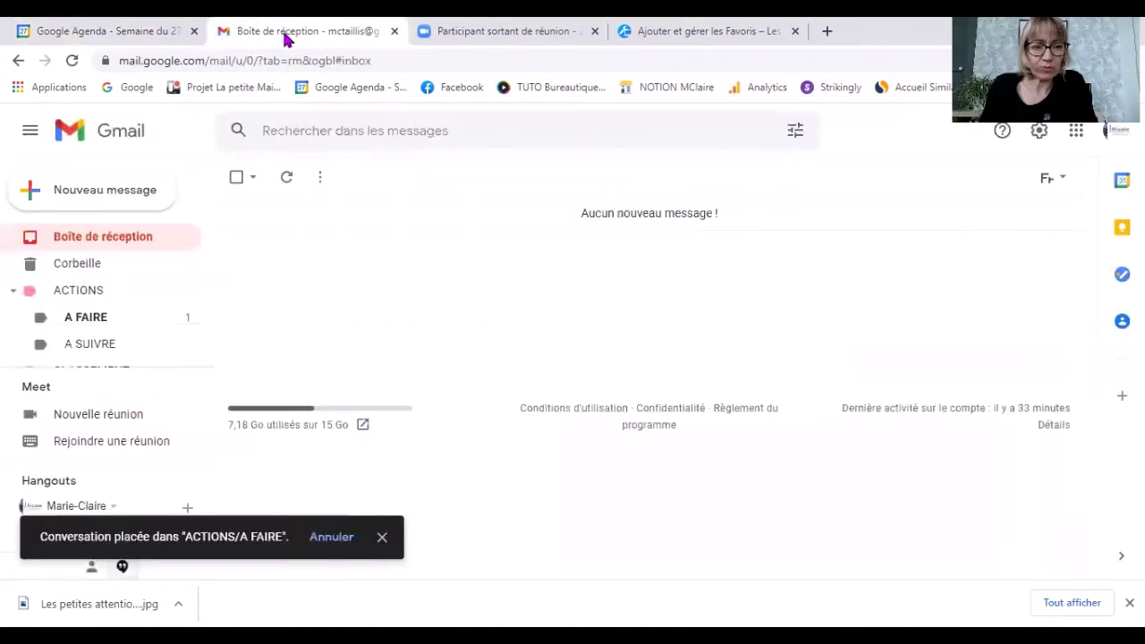
Compare the A SUIVRE and A FAIRE label lists, then return to the inbox
click(113, 346)
click(118, 322)
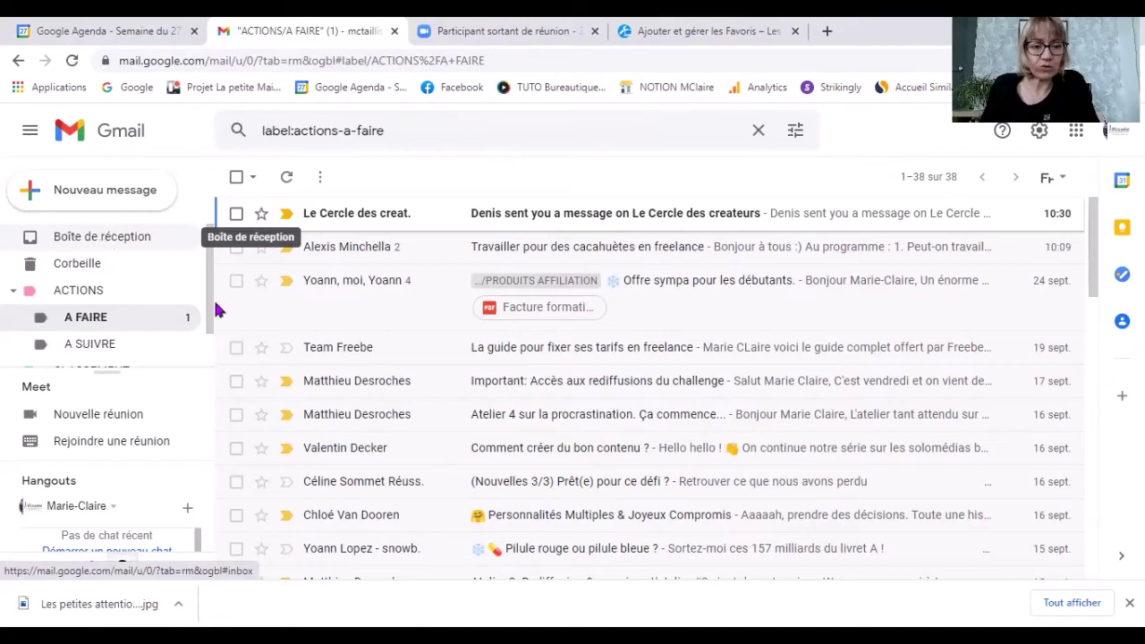
click(92, 340)
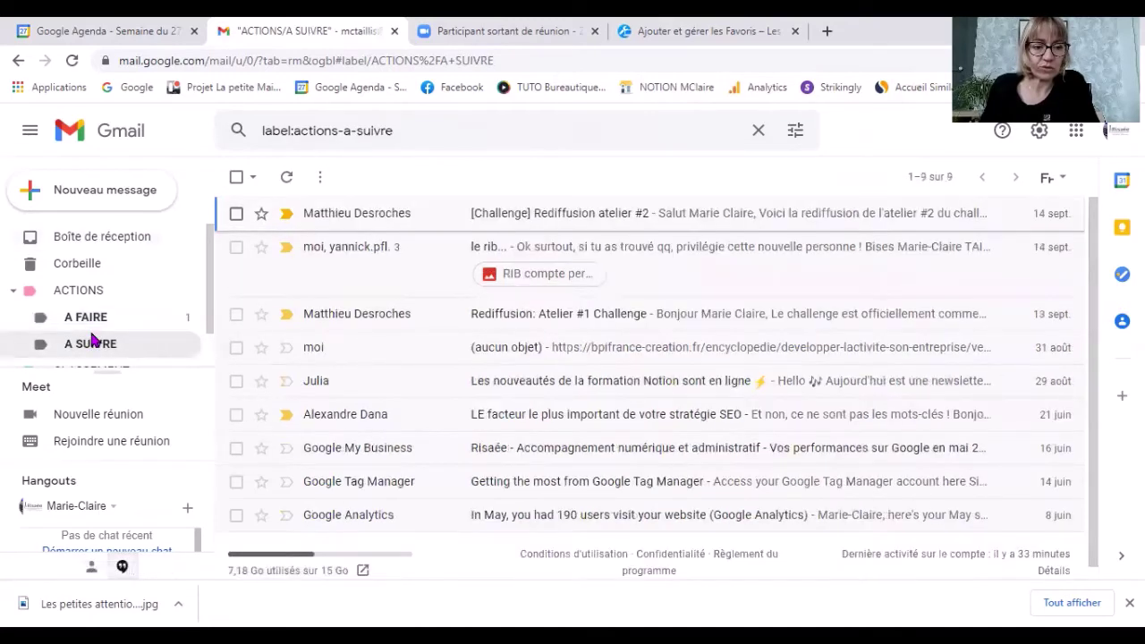
click(84, 321)
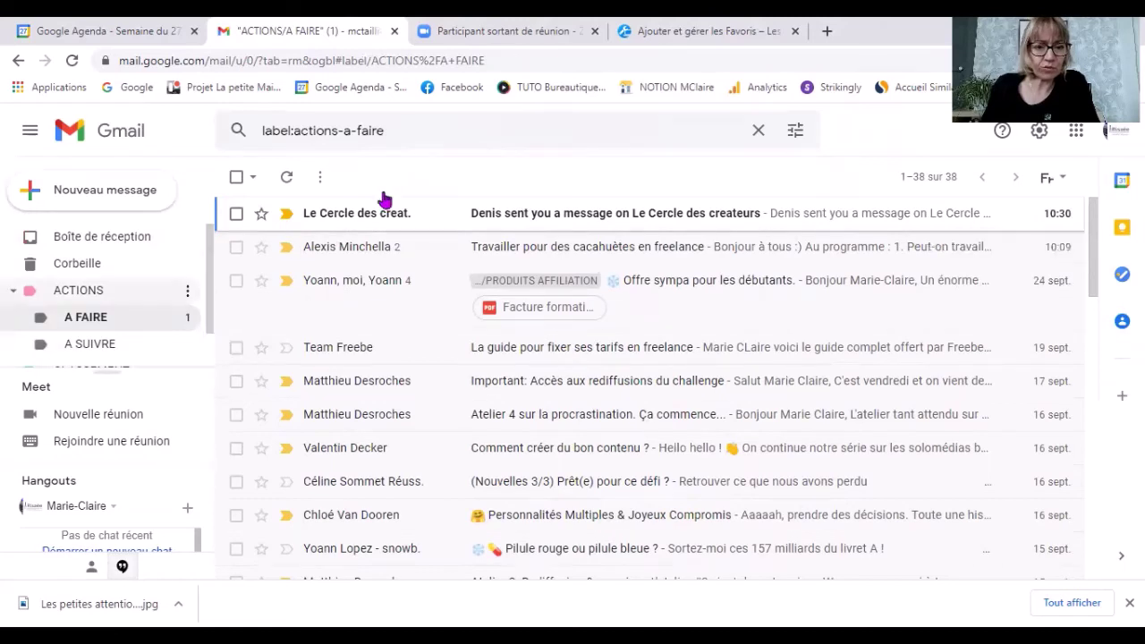
click(107, 236)
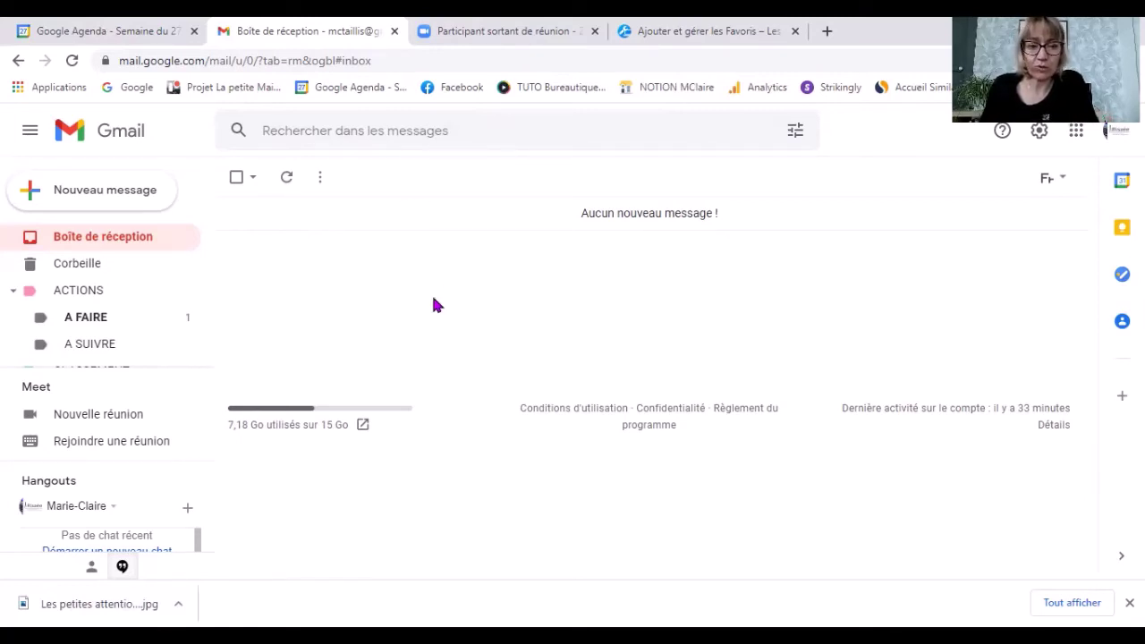
Scroll through the 38 messages under A FAIRE and return to the empty inbox
click(115, 345)
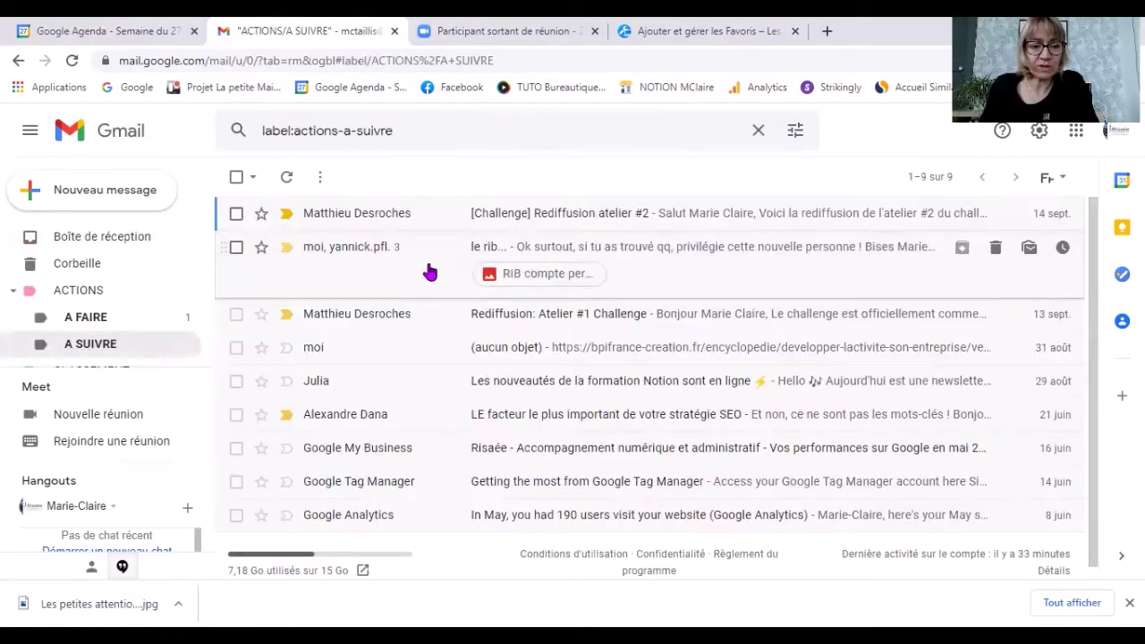
click(120, 319)
scroll(578, 308, down, 1)
scroll(577, 309, down, 10)
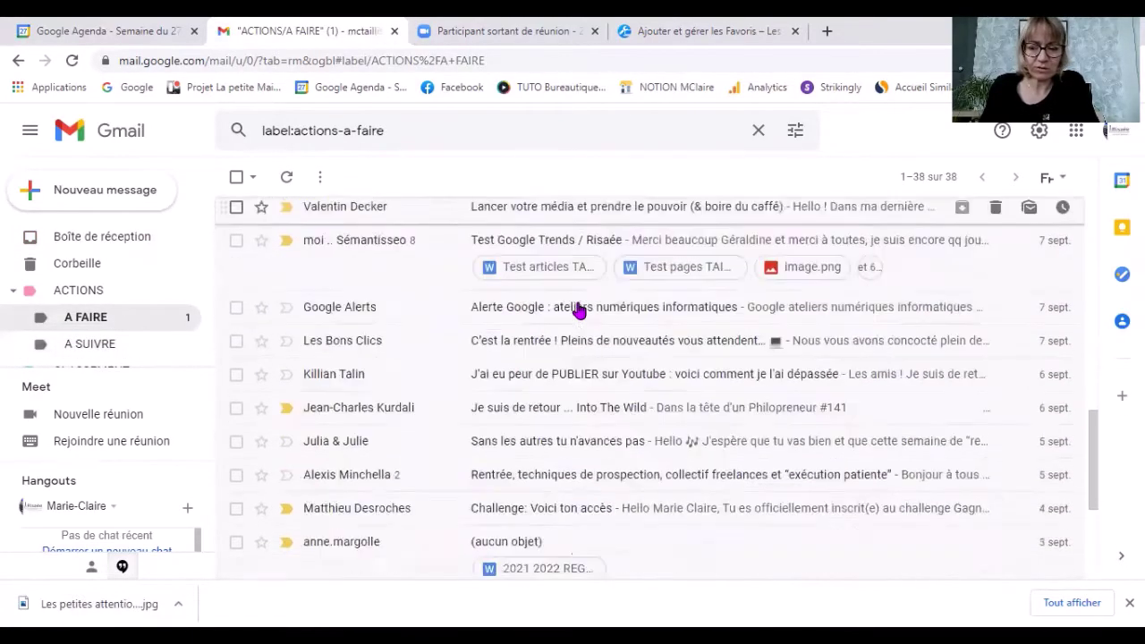
scroll(577, 309, up, 1)
scroll(557, 492, down, 1)
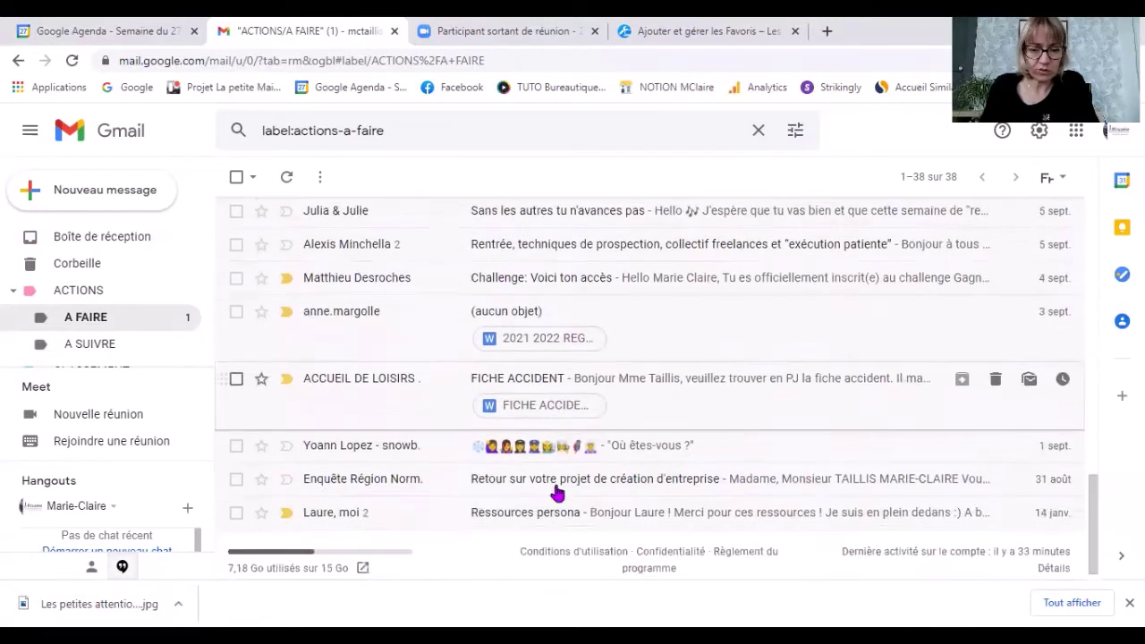
scroll(463, 251, up, 5)
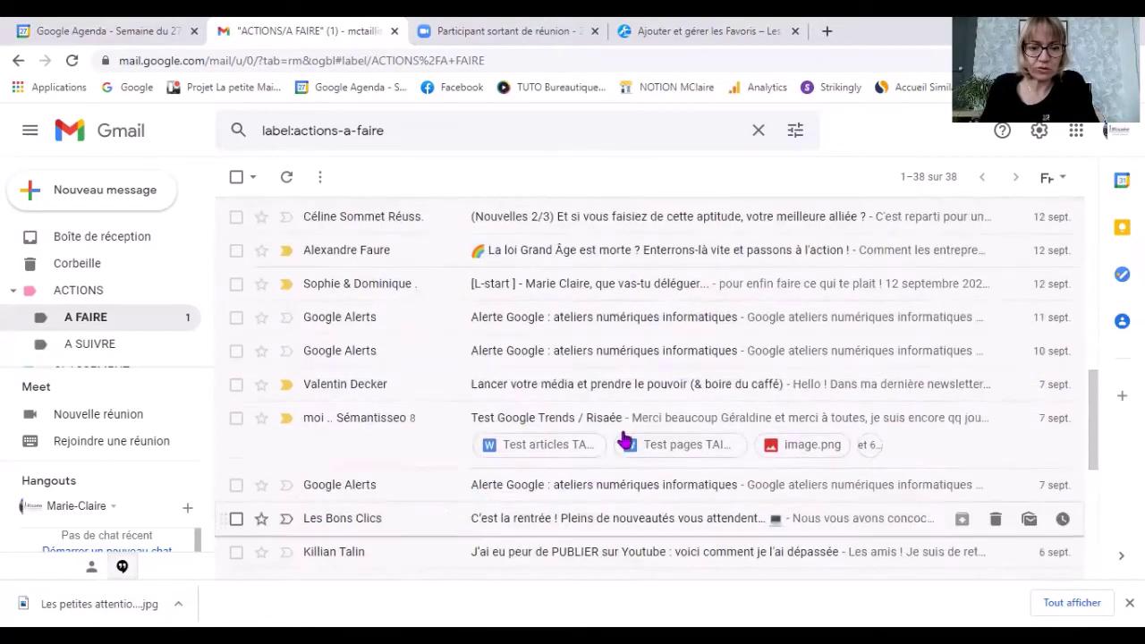
scroll(484, 441, up, 10)
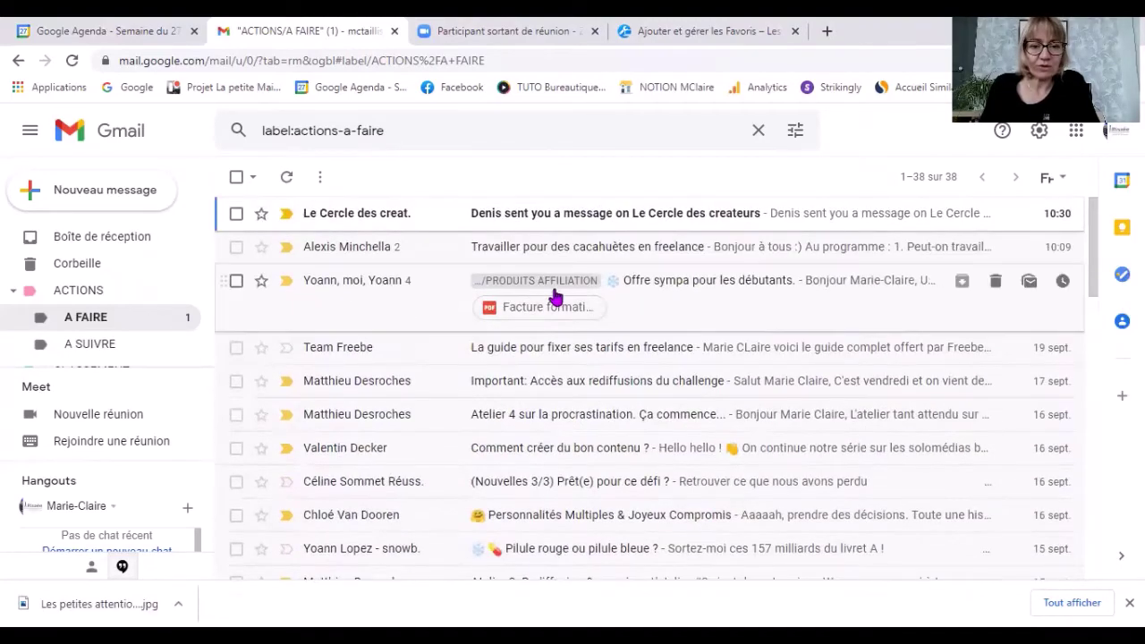
scroll(665, 325, down, 4)
scroll(663, 322, up, 5)
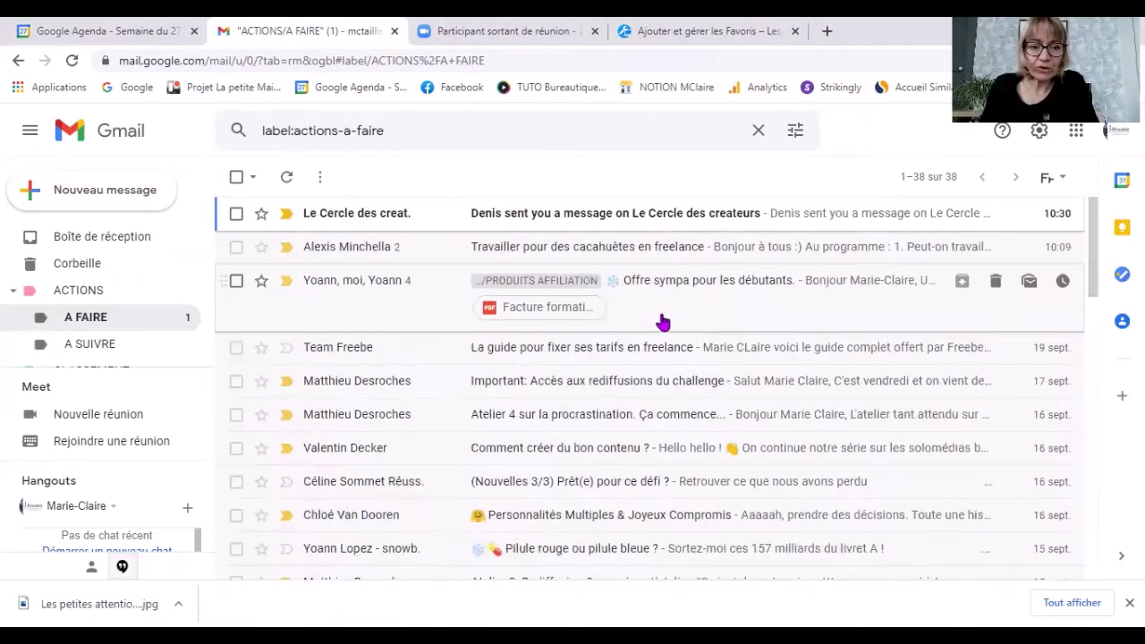
scroll(653, 274, down, 10)
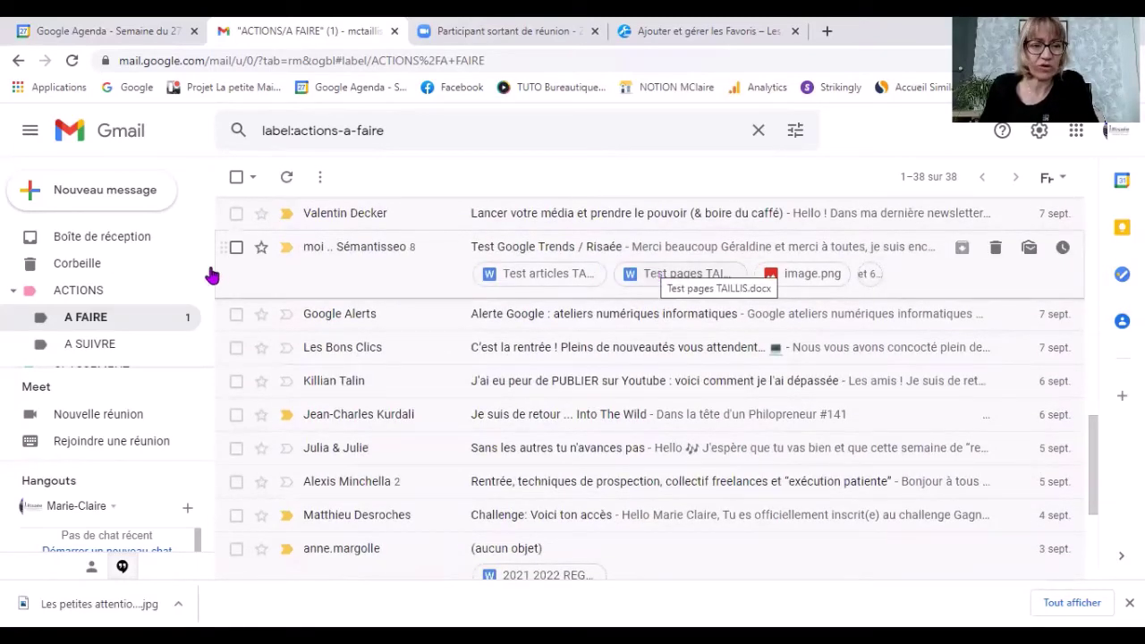
scroll(567, 383, up, 10)
click(114, 252)
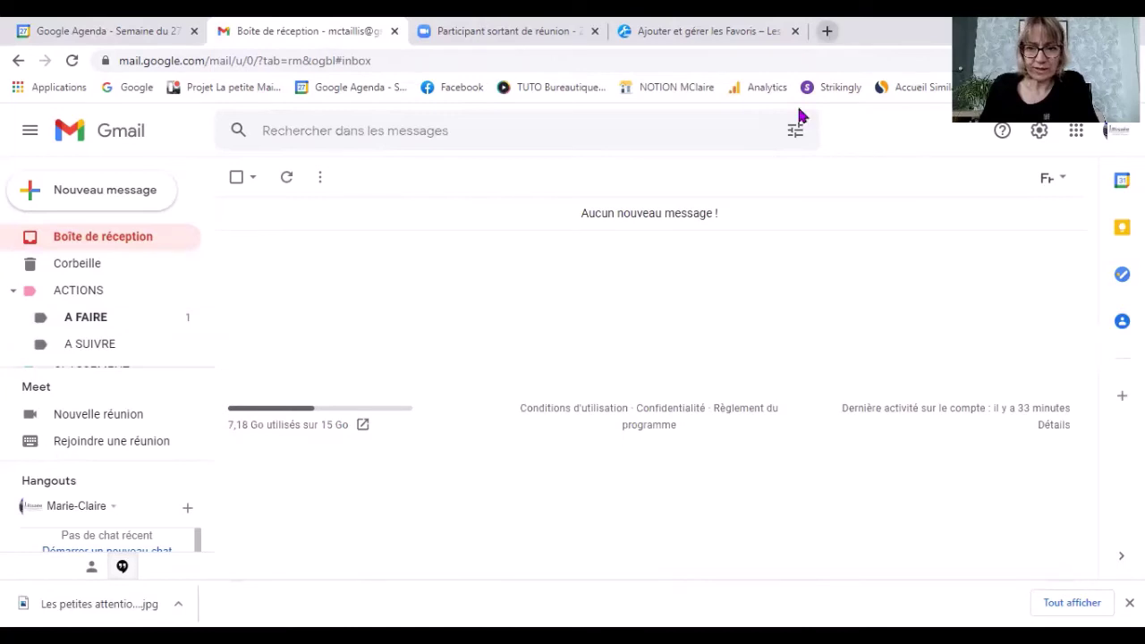
Search Google for 'risaee' in a new tab
click(830, 32)
click(465, 368)
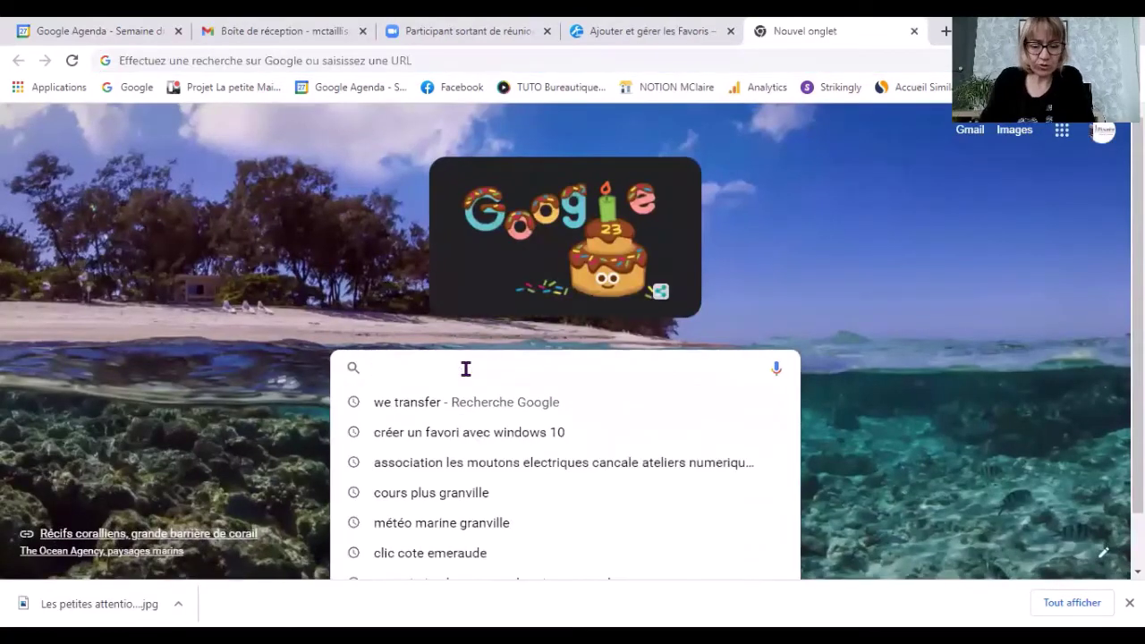
text(r)
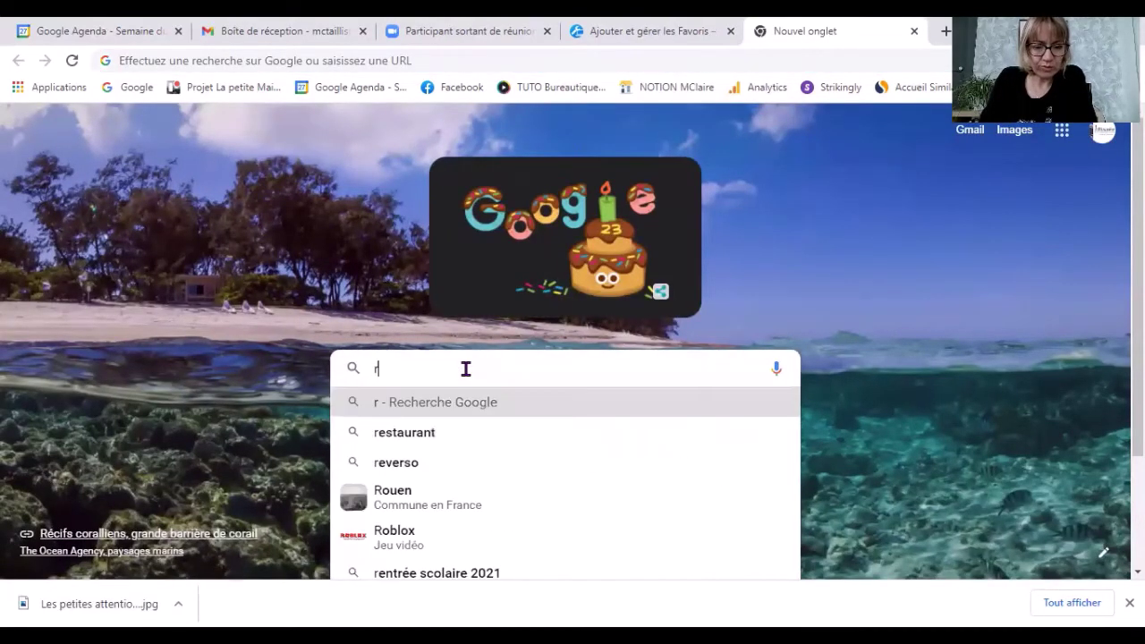
text(isaee)
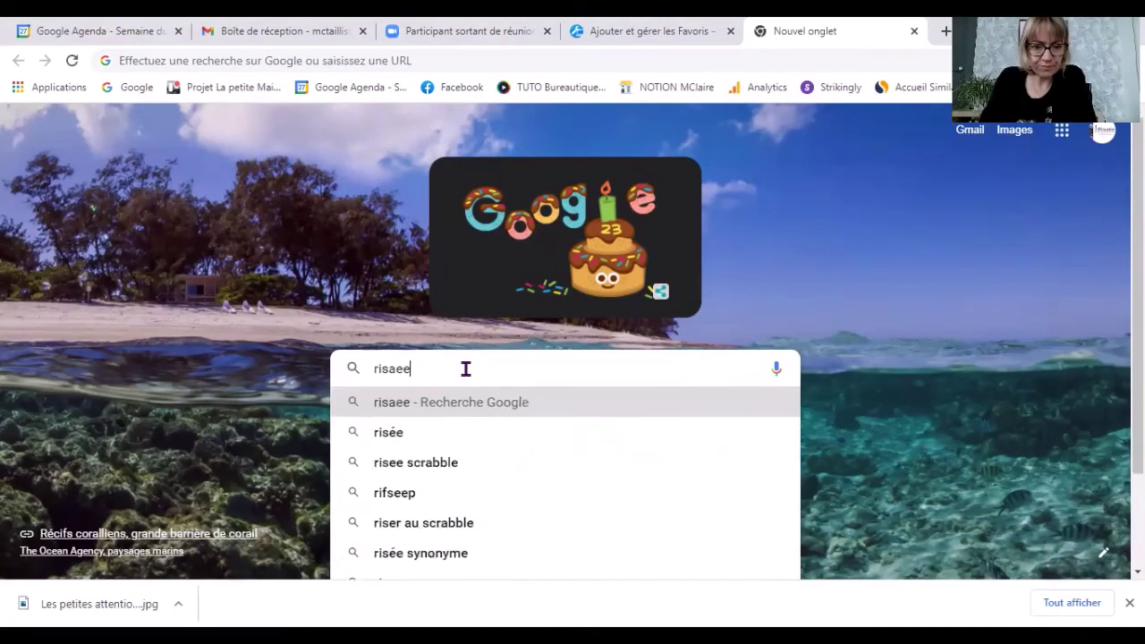
key(Return)
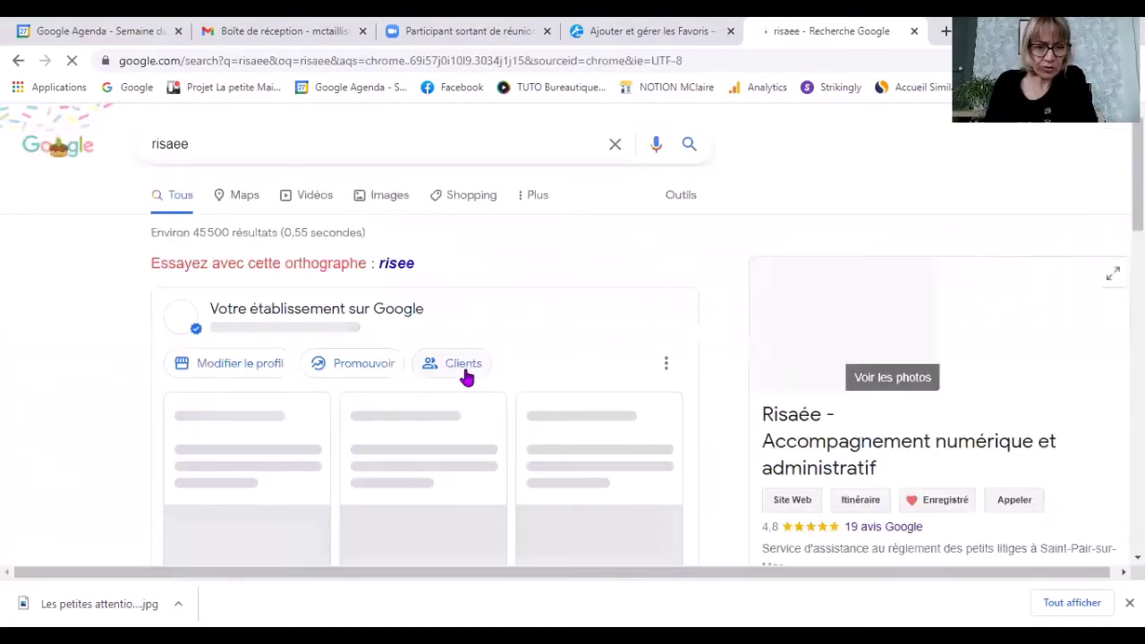
Dismiss the edit-profile dialog and open the risaee.fr website from the results
scroll(503, 337, down, 4)
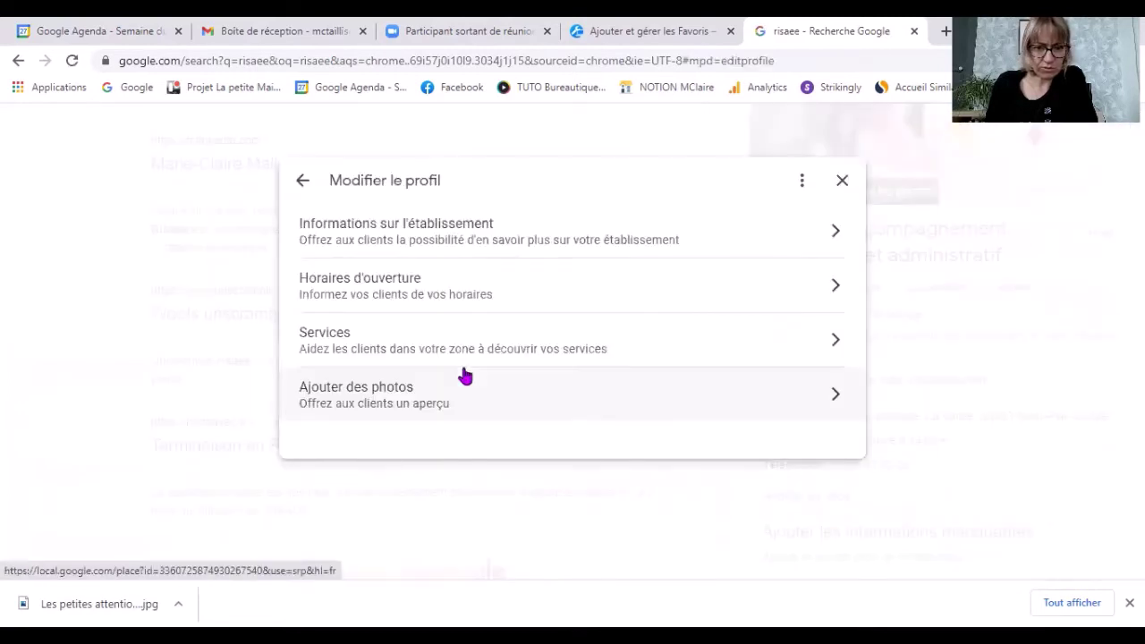
click(844, 180)
scroll(310, 214, up, 4)
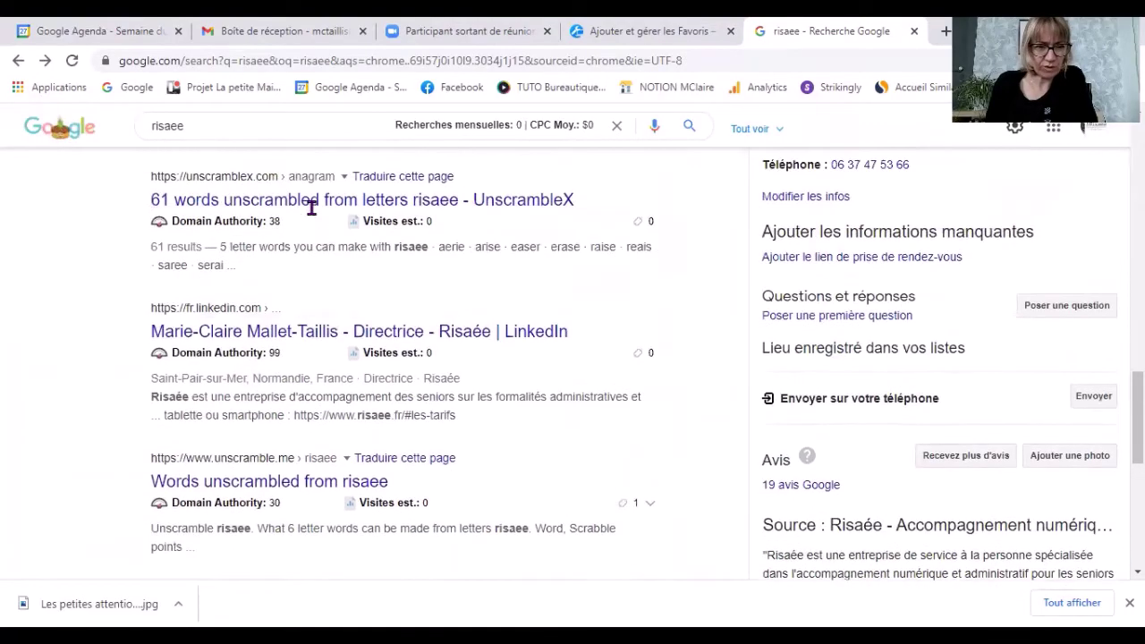
scroll(310, 217, up, 10)
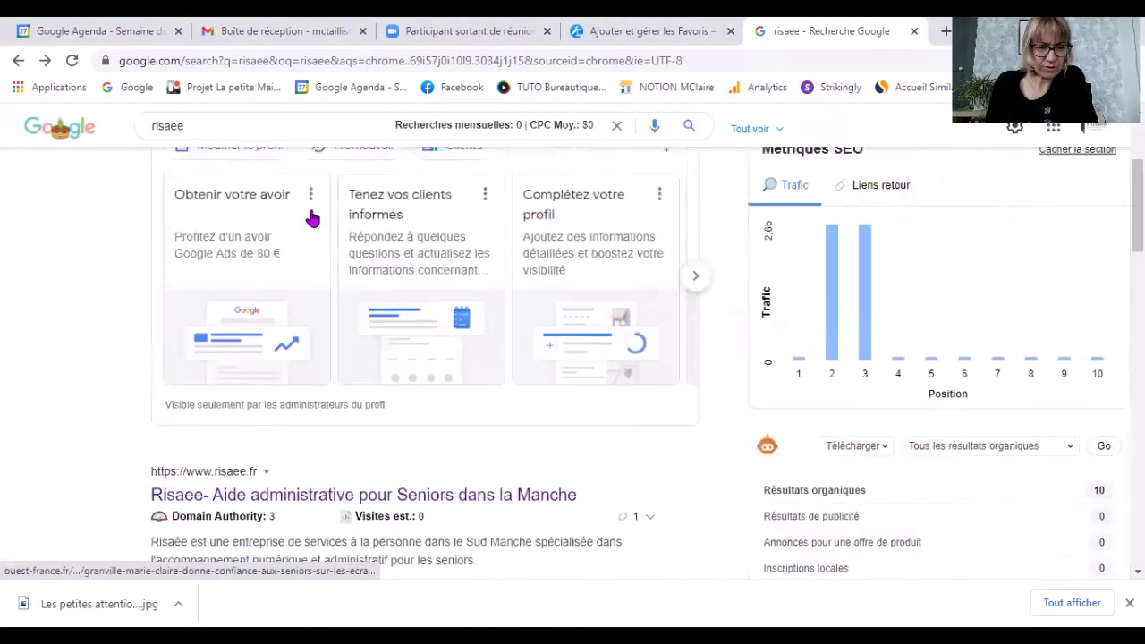
scroll(301, 256, down, 2)
mouse_move(236, 426)
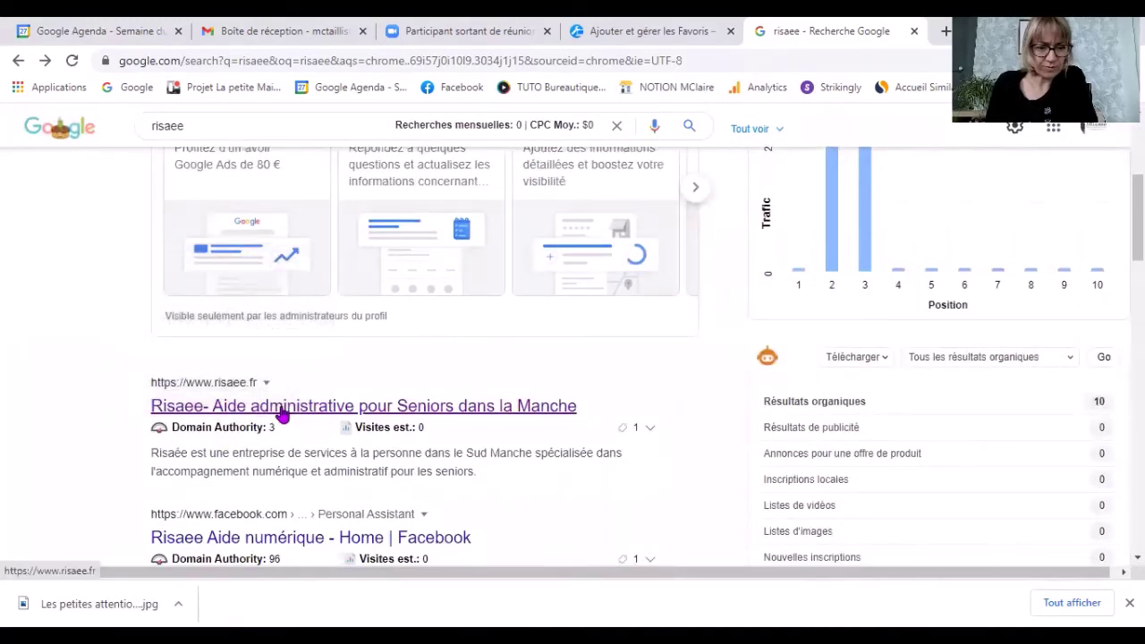
click(281, 410)
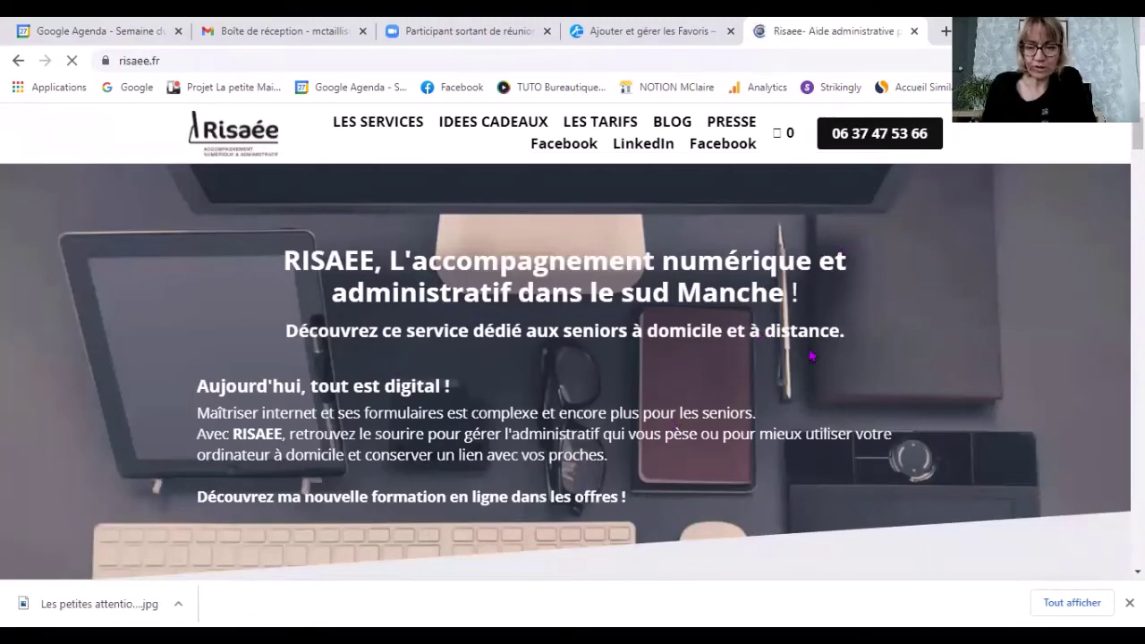
Go to the BLOG section, closing the newsletter popup and declining cookies with 'Non, merci'
scroll(787, 344, down, 10)
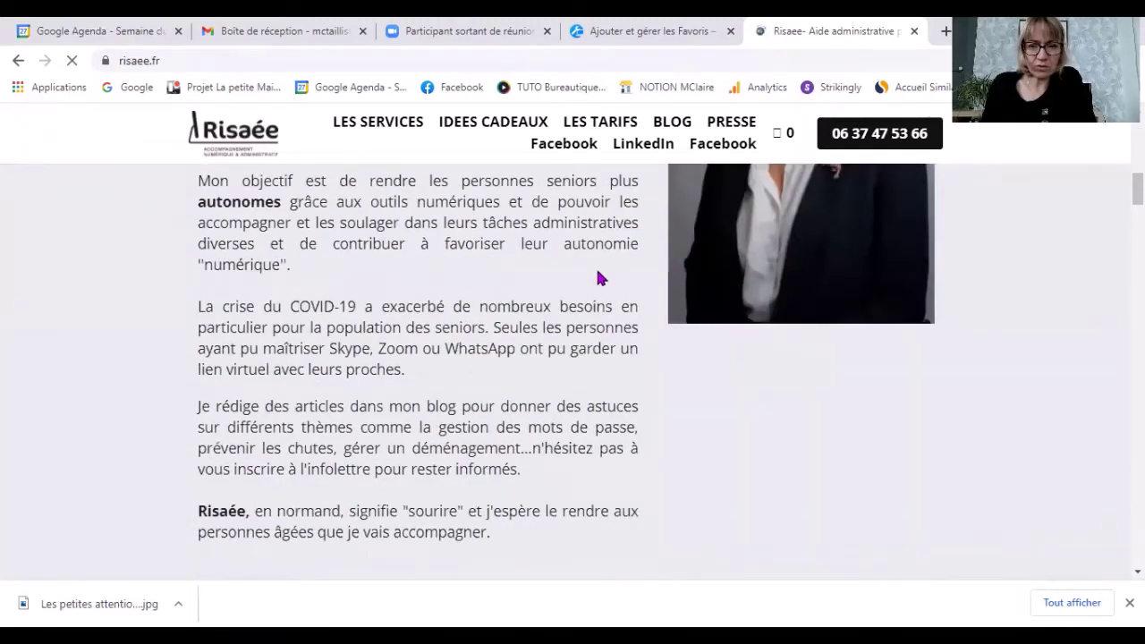
scroll(519, 376, down, 4)
scroll(589, 395, up, 15)
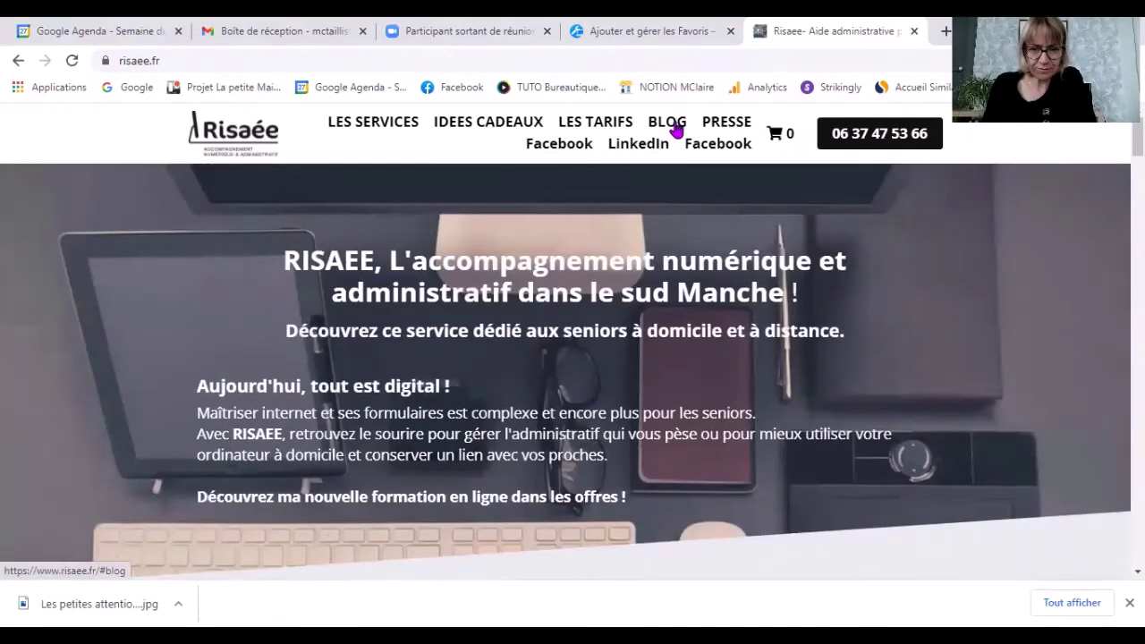
click(673, 127)
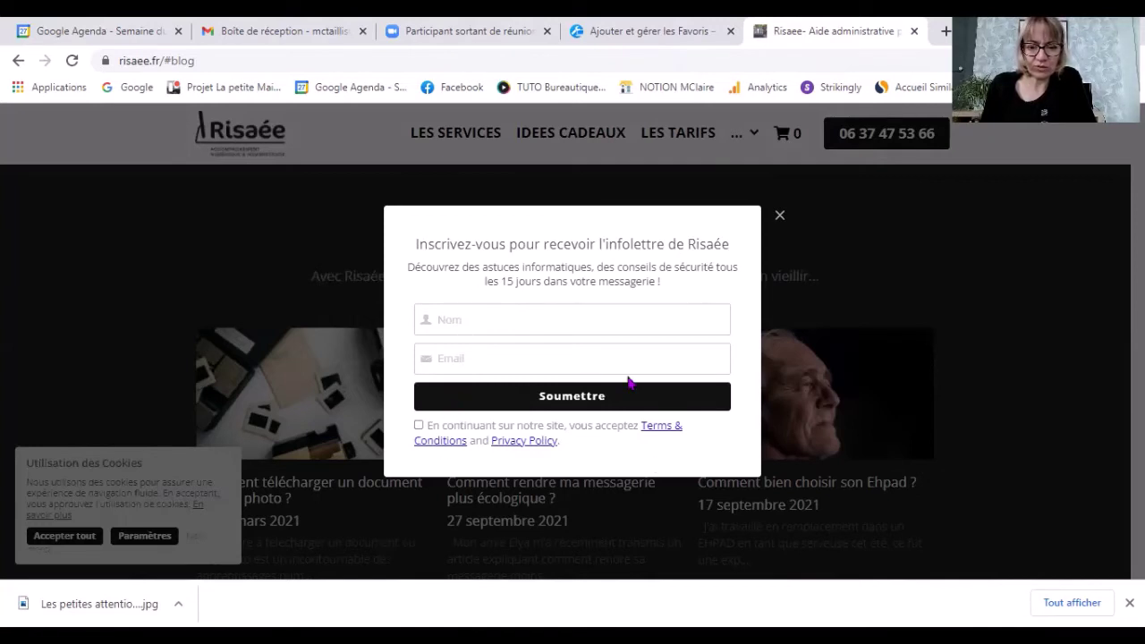
click(780, 215)
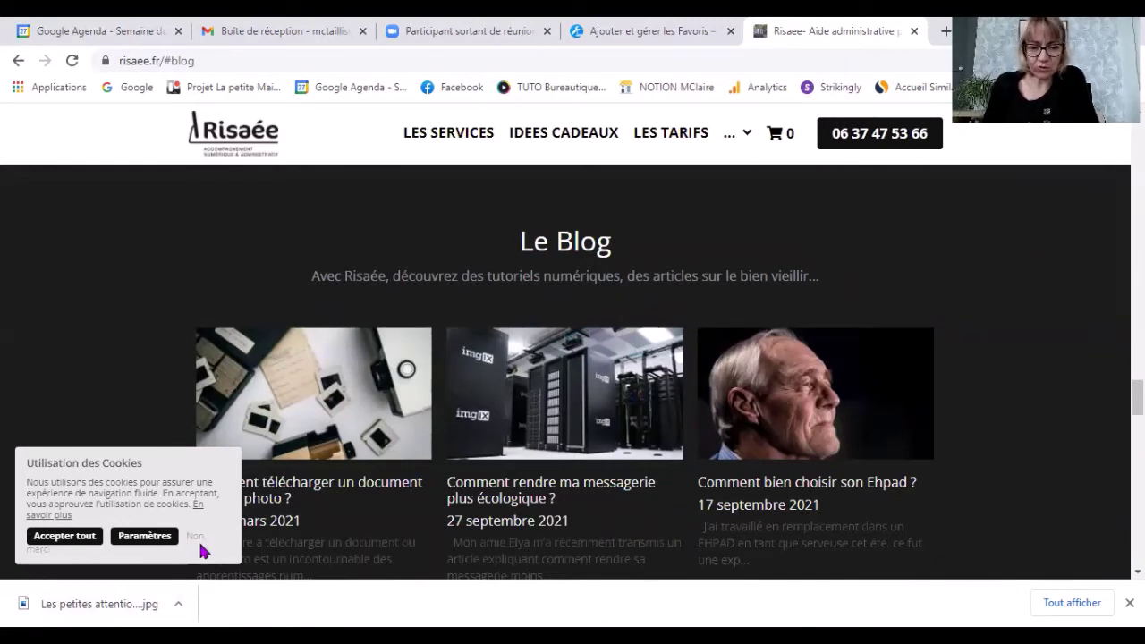
click(201, 544)
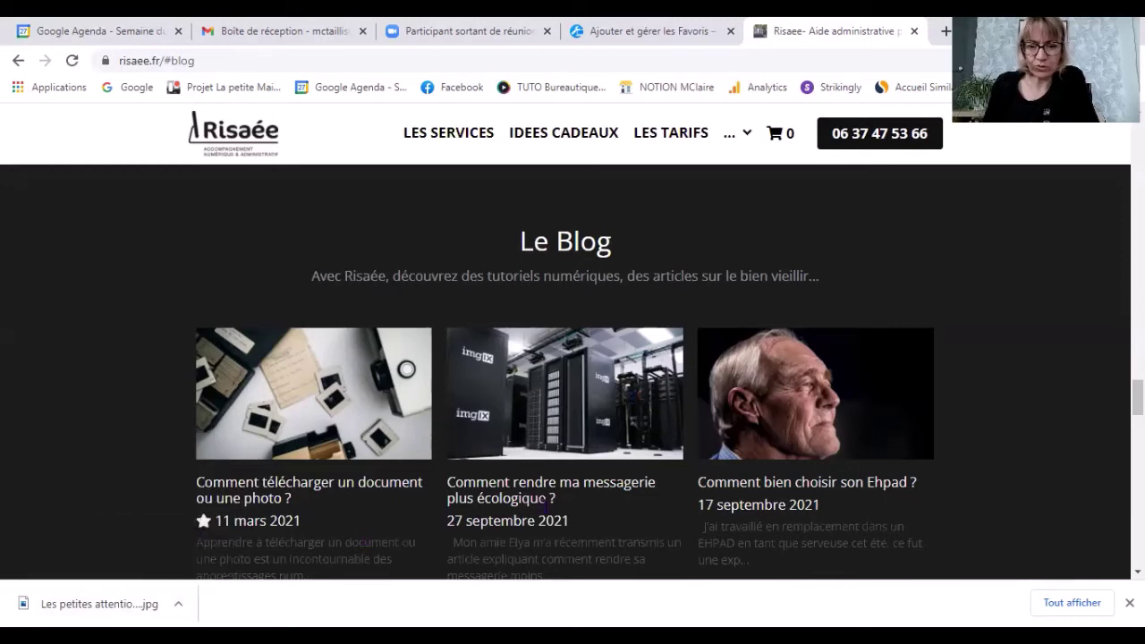
Scroll through the six blog article cards, including 'Comment bien choisir son Ehpad ?'
scroll(912, 376, down, 2)
scroll(912, 371, up, 2)
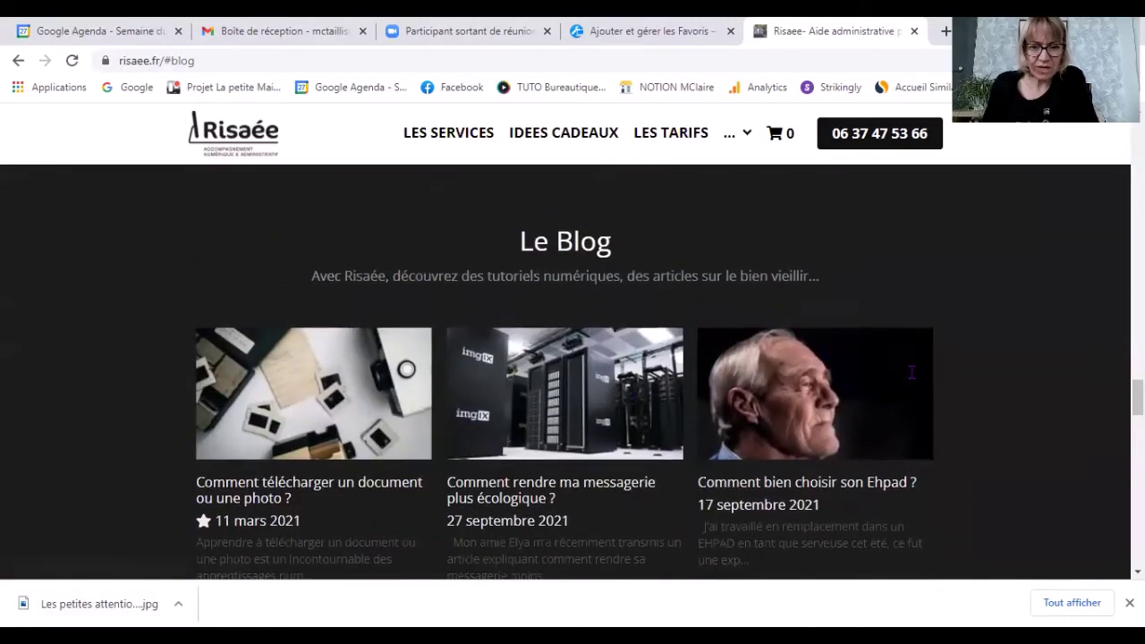
mouse_move(741, 139)
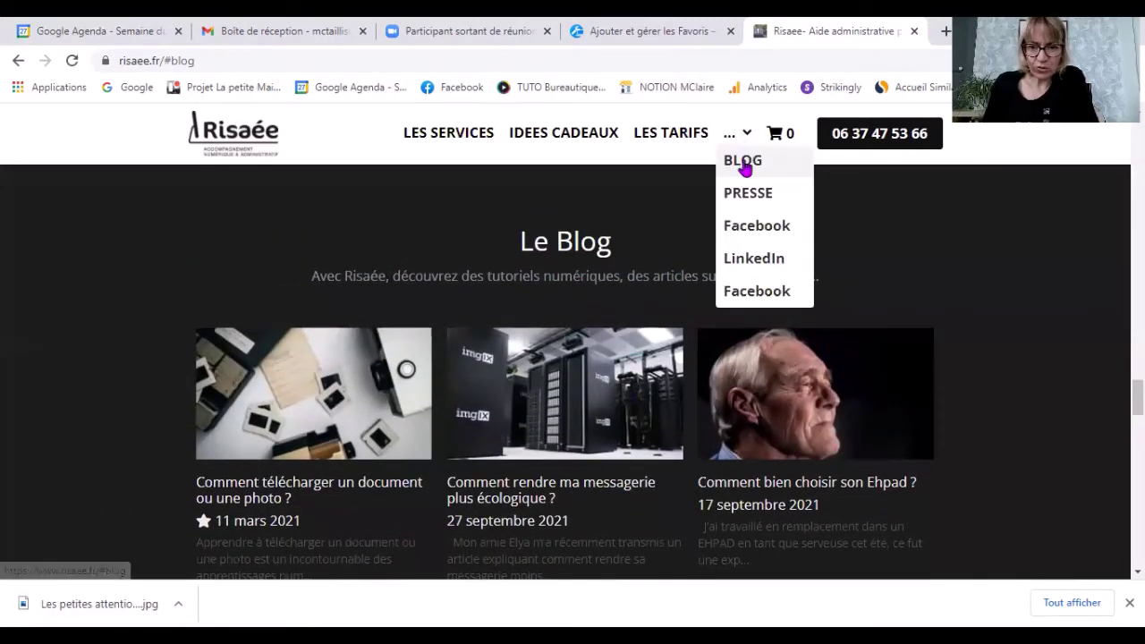
scroll(247, 295, down, 2)
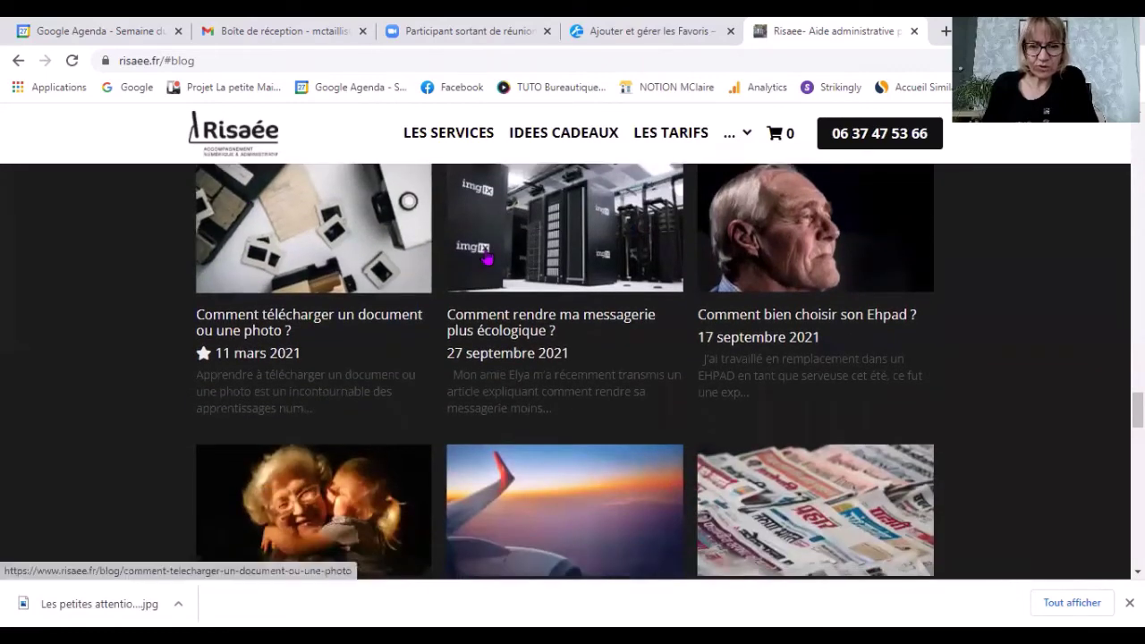
scroll(827, 257, down, 1)
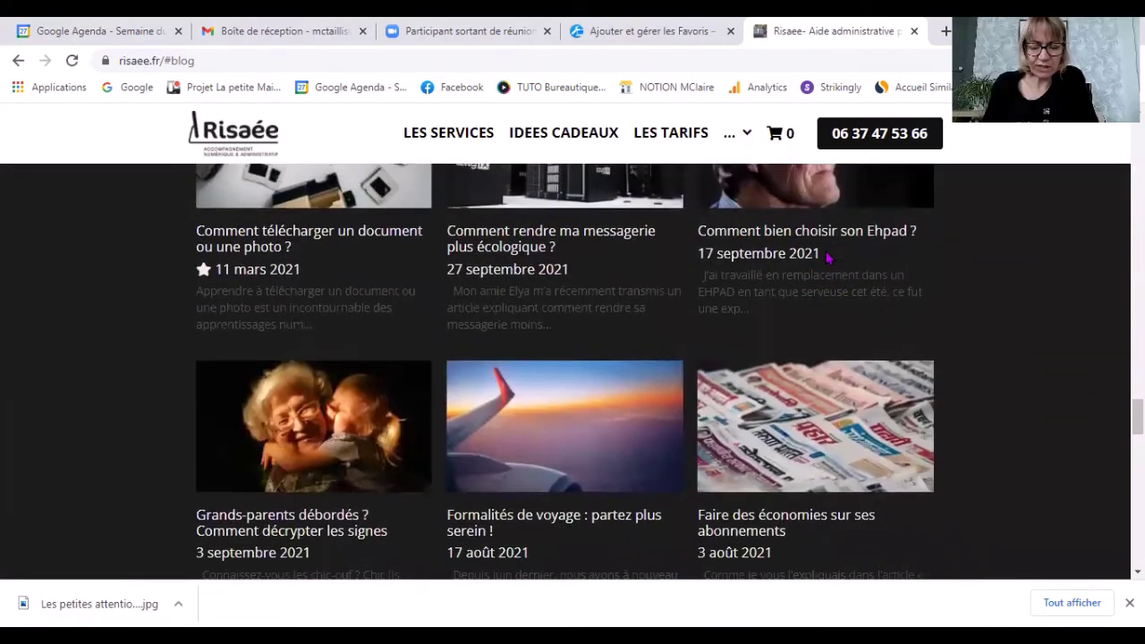
scroll(828, 257, up, 1)
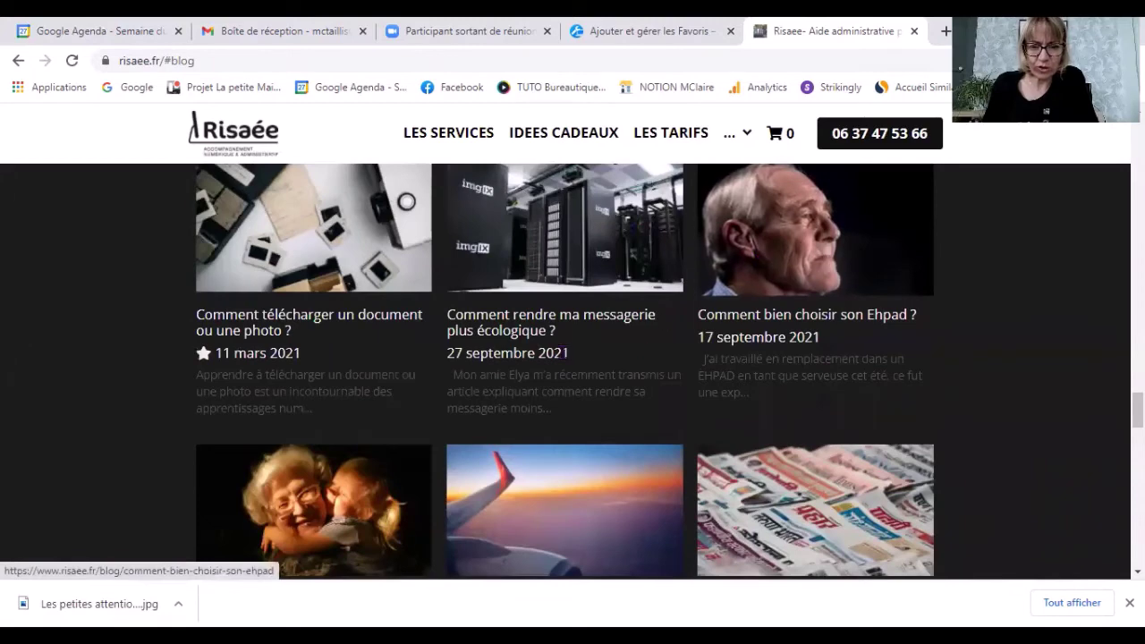
scroll(827, 268, up, 1)
scroll(556, 364, down, 1)
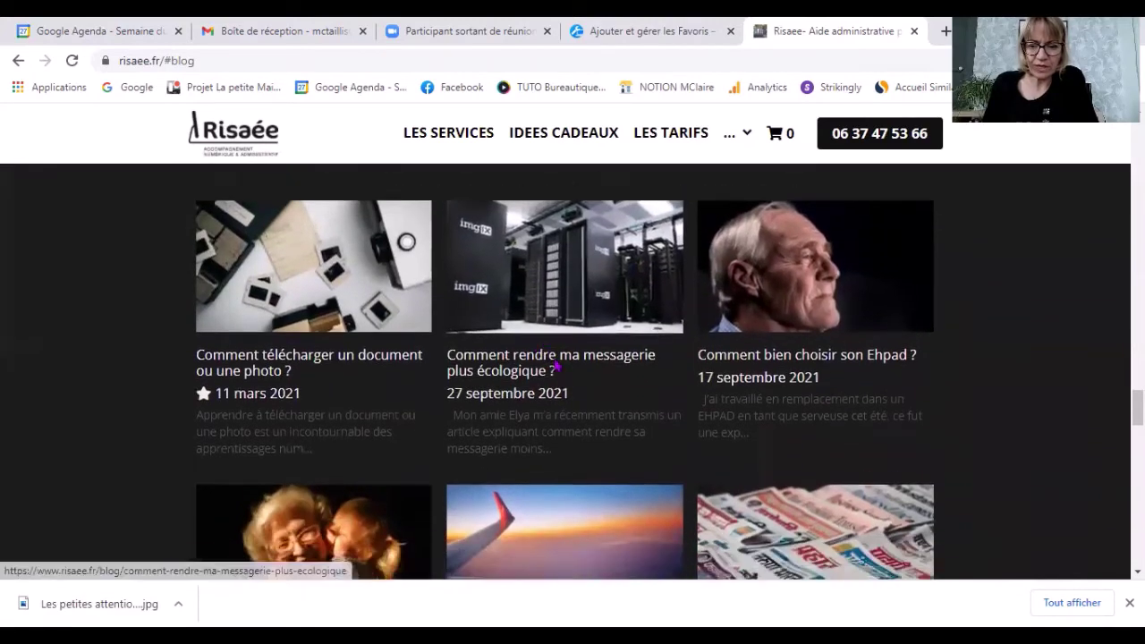
scroll(793, 218, down, 2)
scroll(808, 225, down, 1)
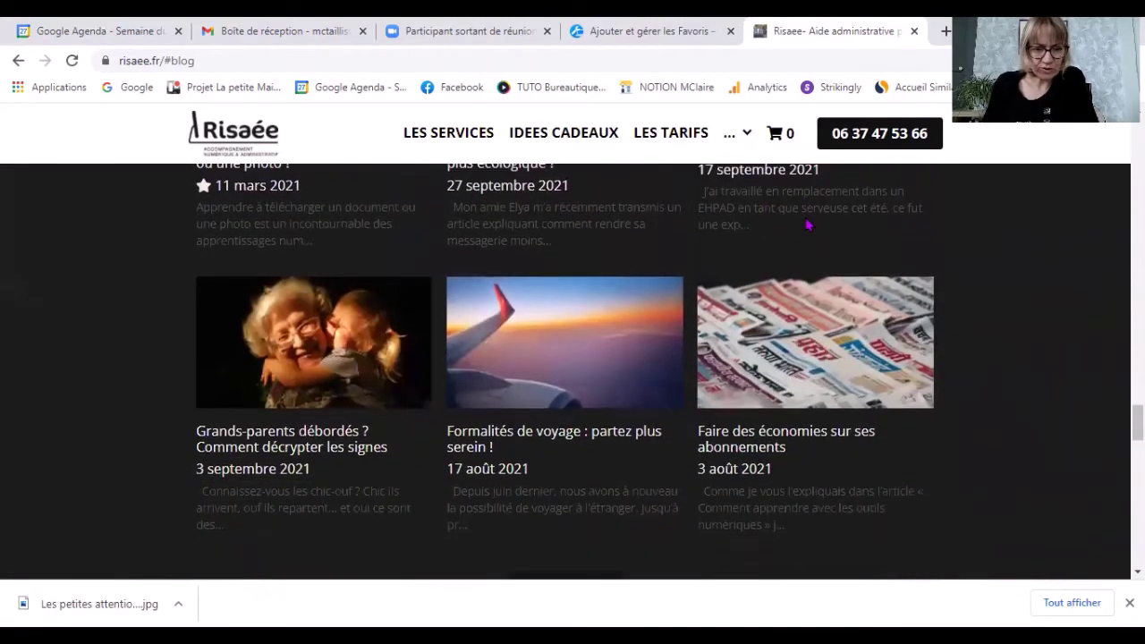
scroll(808, 226, down, 1)
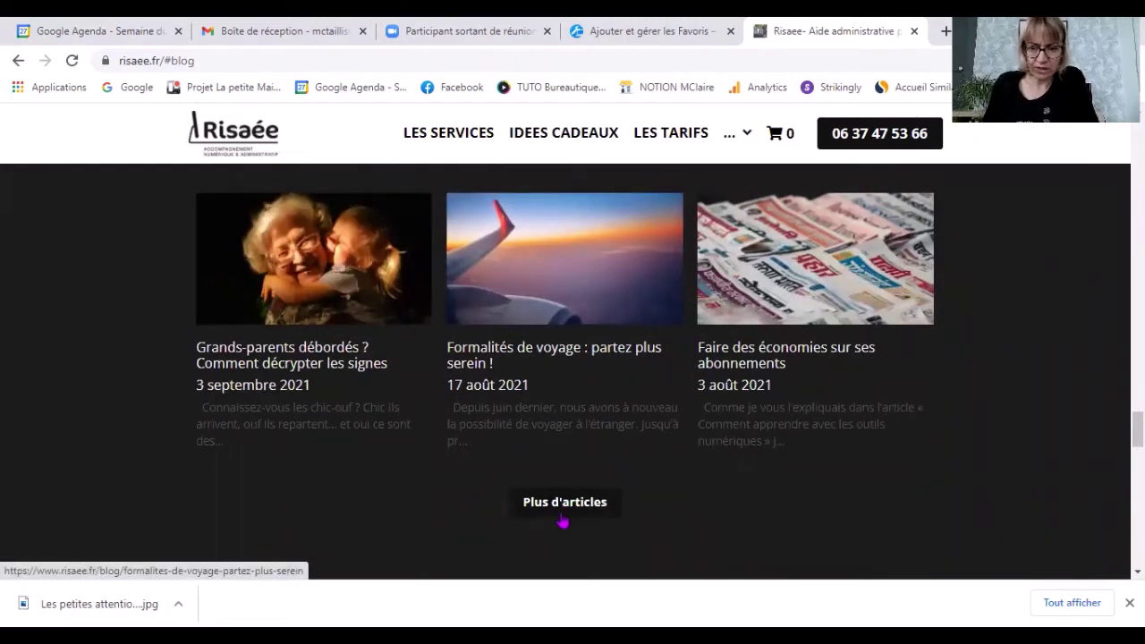
click(564, 506)
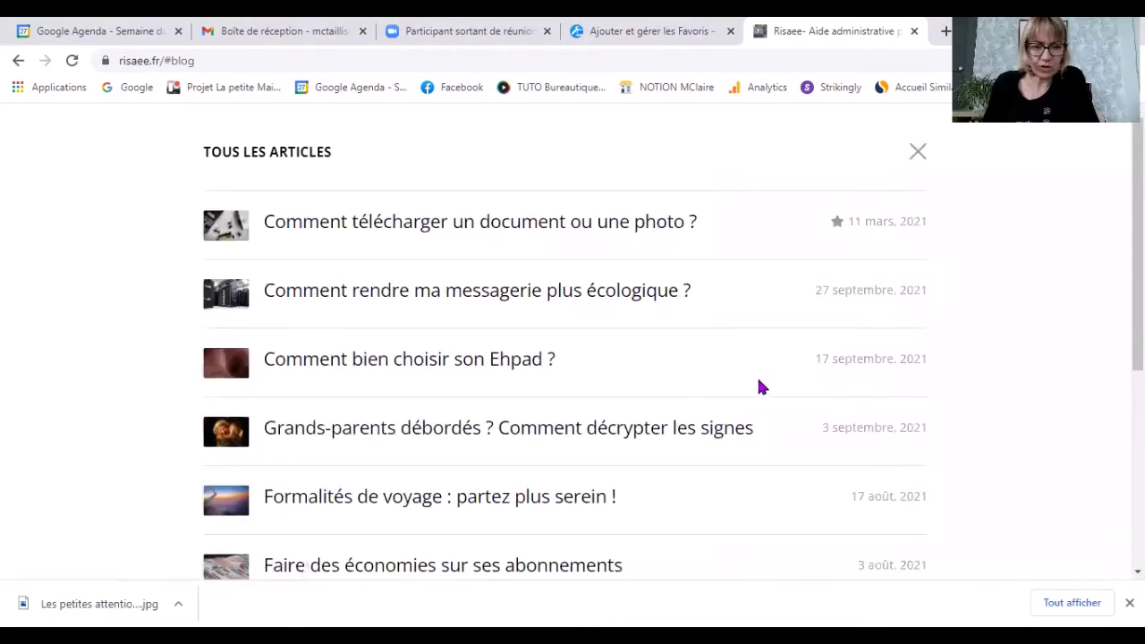
scroll(759, 386, down, 2)
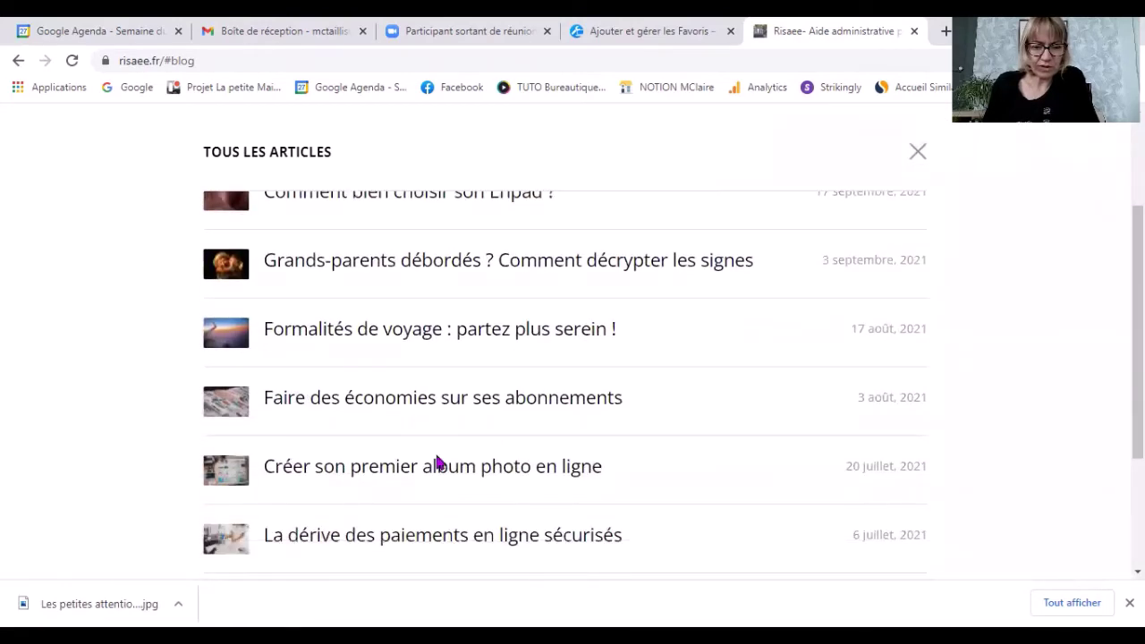
scroll(701, 507, down, 2)
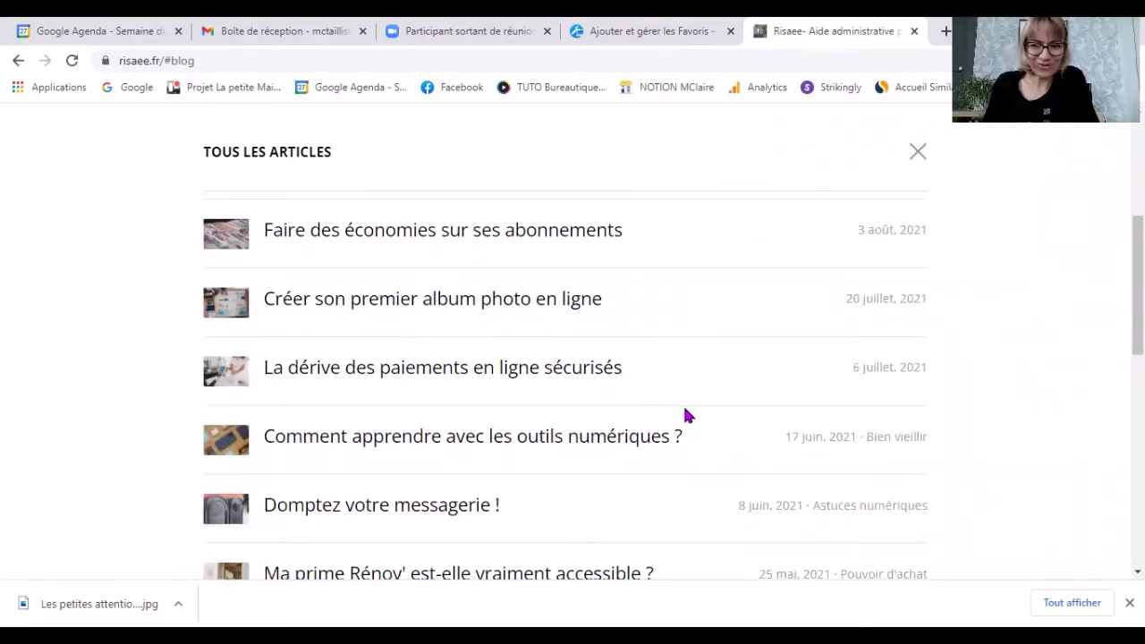
scroll(686, 415, down, 1)
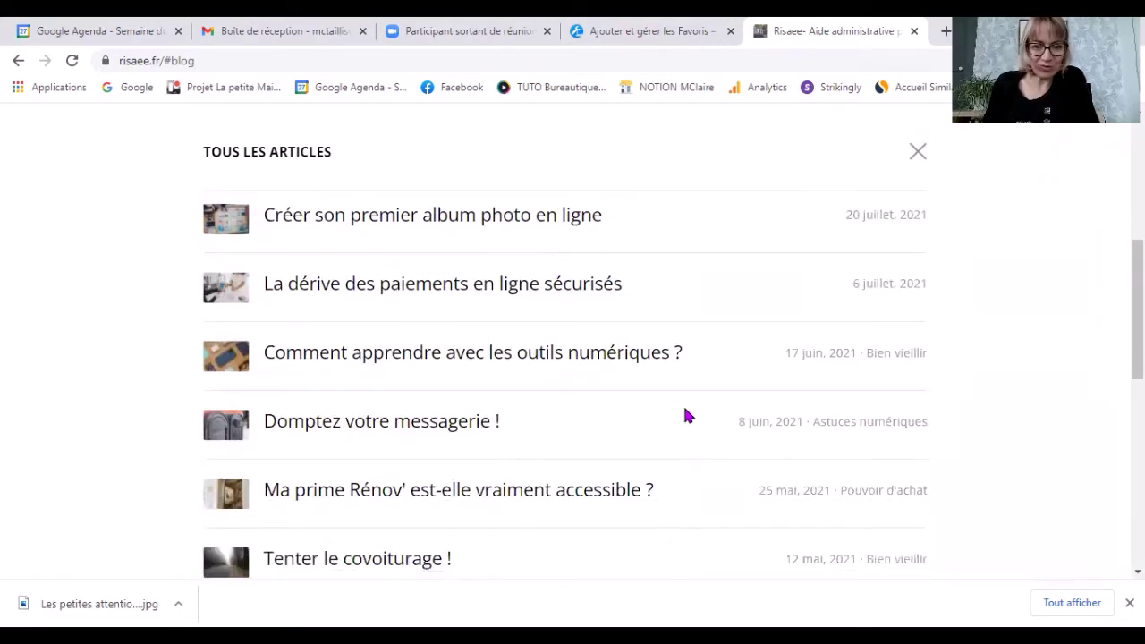
scroll(685, 414, down, 2)
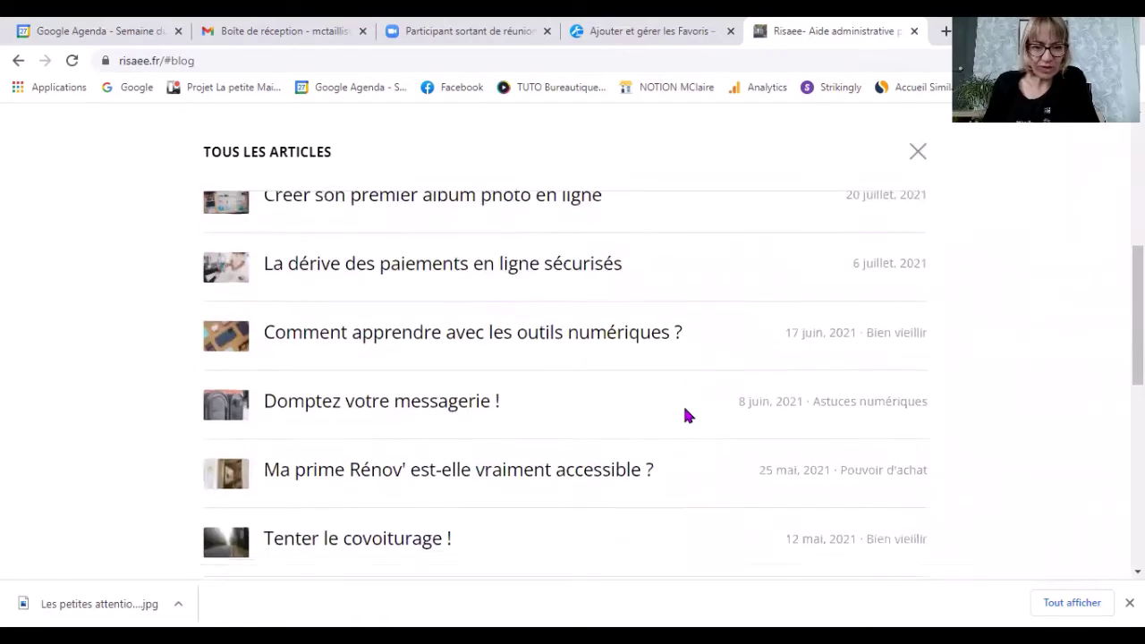
scroll(686, 412, down, 1)
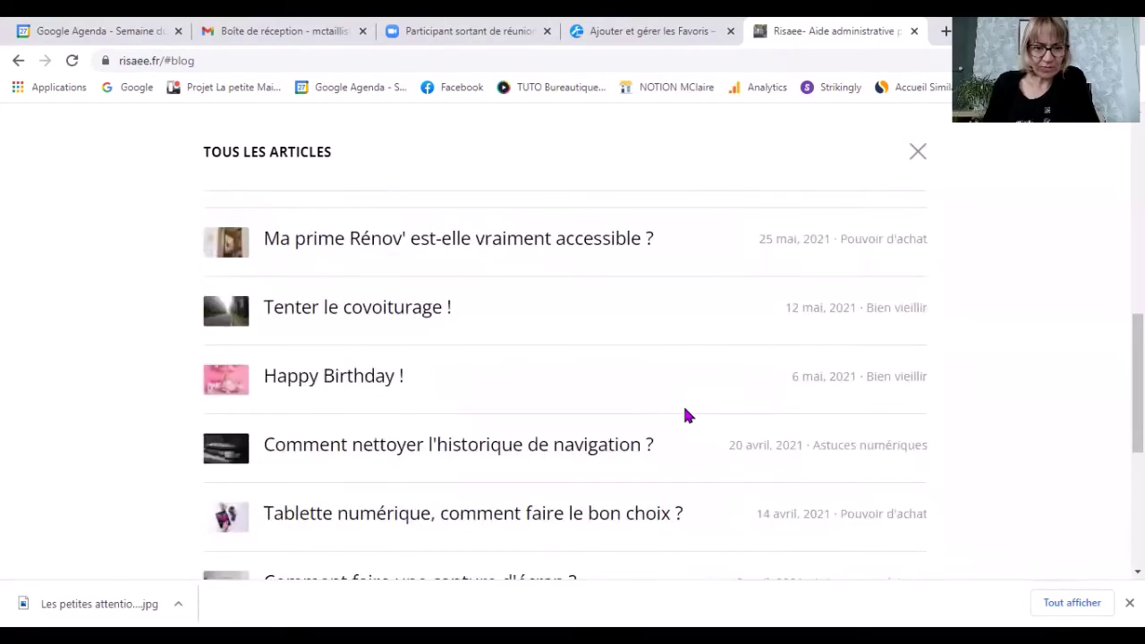
scroll(559, 438, up, 3)
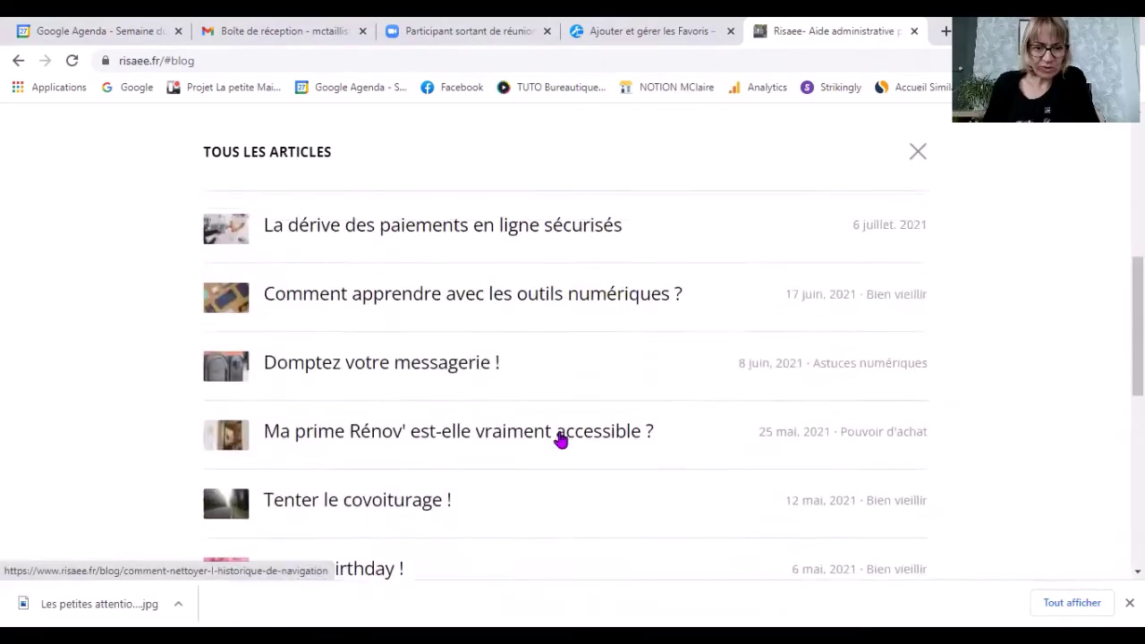
scroll(560, 438, down, 4)
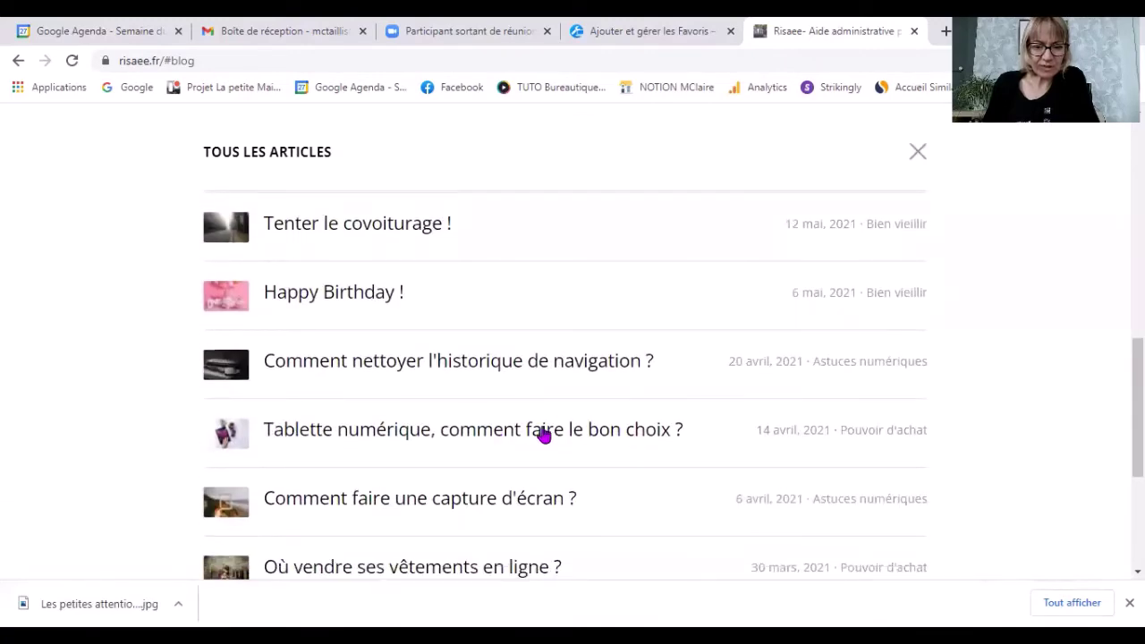
scroll(498, 448, up, 3)
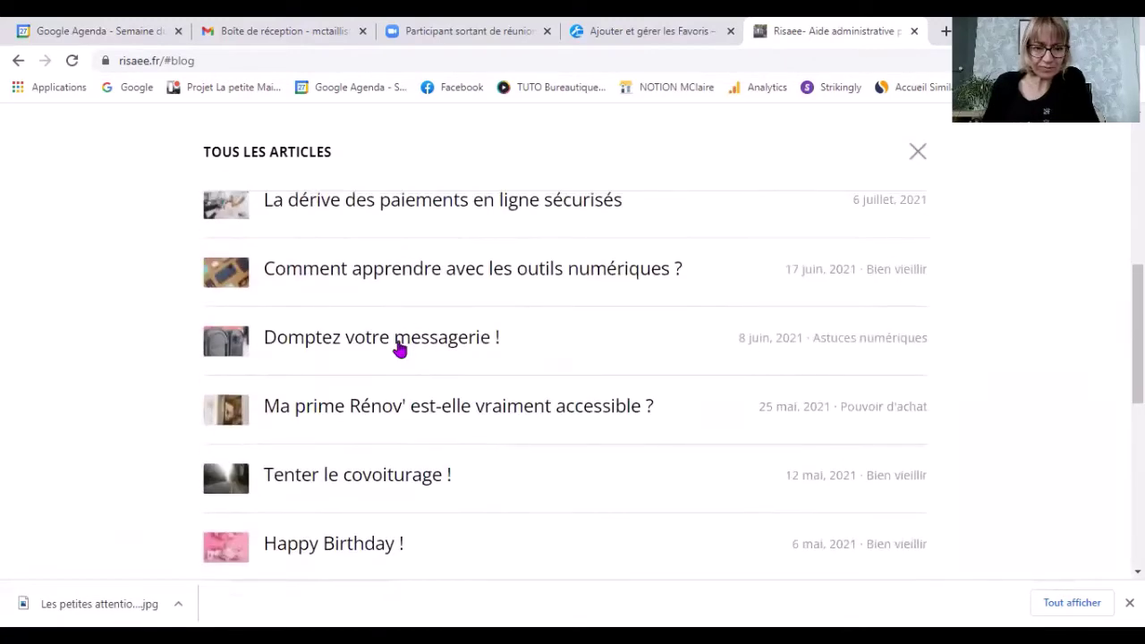
Read 'Domptez votre messagerie !' down to its Gmail labels section, then close its tab
click(400, 349)
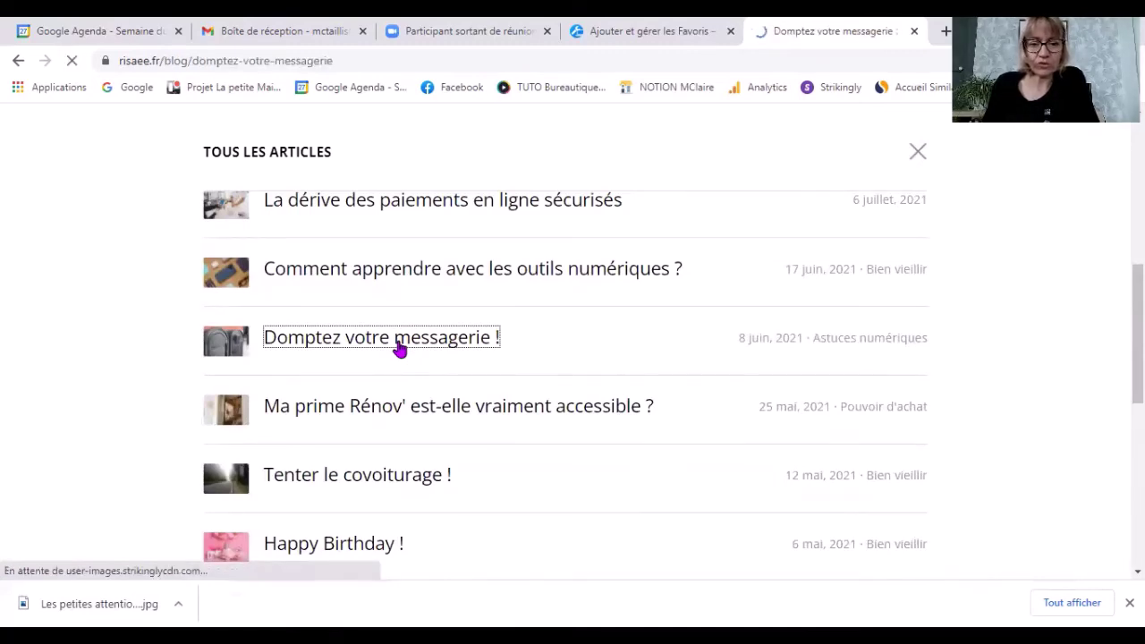
scroll(799, 417, down, 10)
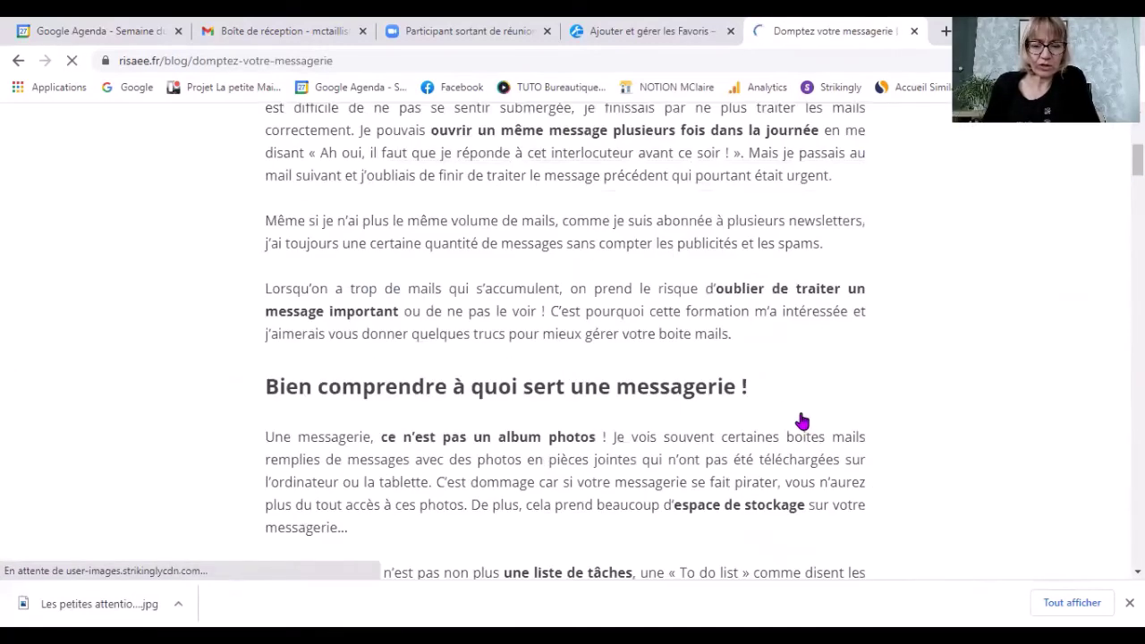
scroll(802, 418, down, 2)
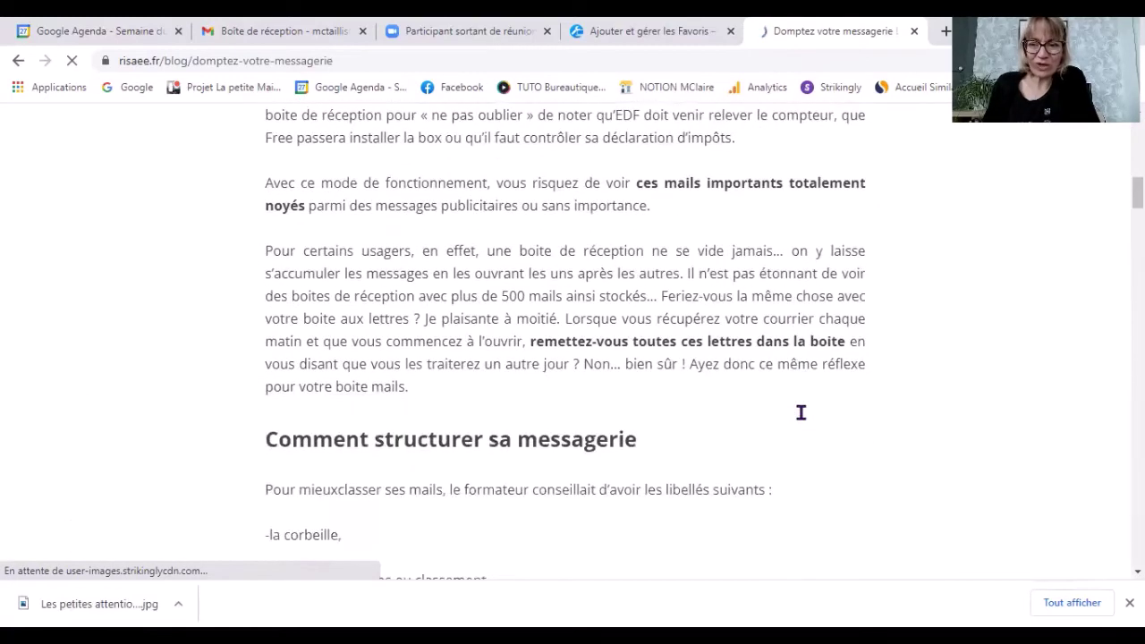
scroll(802, 419, down, 2)
scroll(803, 421, down, 8)
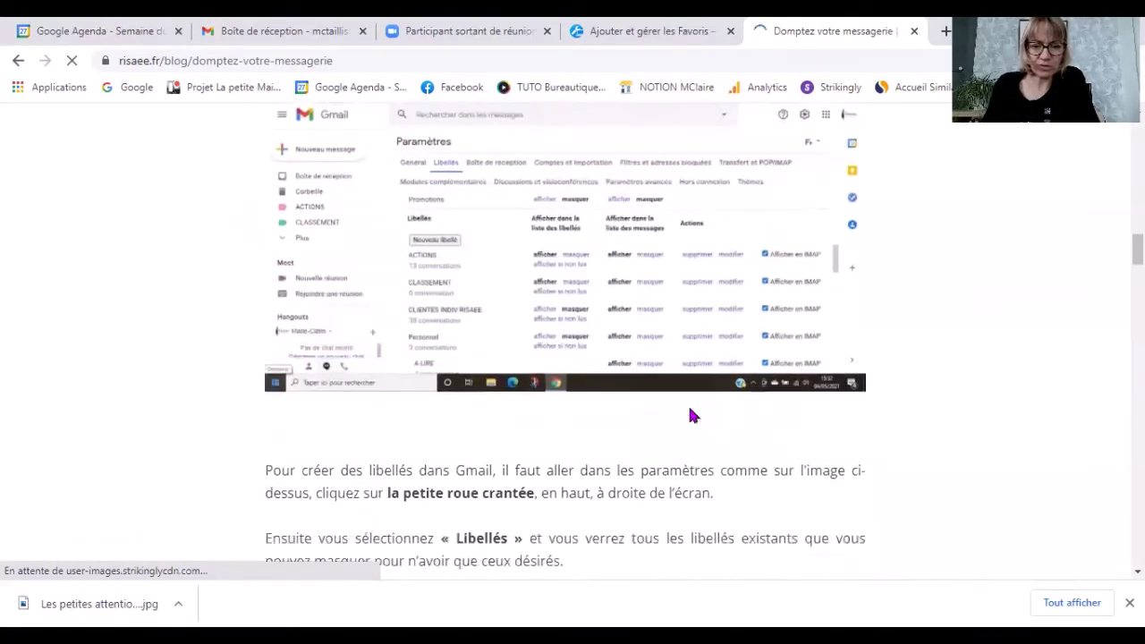
scroll(688, 412, down, 5)
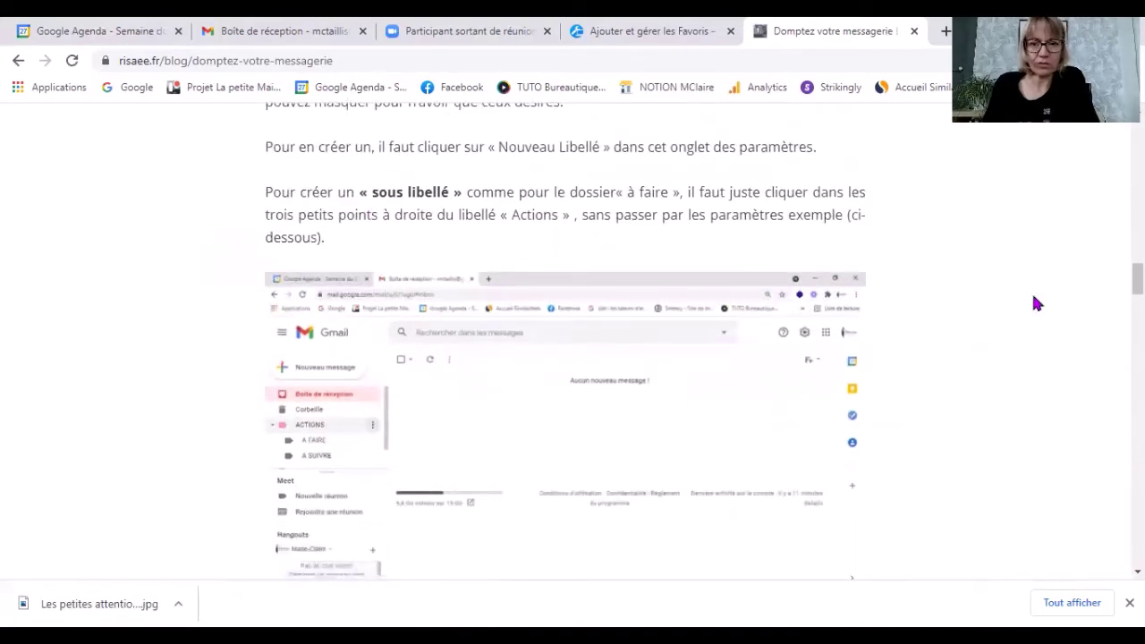
click(914, 33)
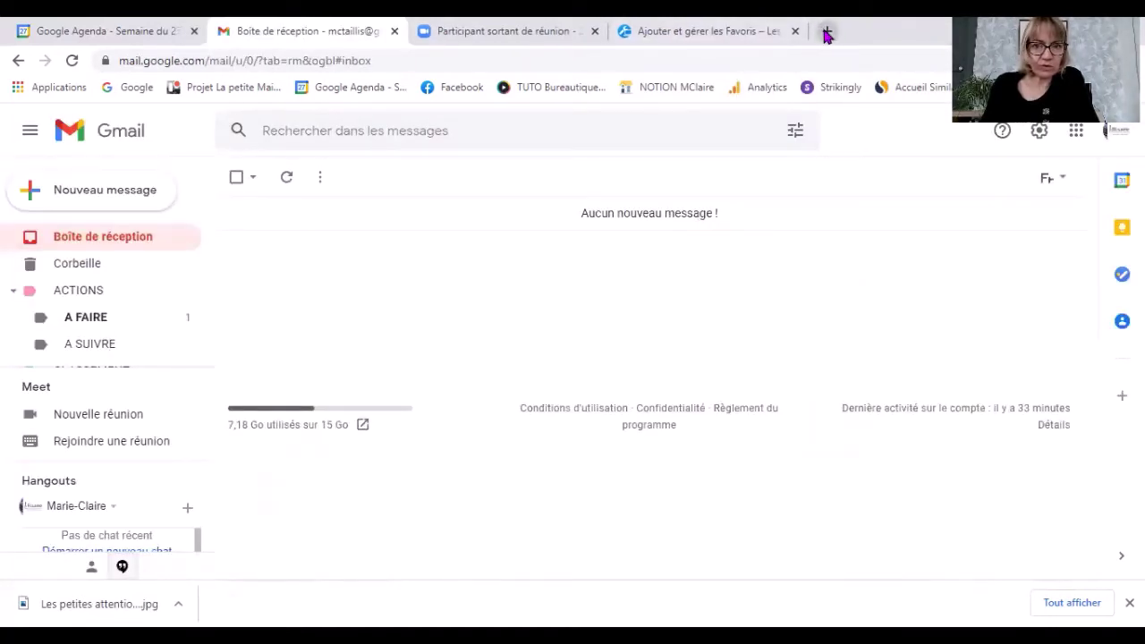
In a new tab, search Google for 'méteo marine granville'
click(826, 33)
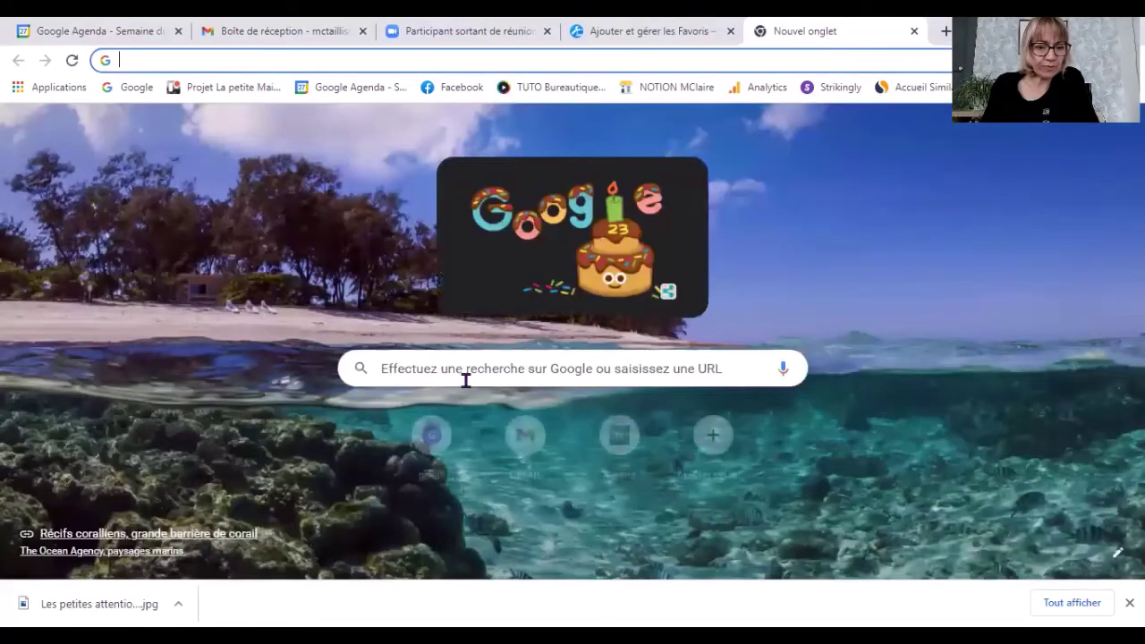
click(465, 380)
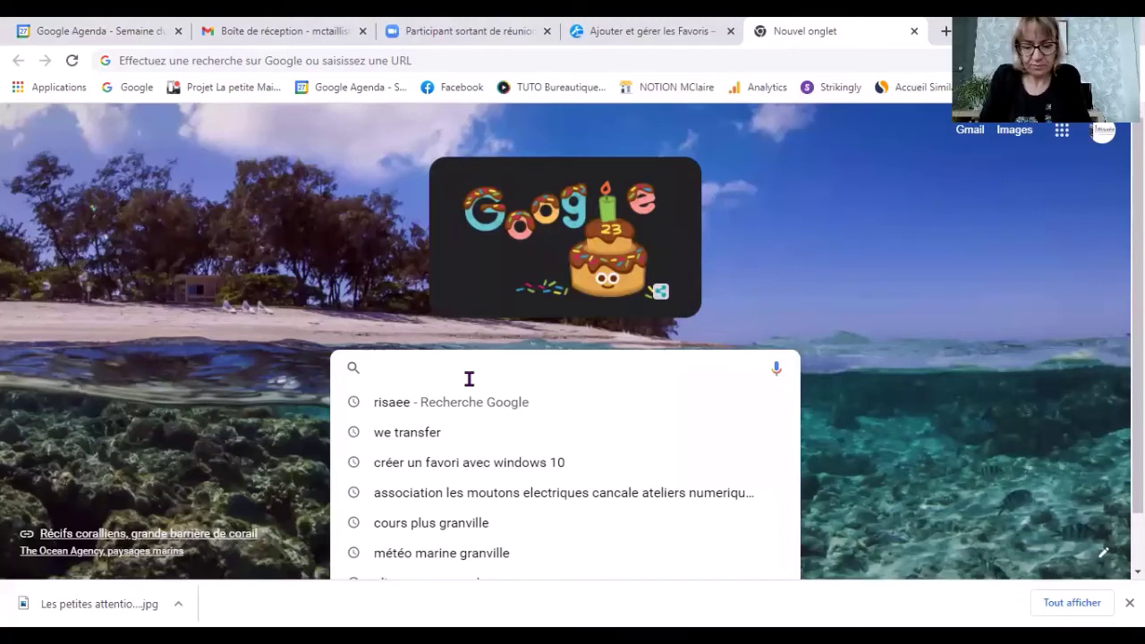
text(méteo)
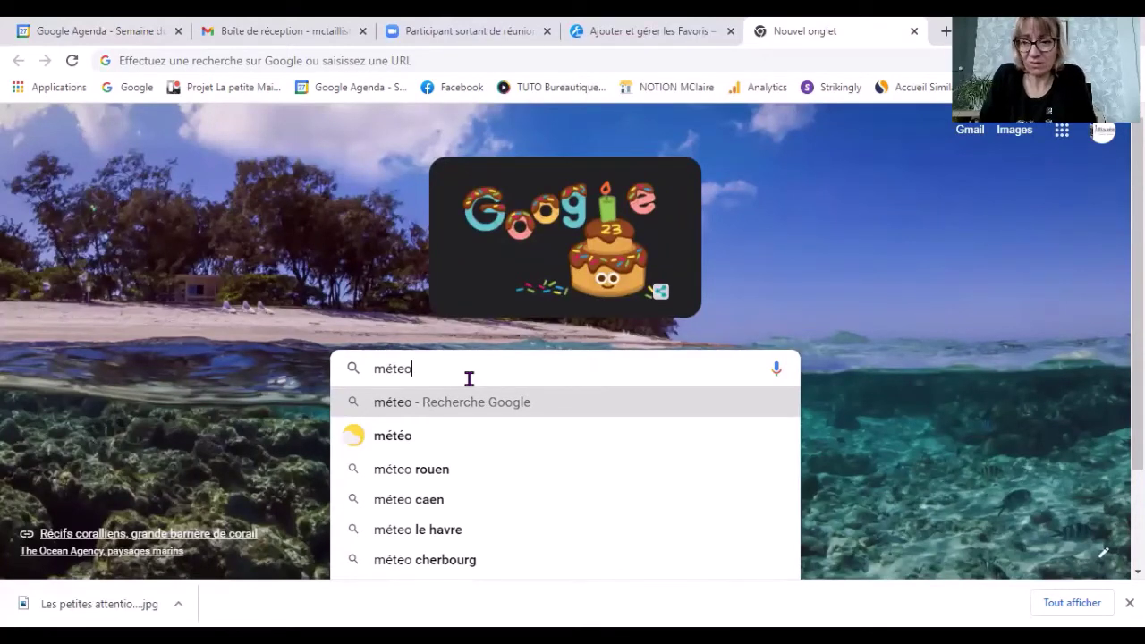
text(marine)
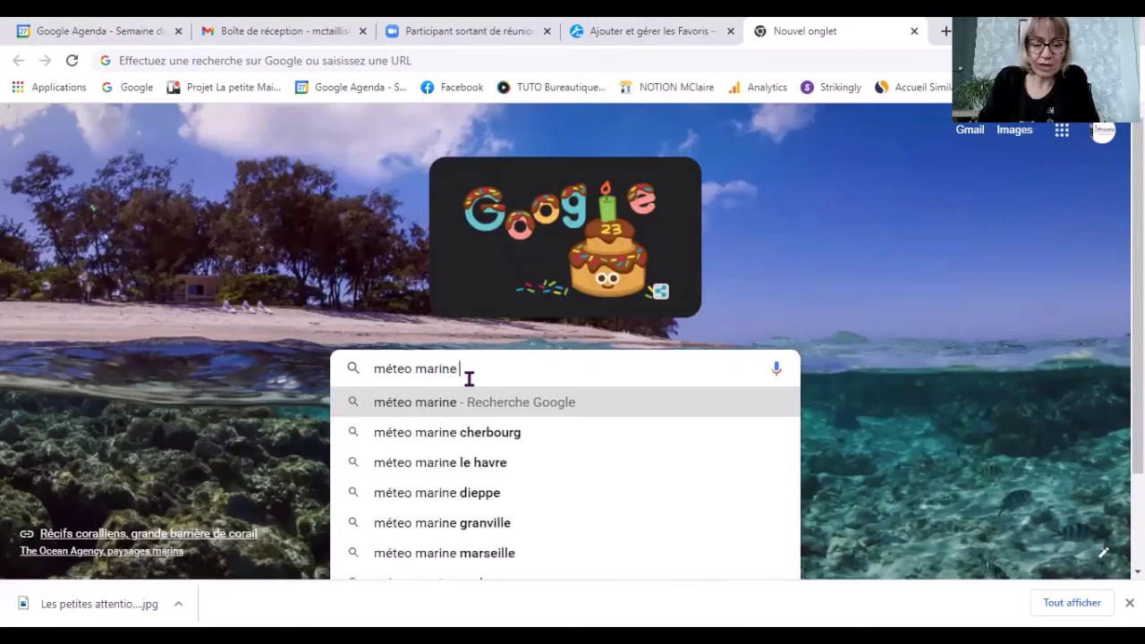
text( gra)
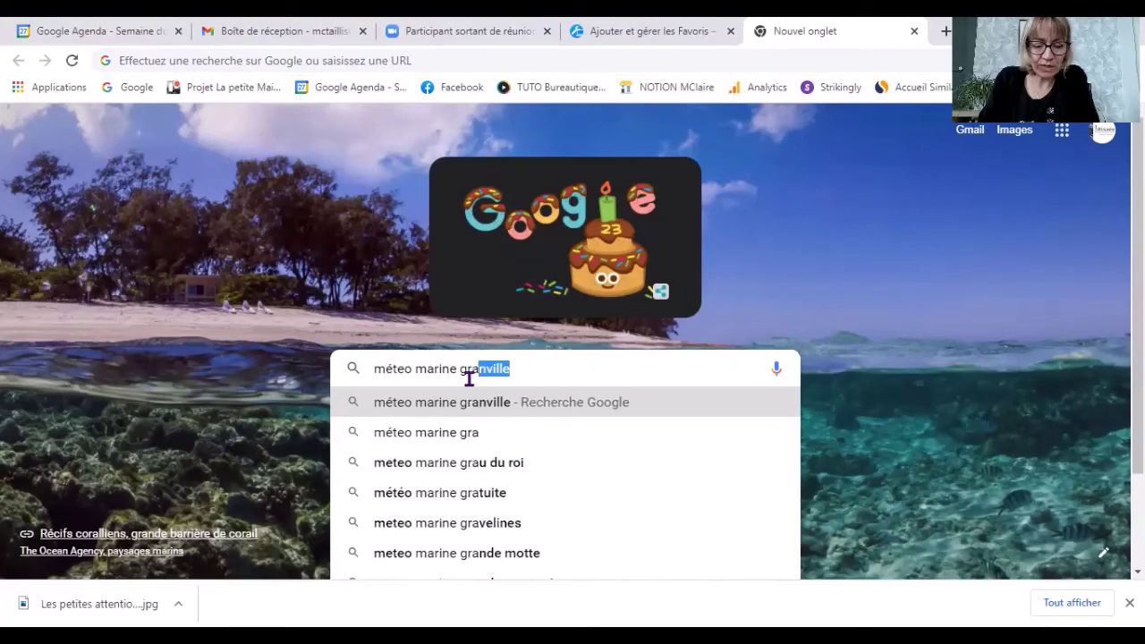
text(nville)
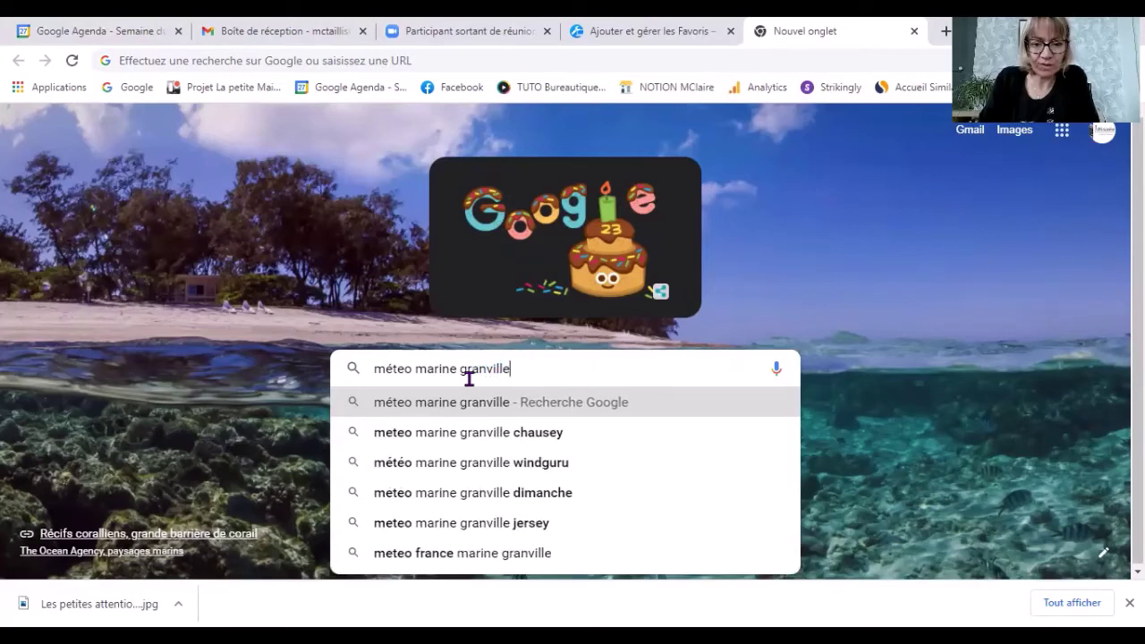
key(Return)
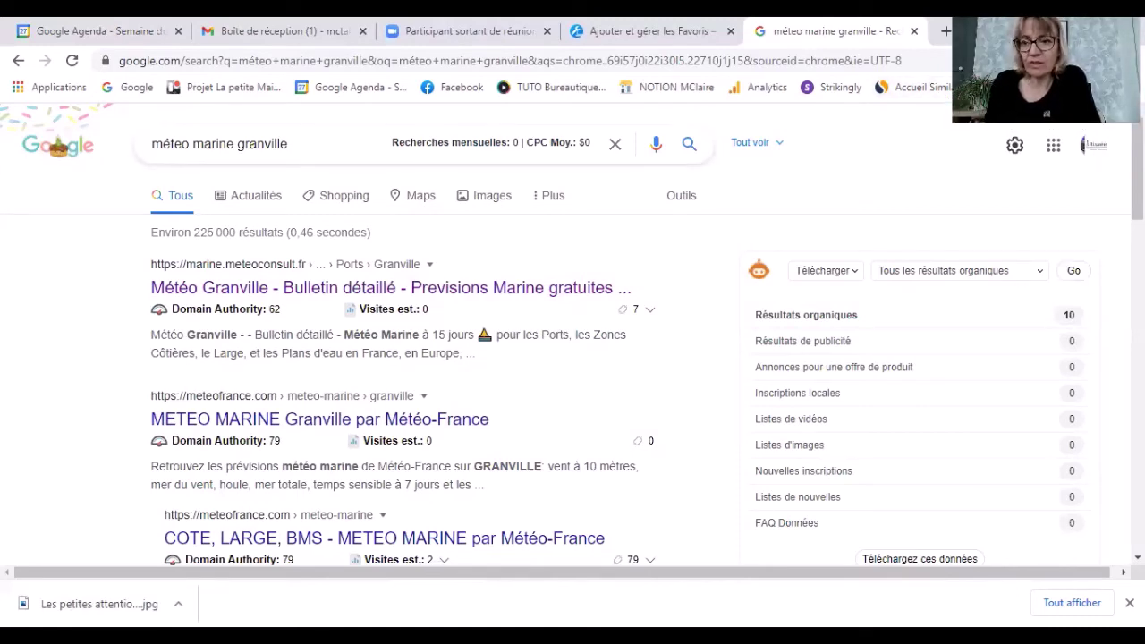
Browse the overflow bookmarks, then switch to the 'Ajouter et gérer les Favoris' guide tab
click(1133, 87)
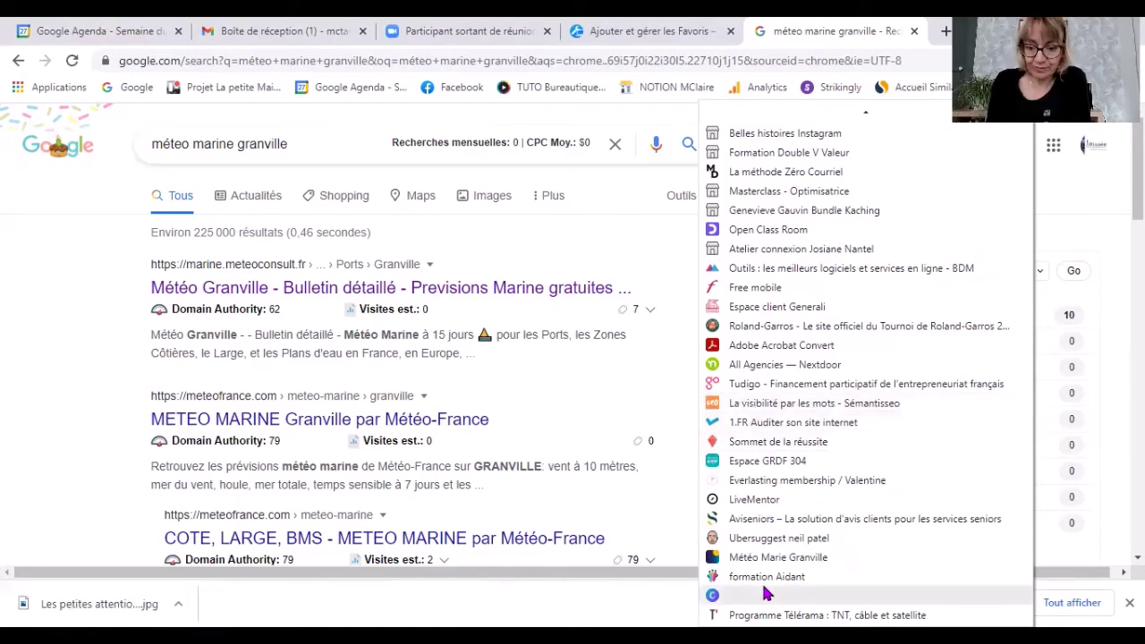
click(630, 195)
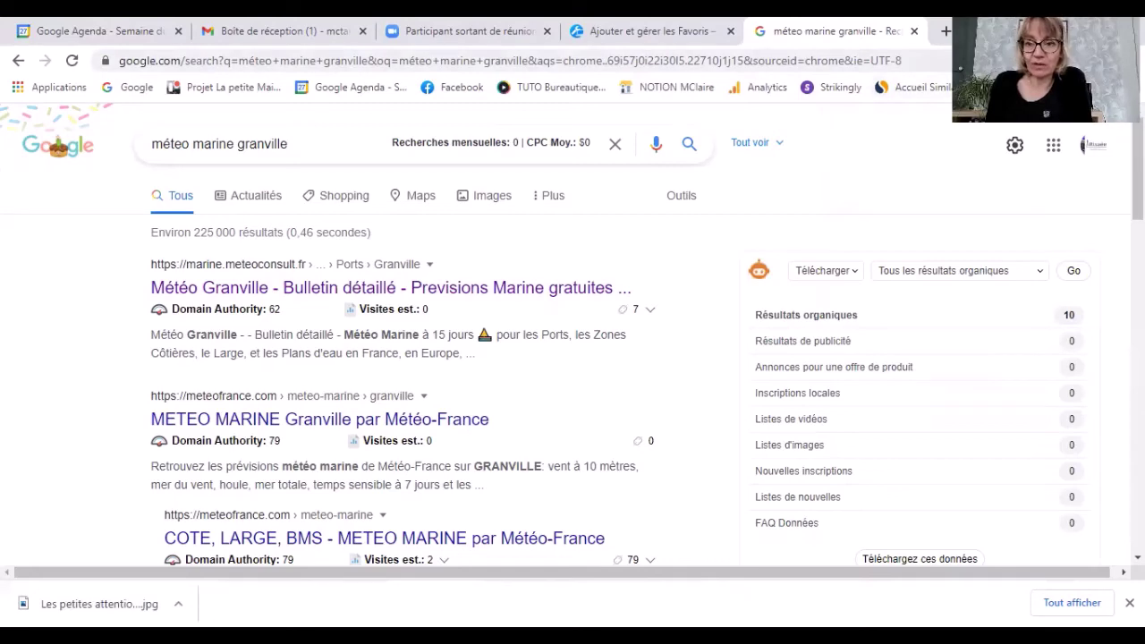
click(637, 34)
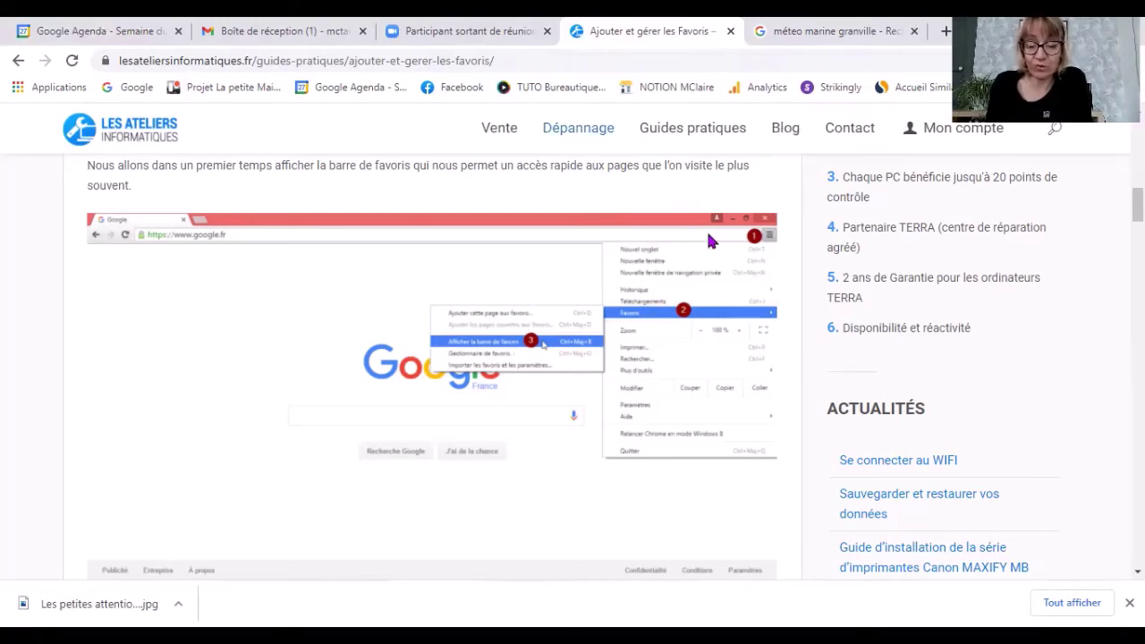
scroll(654, 275, down, 5)
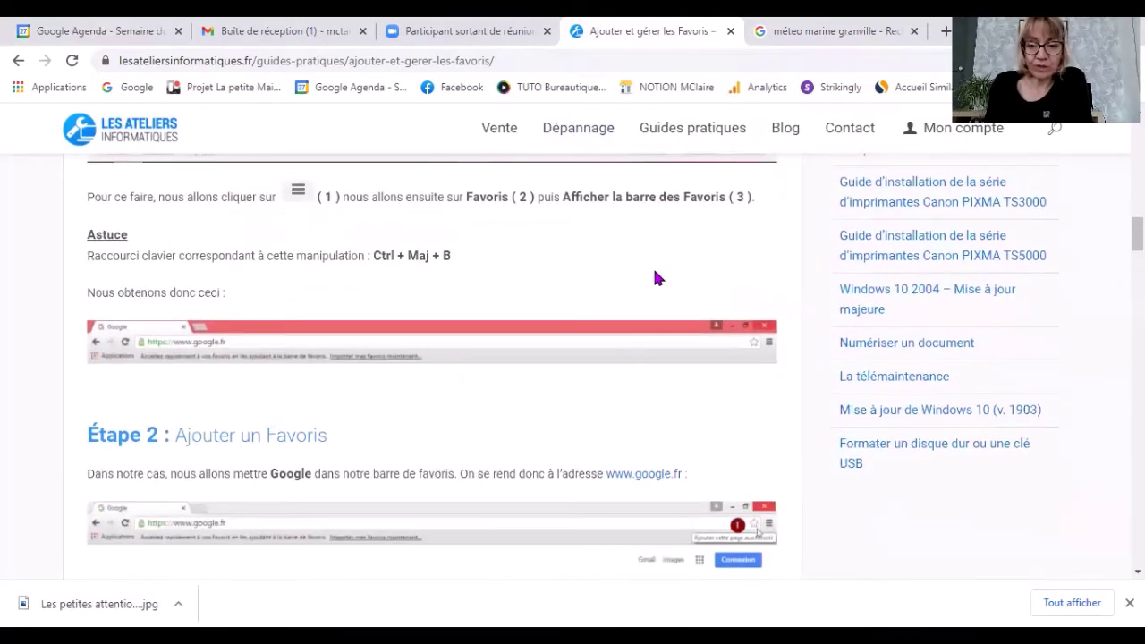
scroll(654, 278, down, 2)
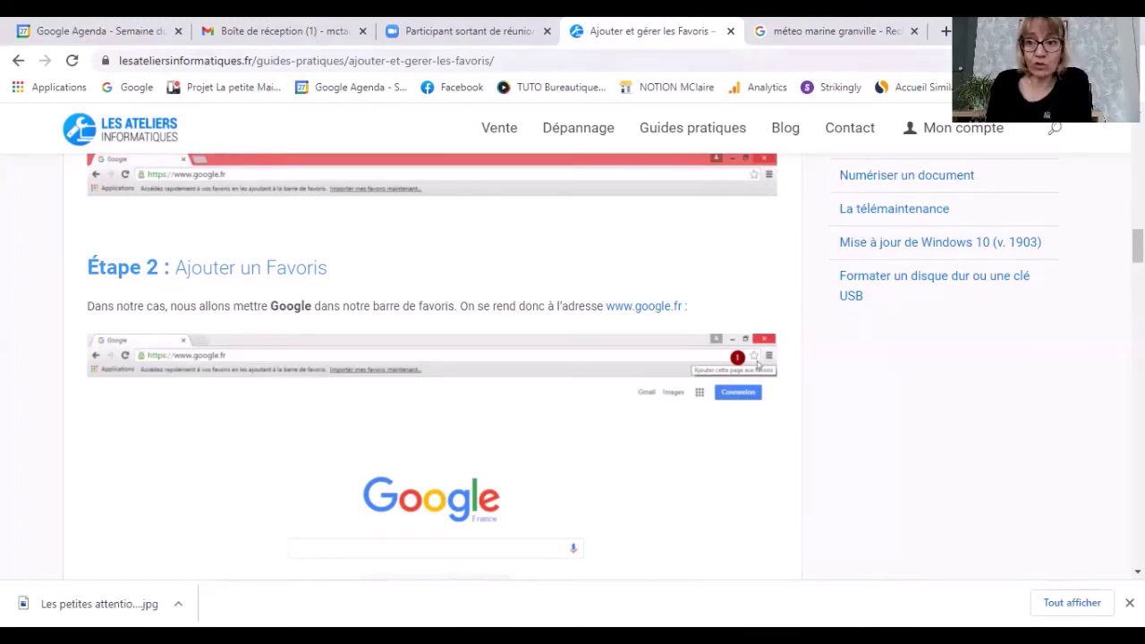
click(573, 59)
click(552, 65)
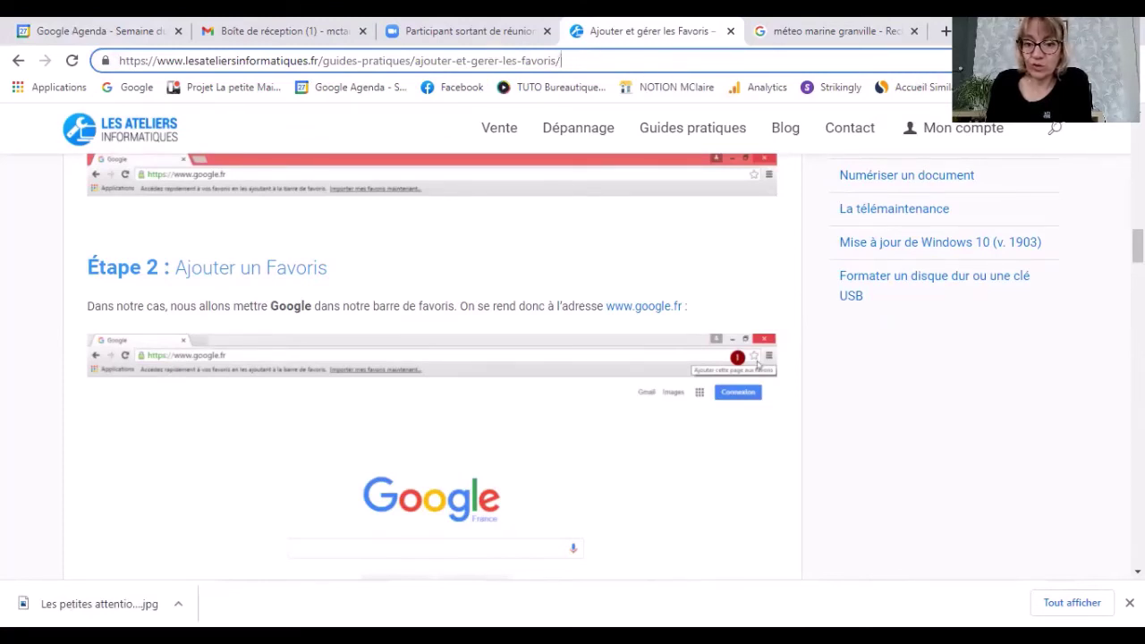
scroll(726, 296, down, 5)
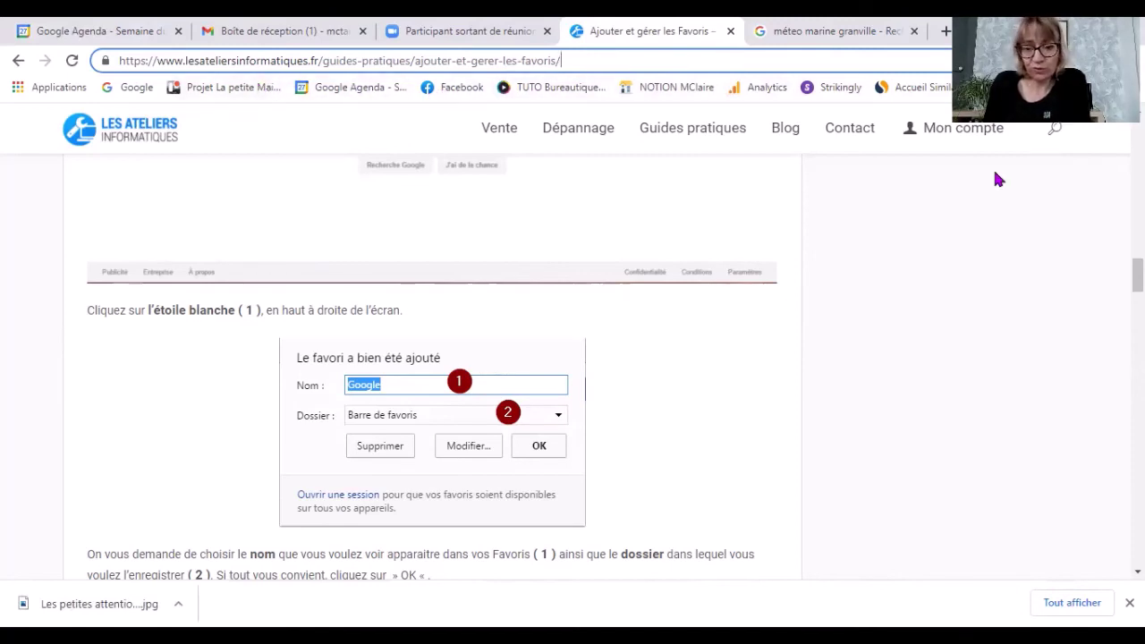
scroll(713, 313, up, 7)
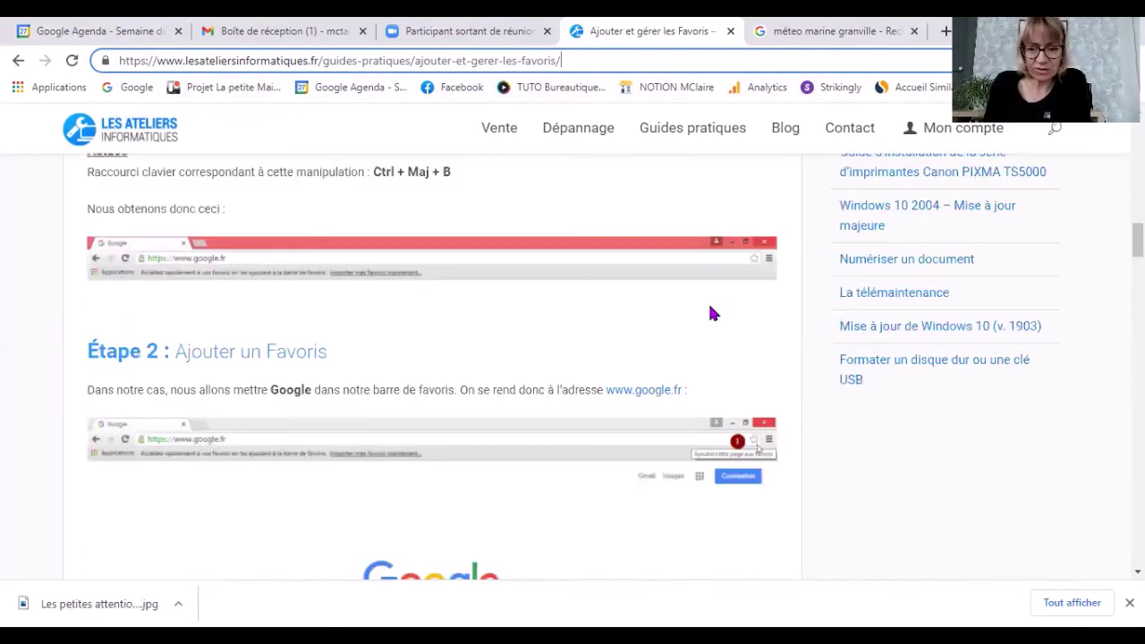
scroll(725, 340, down, 3)
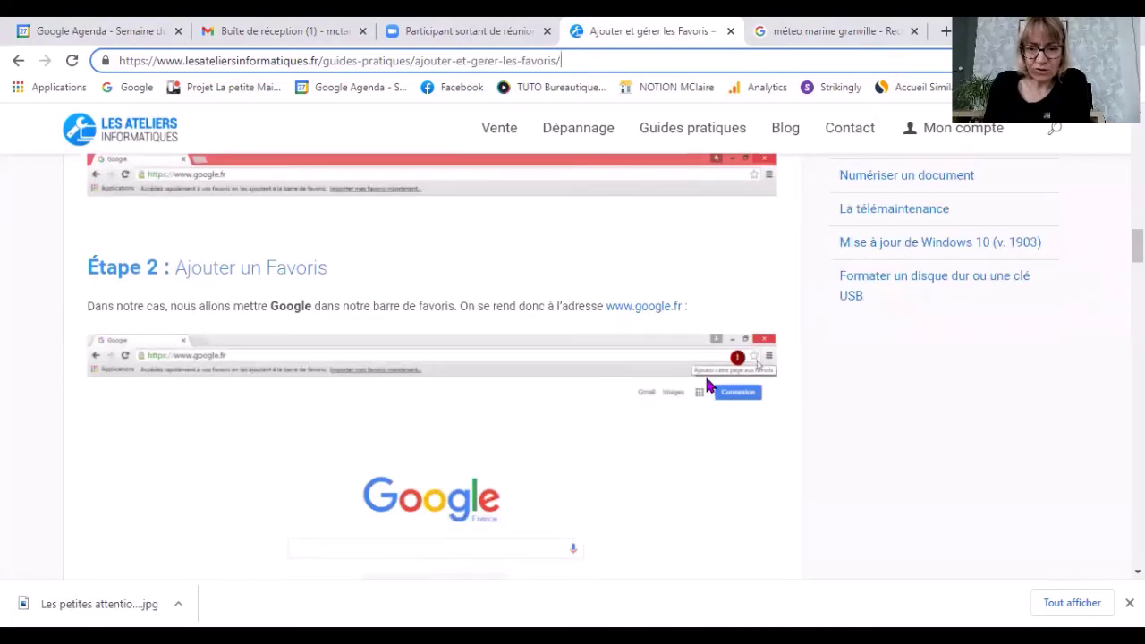
scroll(706, 385, up, 6)
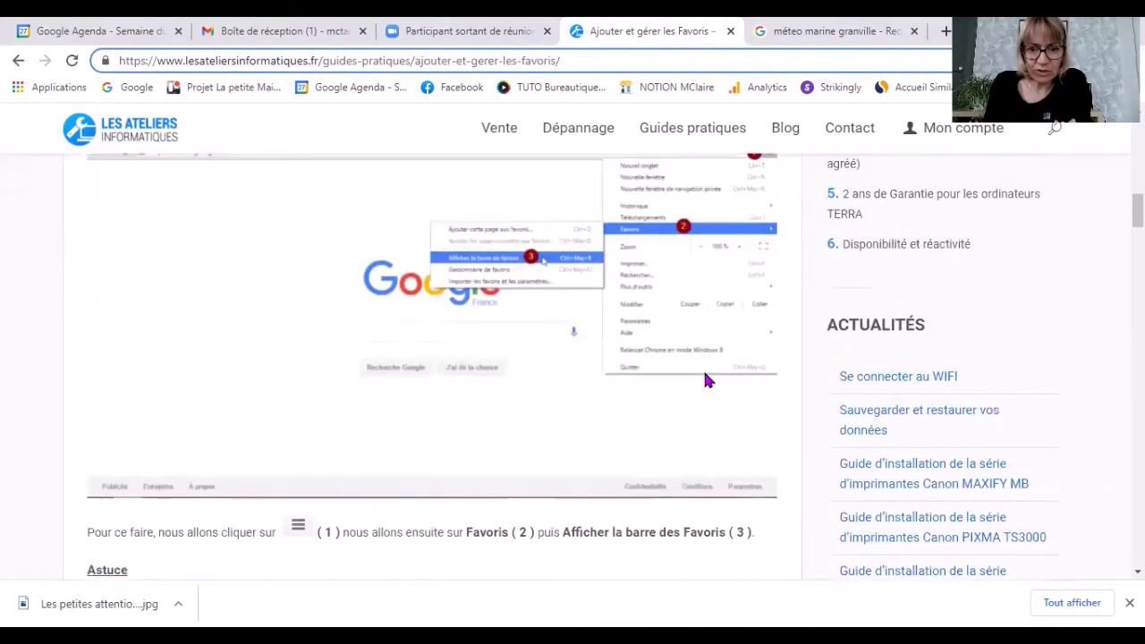
scroll(706, 380, up, 1)
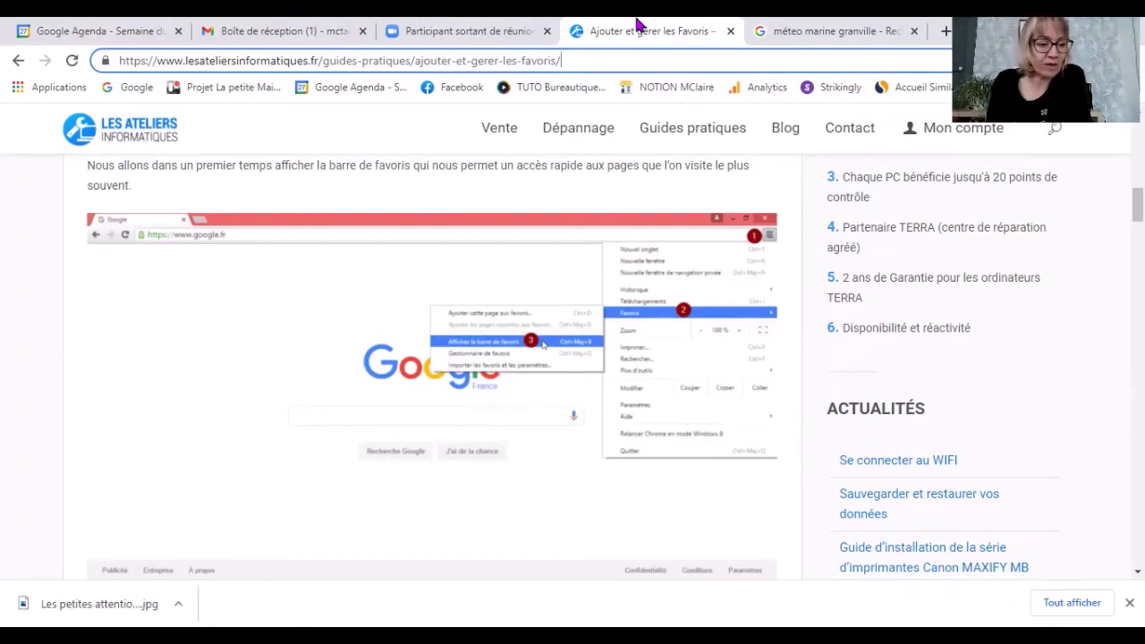
Close the Favoris guide and Météo Granville tabs after checking the remaining bookmarks
click(729, 32)
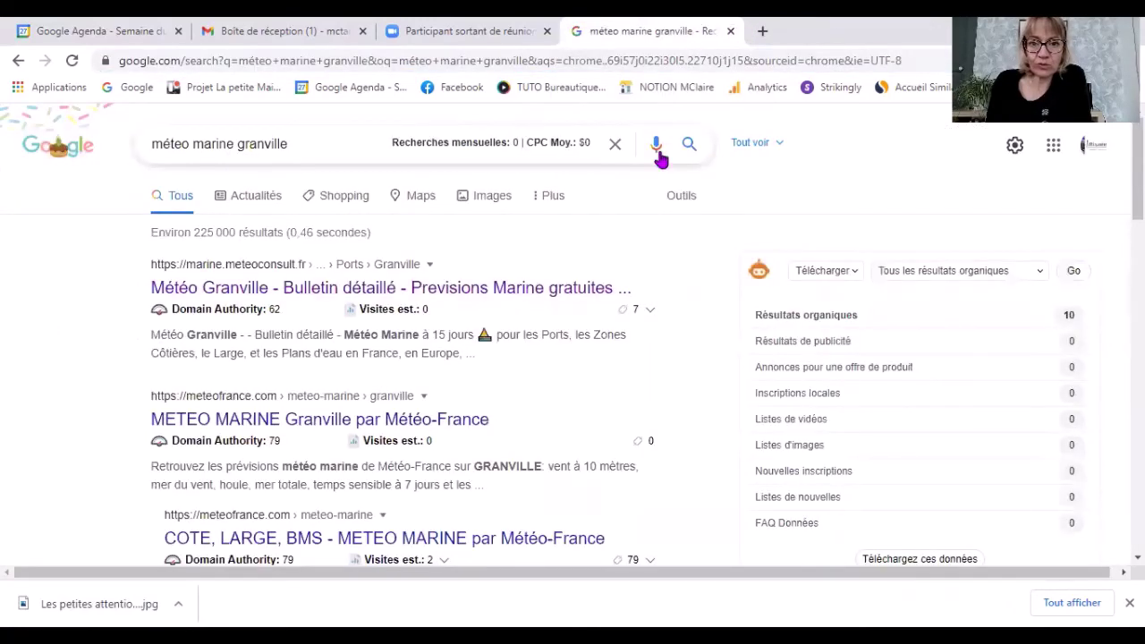
click(288, 296)
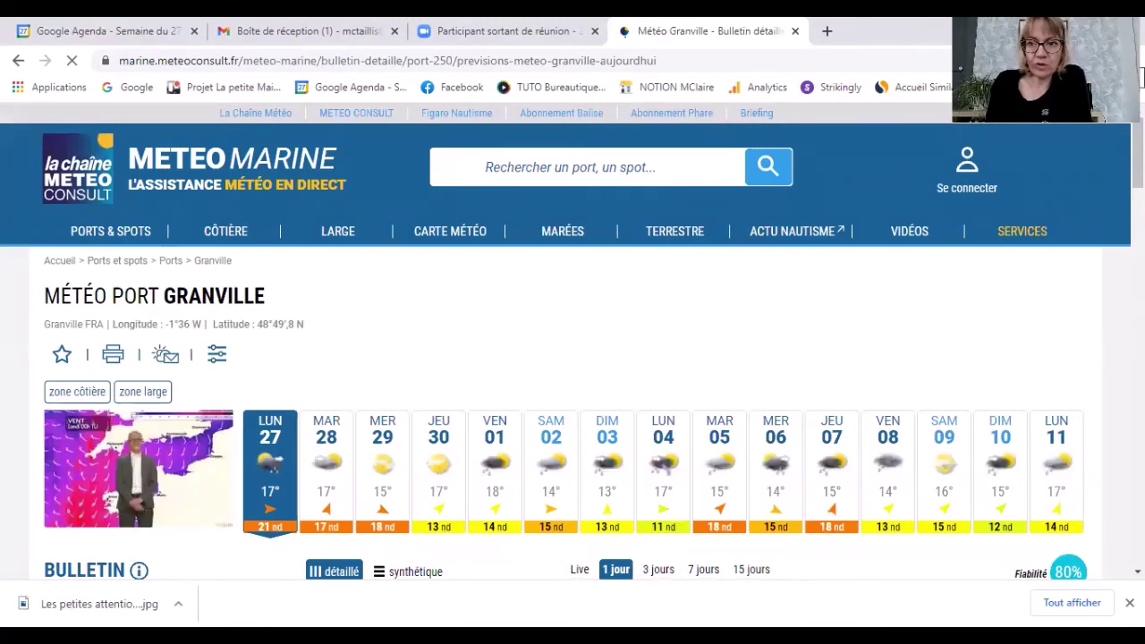
click(1134, 87)
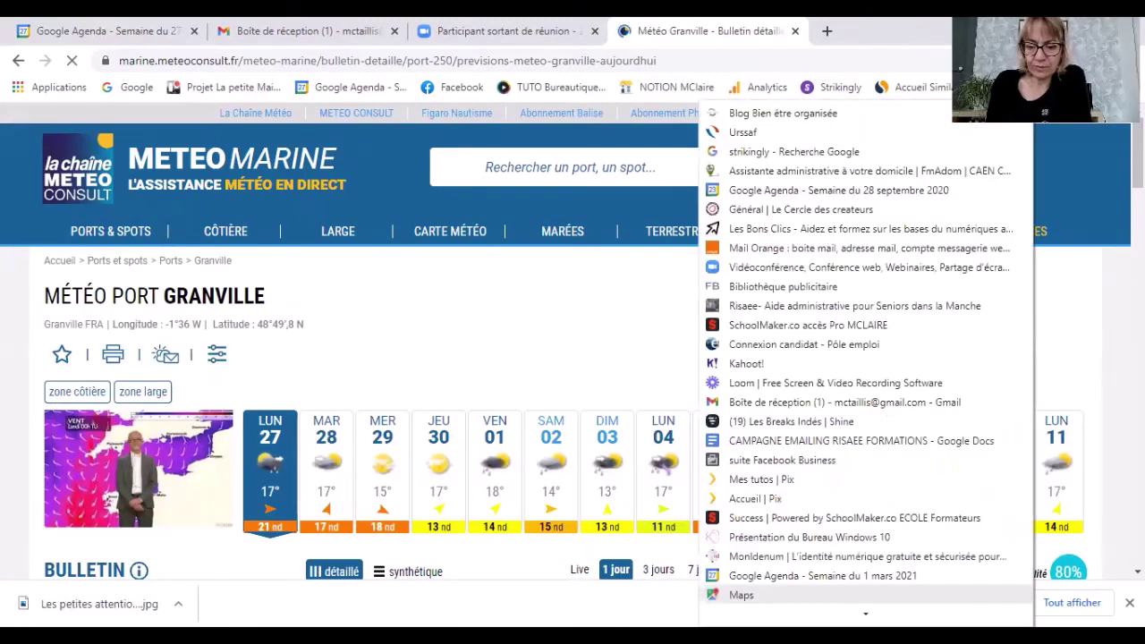
scroll(866, 358, down, 10)
scroll(865, 358, down, 5)
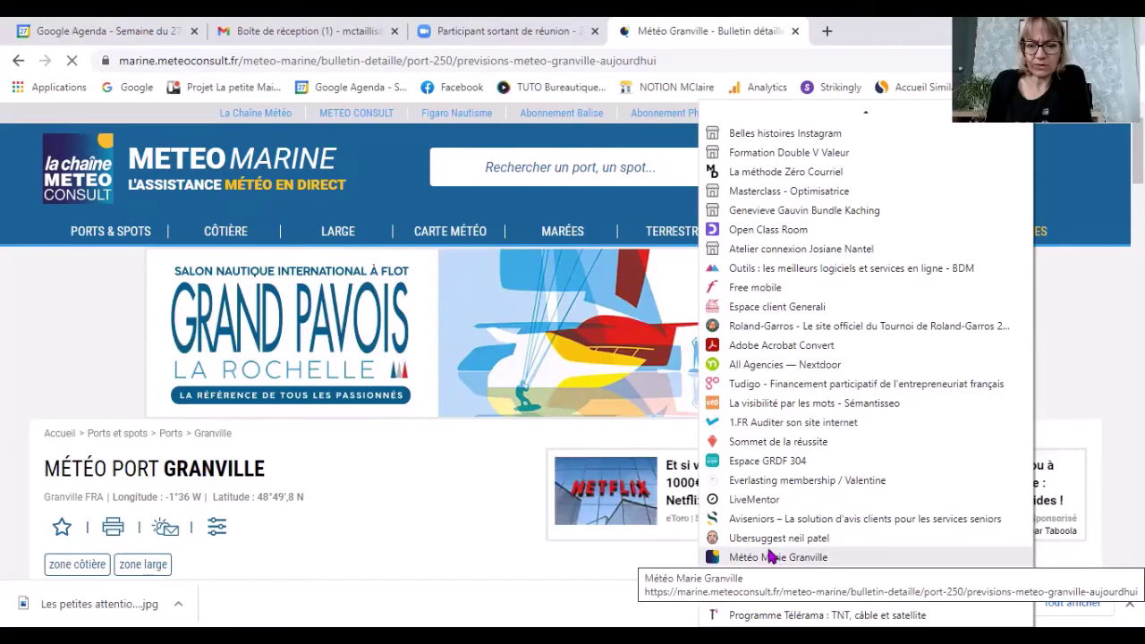
click(796, 32)
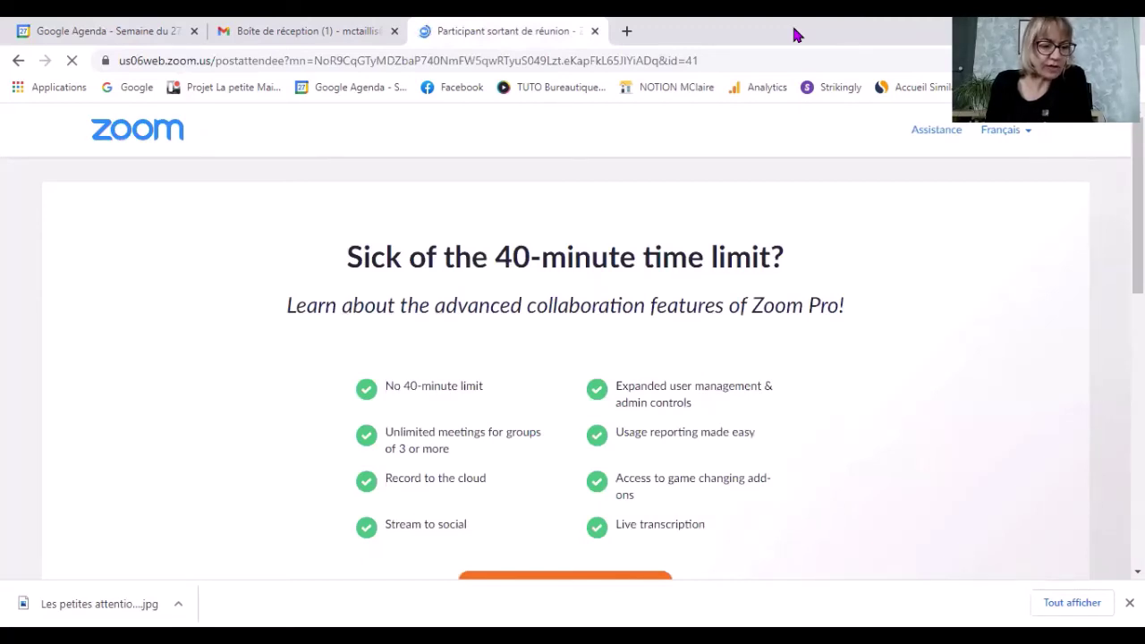
Open seven new blank tabs
click(629, 32)
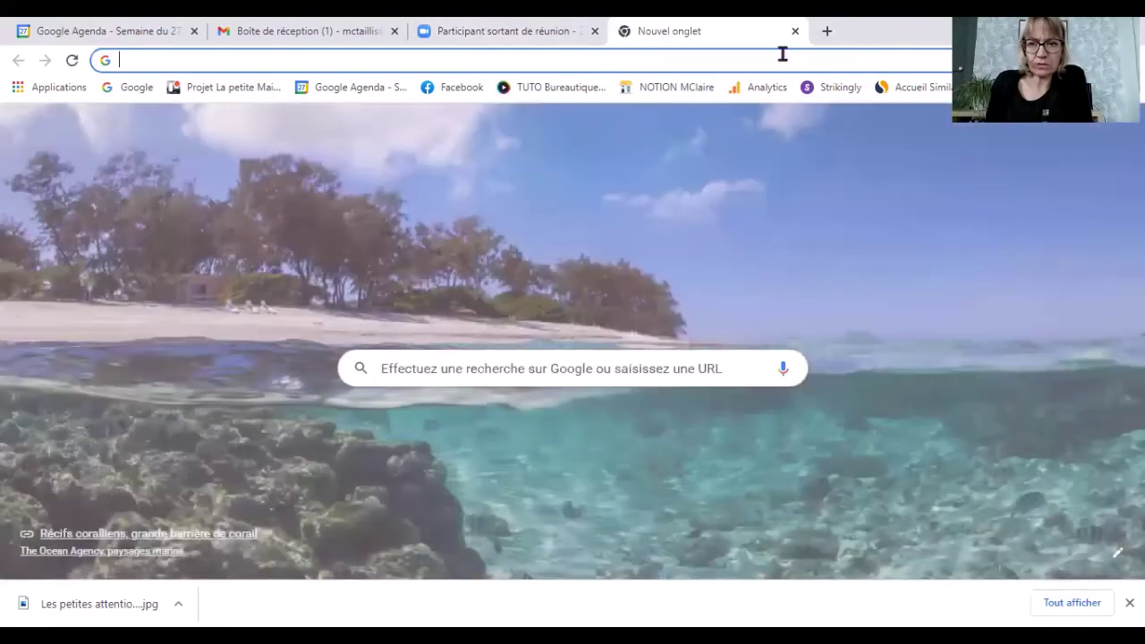
click(828, 33)
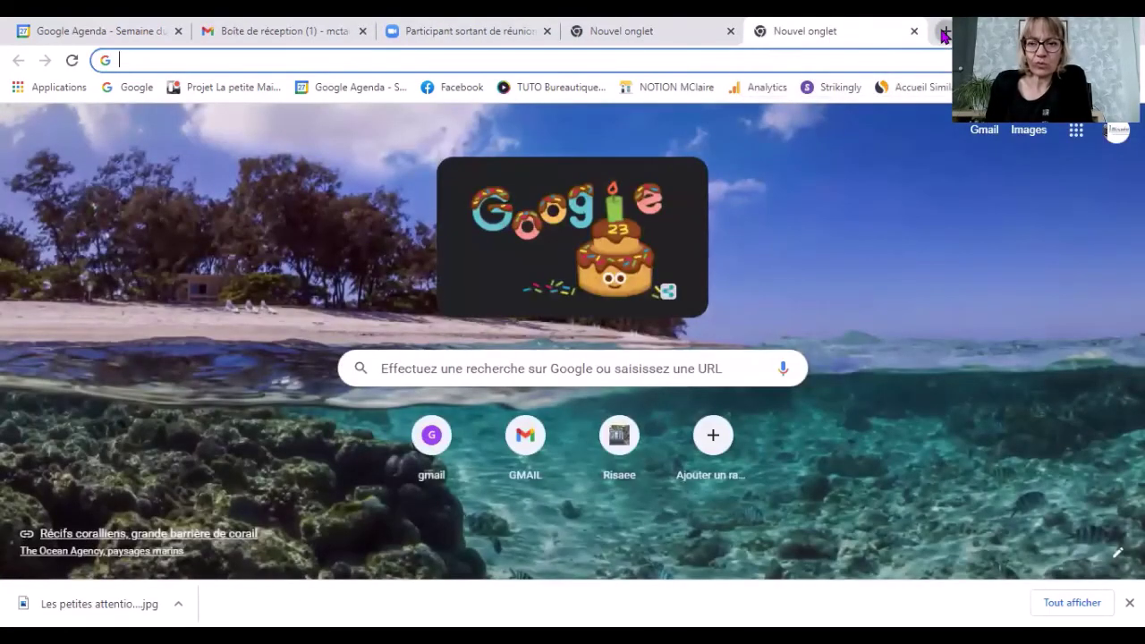
click(944, 33)
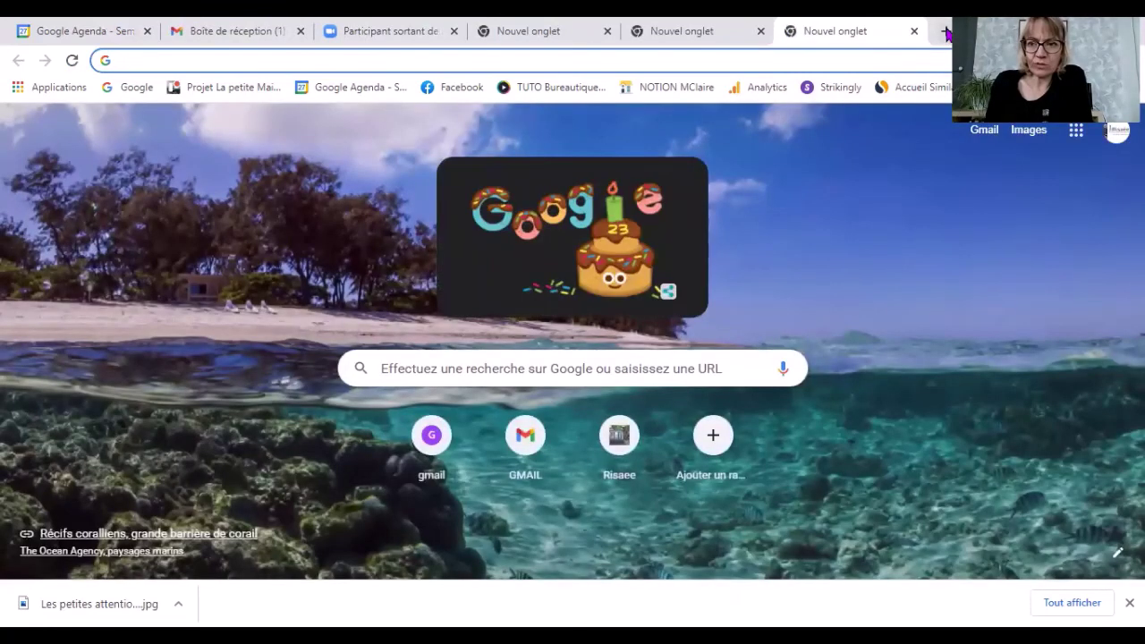
click(945, 33)
click(945, 33)
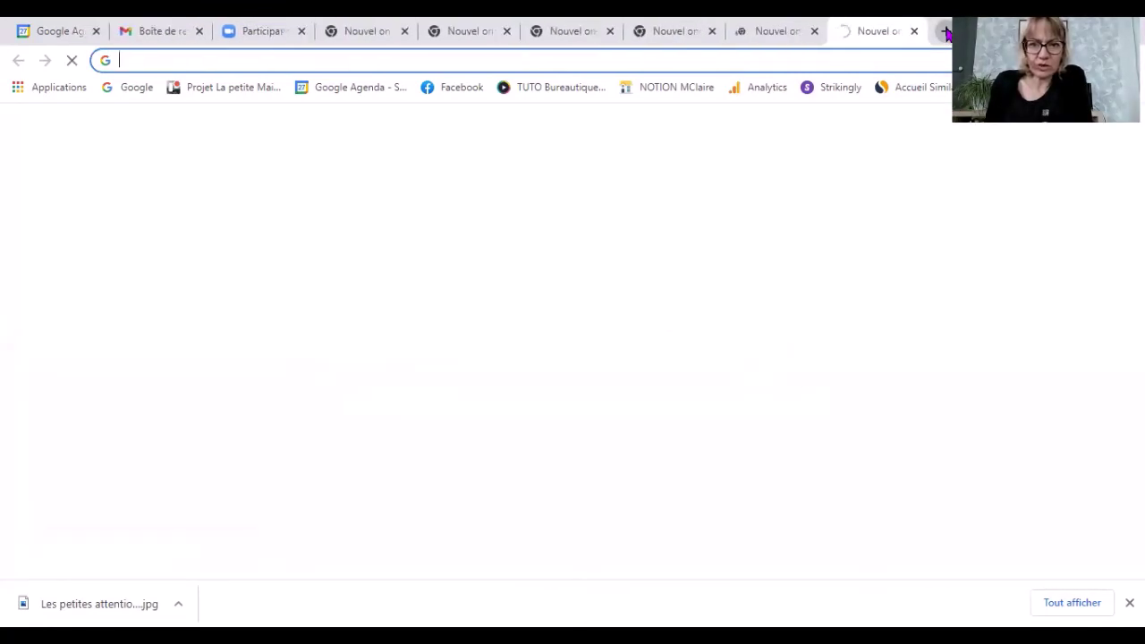
click(945, 33)
click(946, 33)
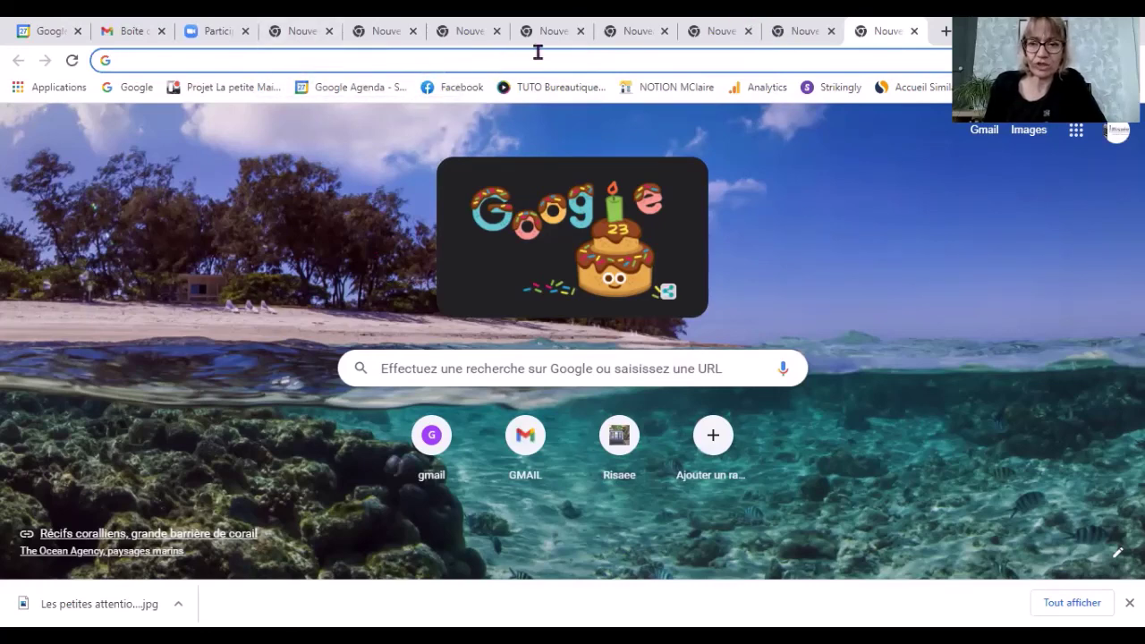
Glance at the Gmail inbox, then close six of the extra new tabs
click(132, 34)
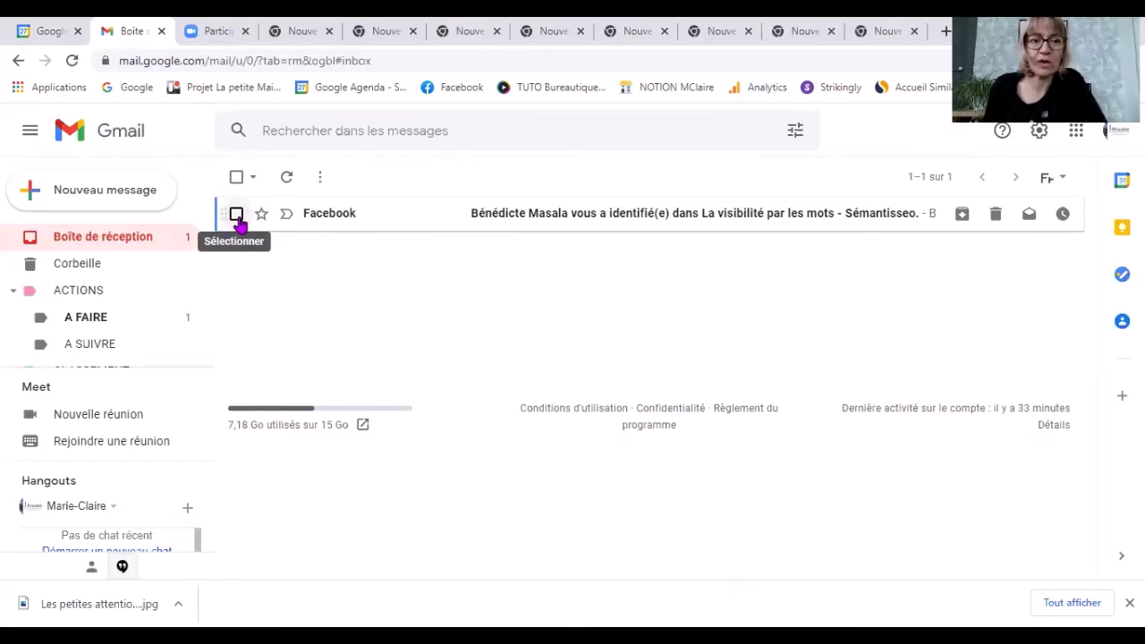
click(295, 32)
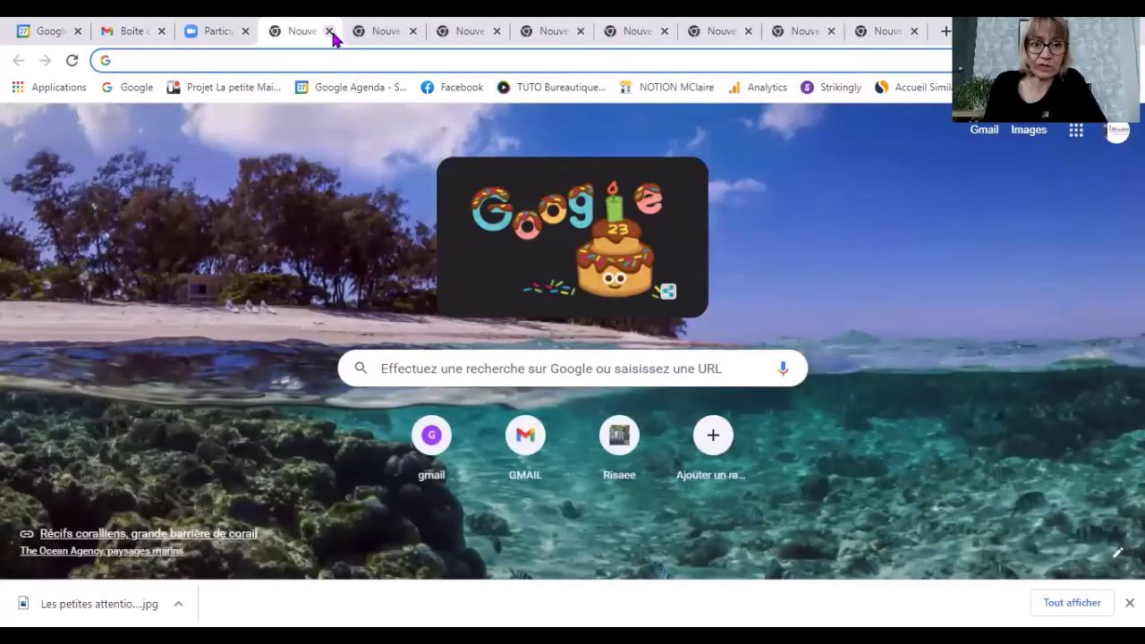
click(329, 32)
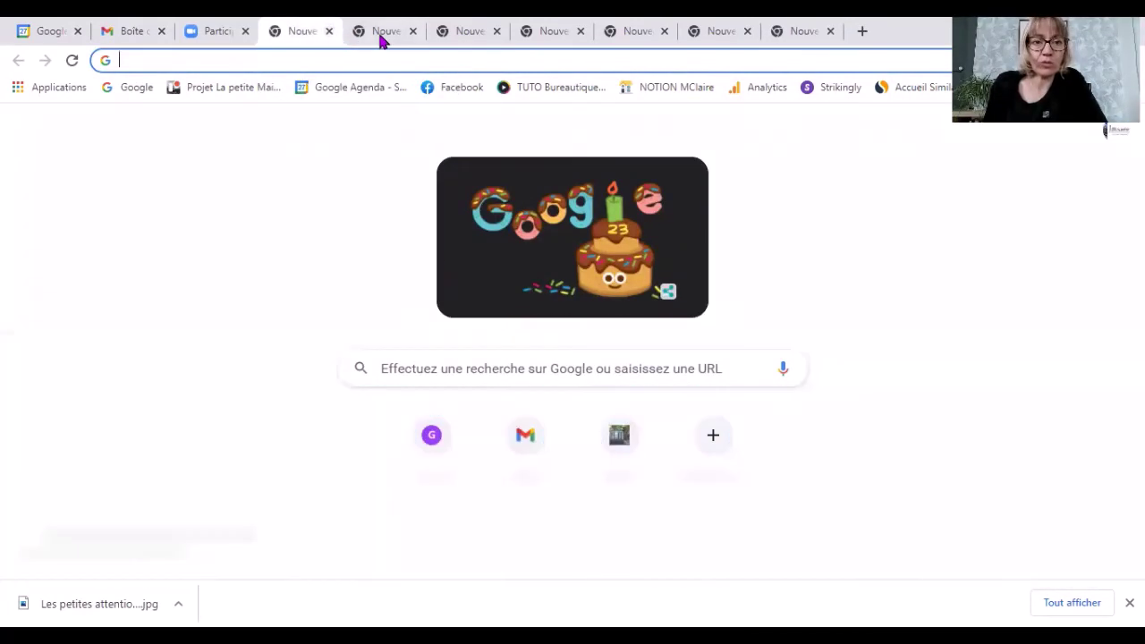
click(330, 31)
click(329, 31)
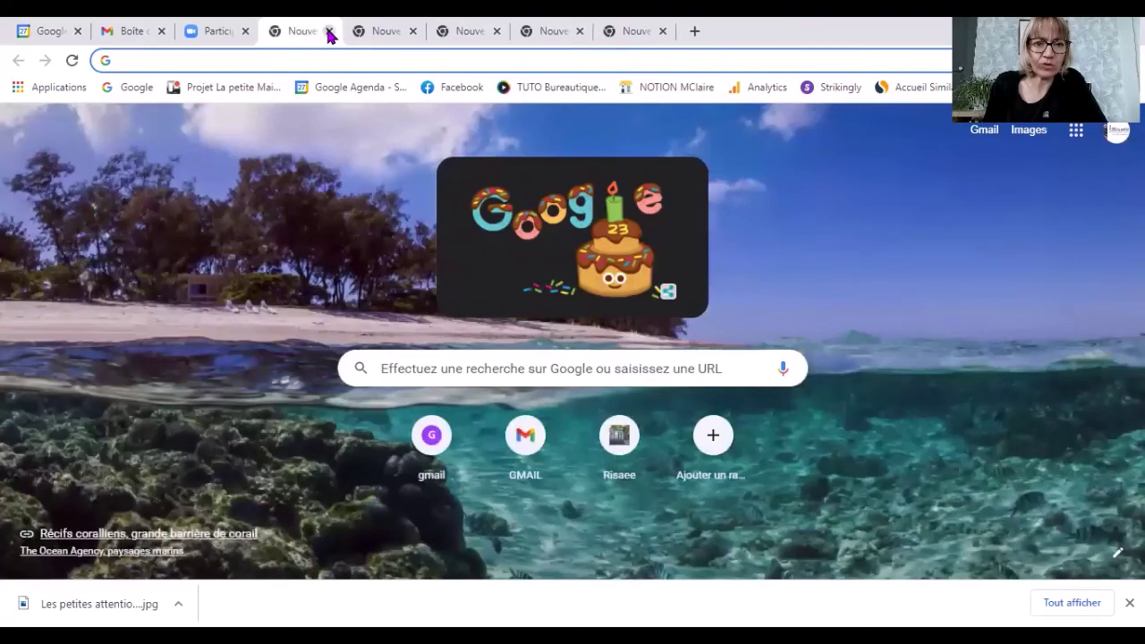
click(329, 32)
click(329, 31)
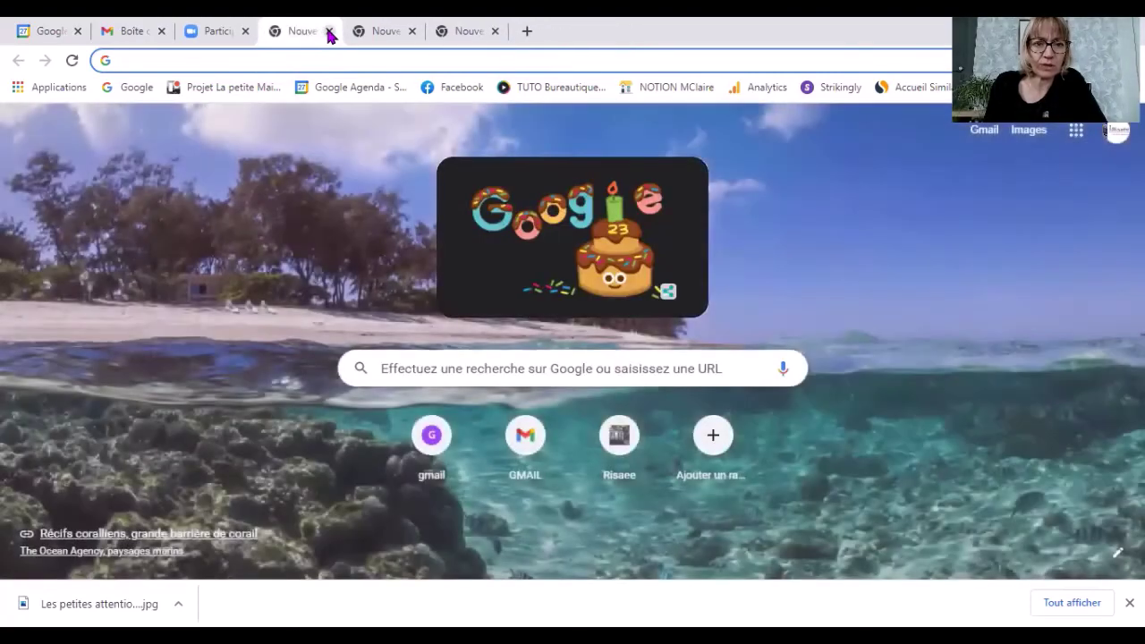
click(330, 31)
click(329, 31)
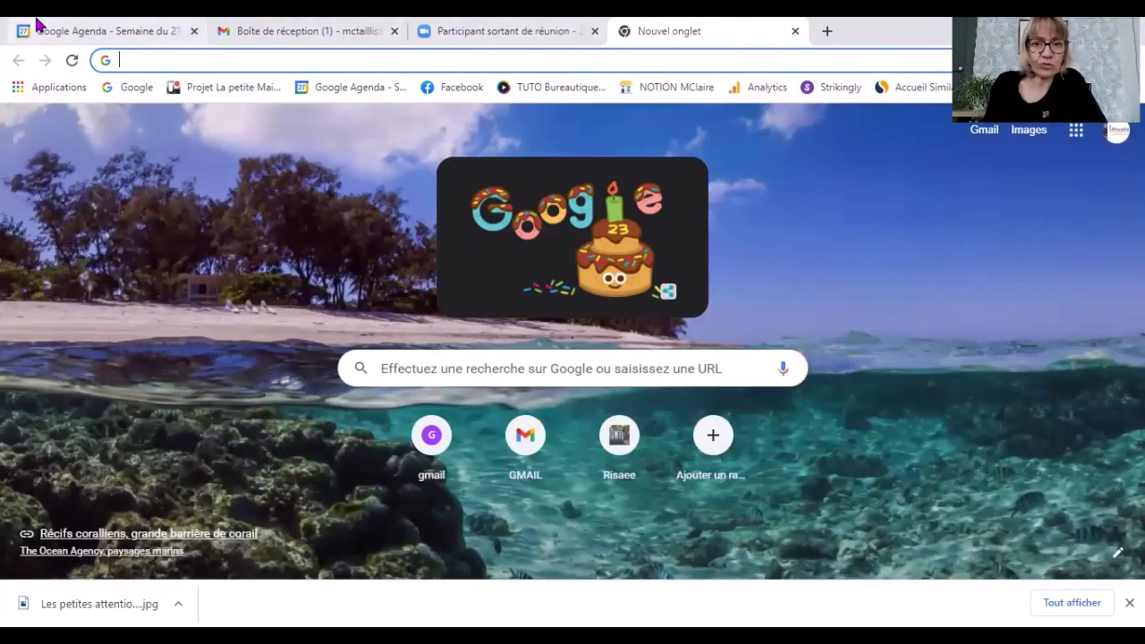
Search Google for 'Ecosia' and scroll through its site links and info panel
click(513, 370)
text(Ecosia)
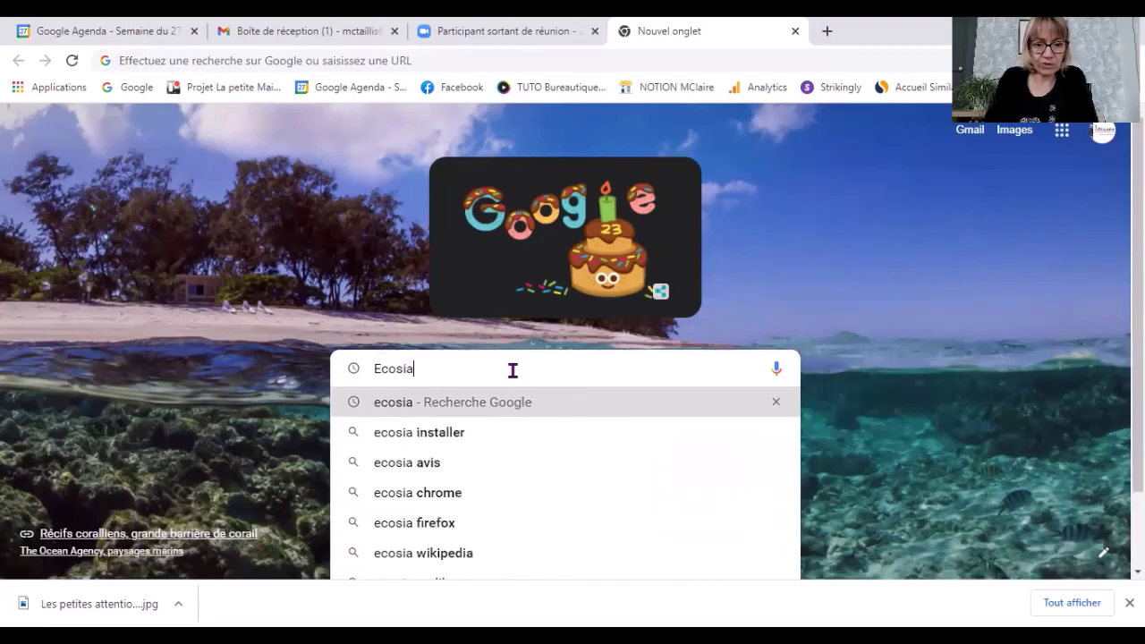
key(Return)
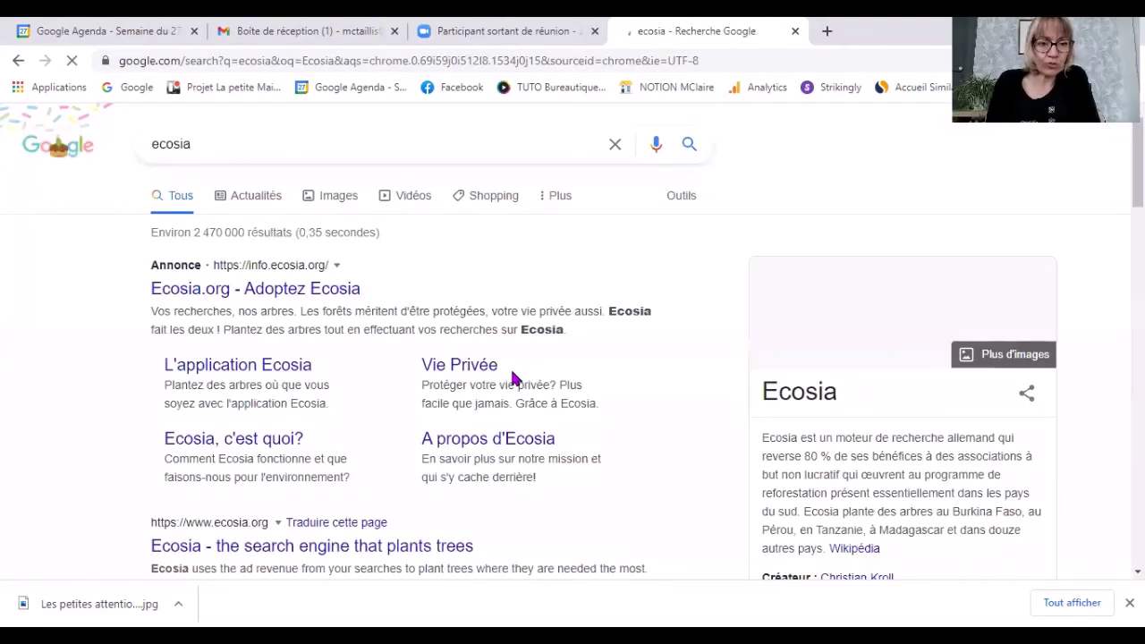
scroll(513, 380, down, 2)
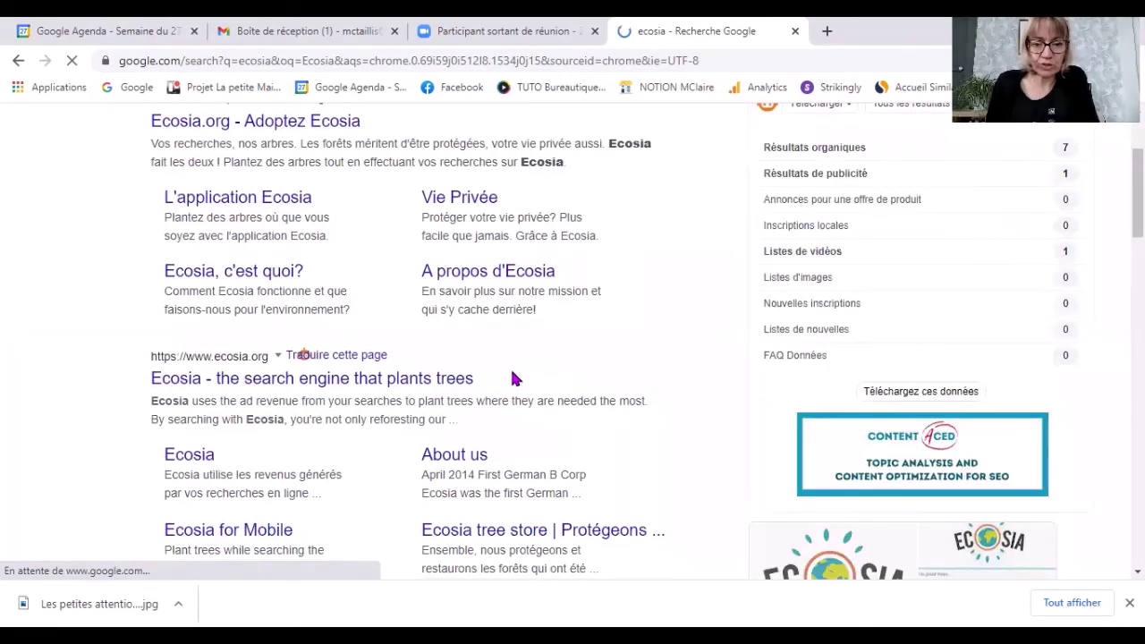
scroll(512, 379, down, 5)
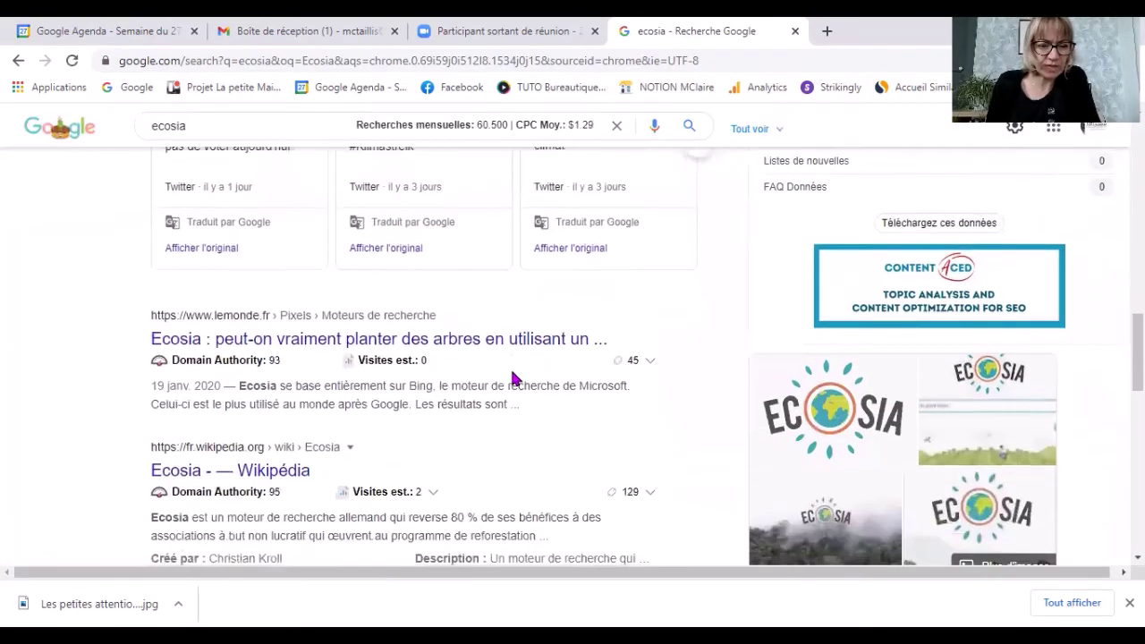
scroll(513, 370, down, 2)
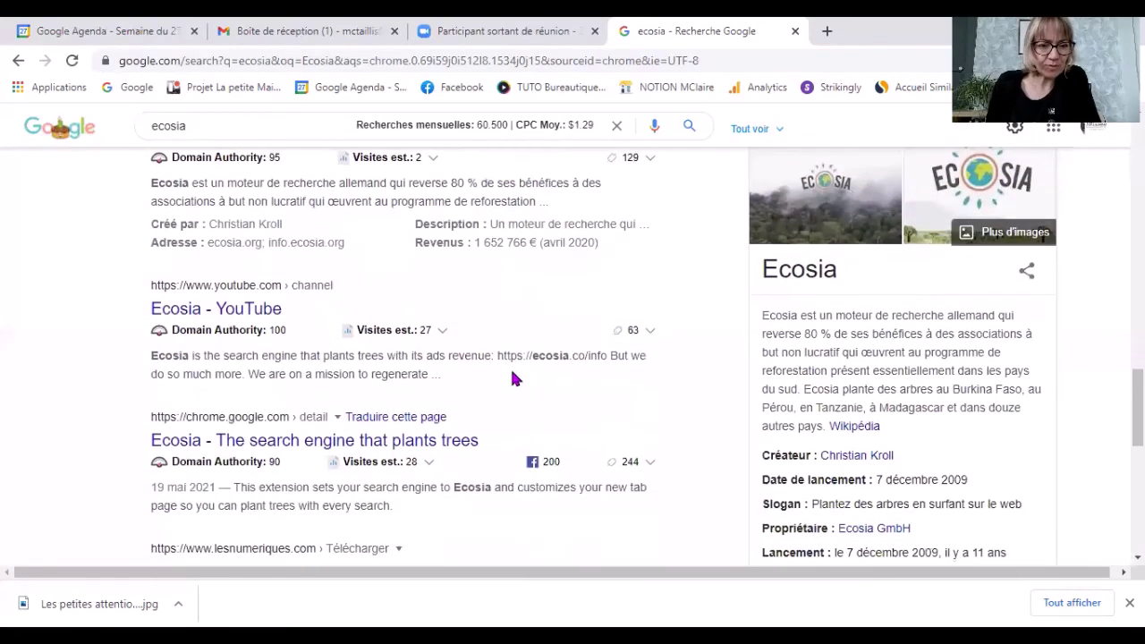
scroll(513, 380, down, 1)
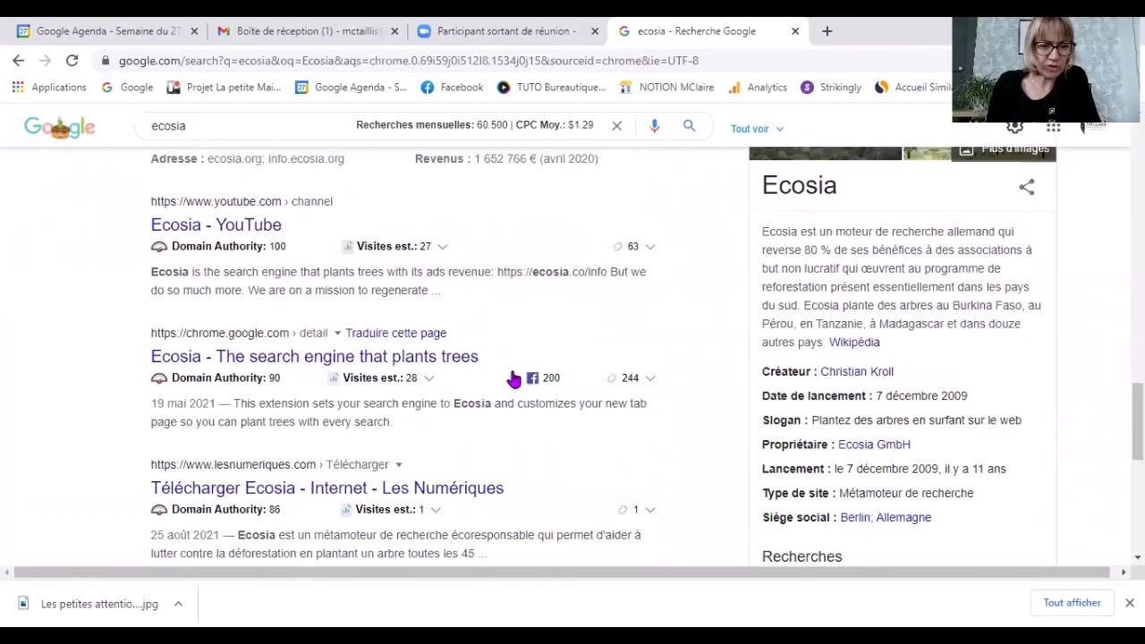
scroll(513, 380, up, 3)
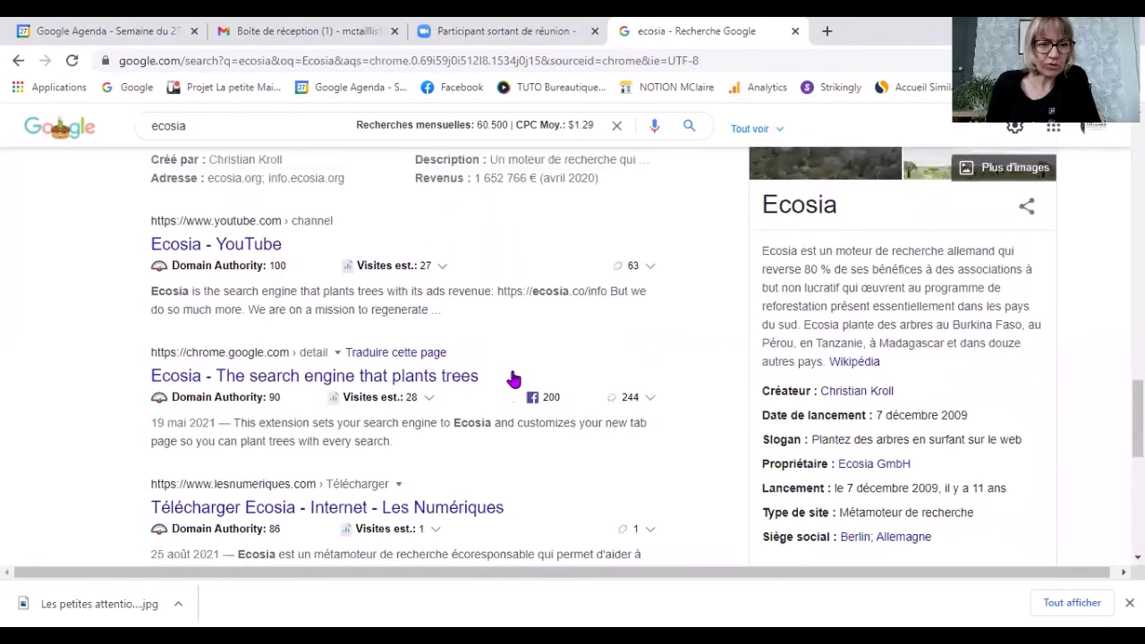
scroll(512, 371, up, 1)
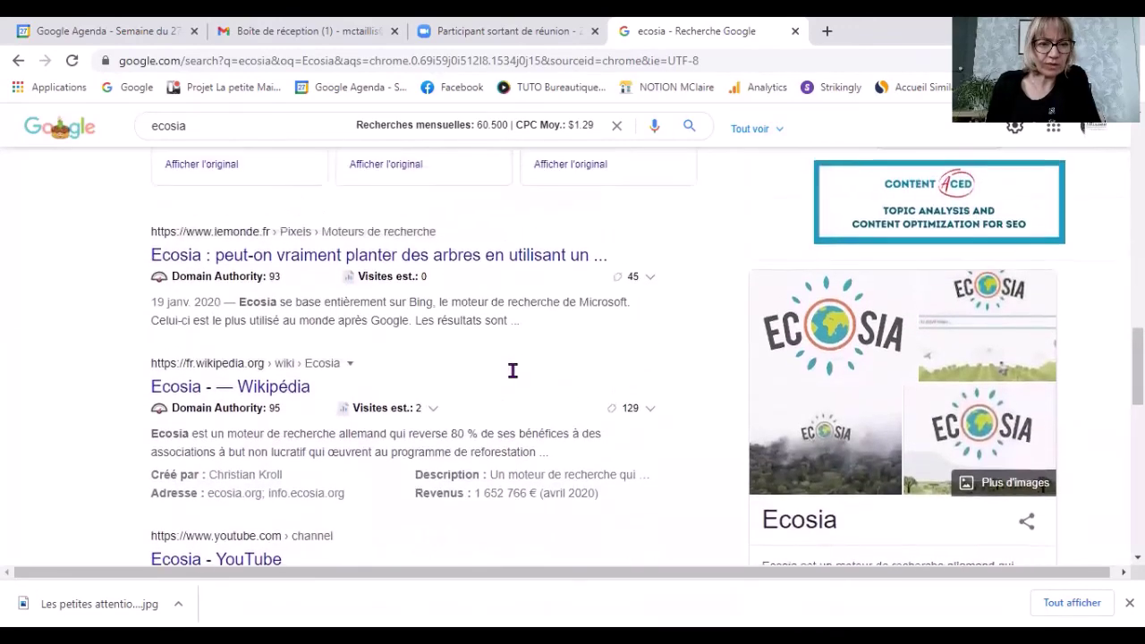
scroll(511, 371, down, 6)
scroll(511, 380, up, 5)
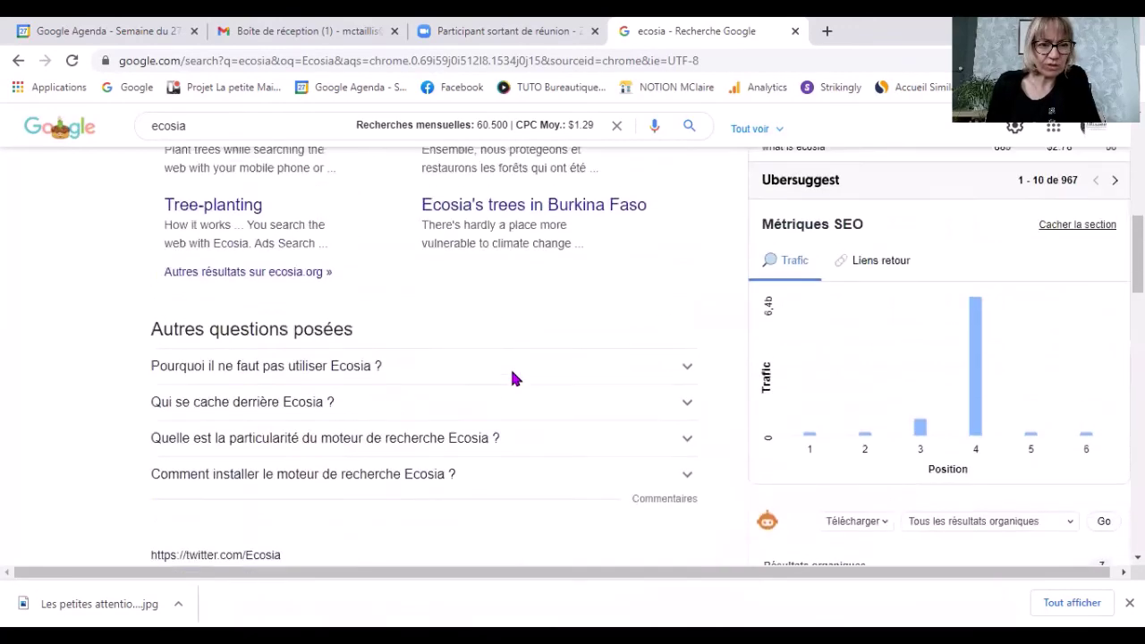